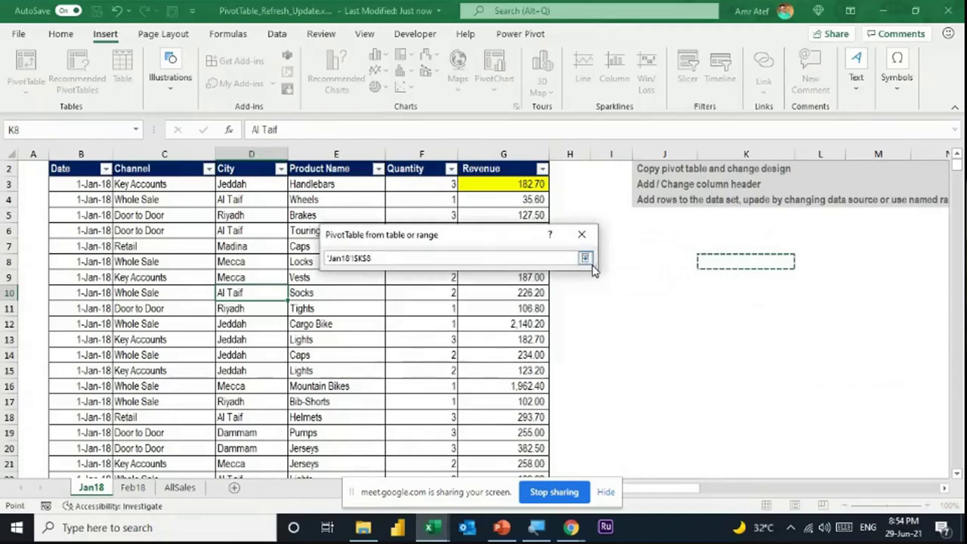
Step: Create the pivot table at cell K8 of the Jan18 sheet and name it SalesReport
{"action": "left_click", "coordinate": [585, 258]}
{"action": "left_click", "coordinate": [507, 388]}
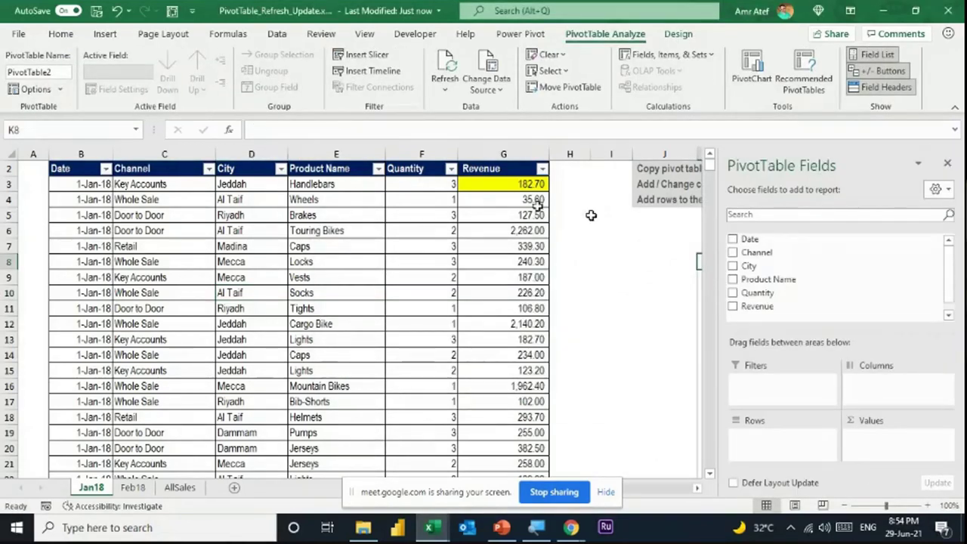
{"action": "left_click", "coordinate": [39, 71]}
{"action": "type", "text": "SalesReport"}
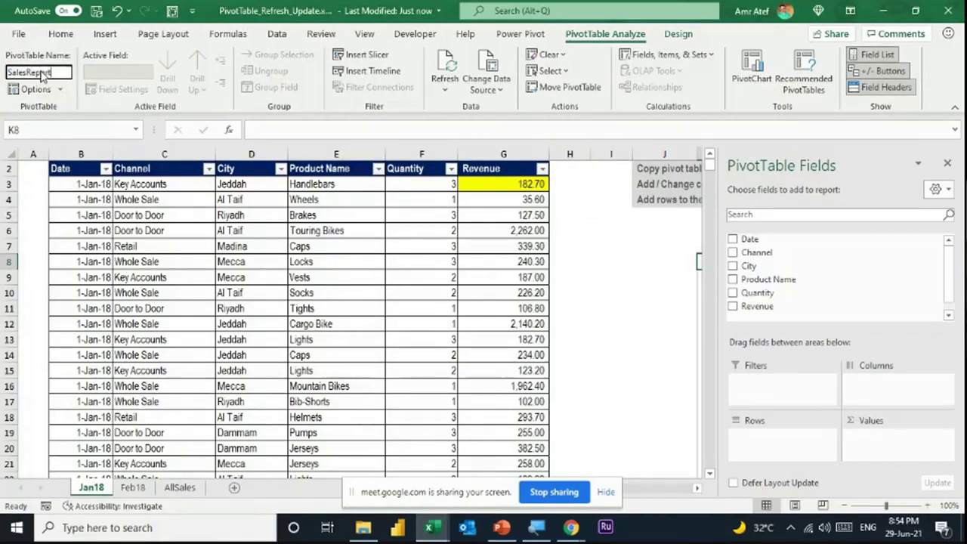
{"action": "key", "text": "Return"}
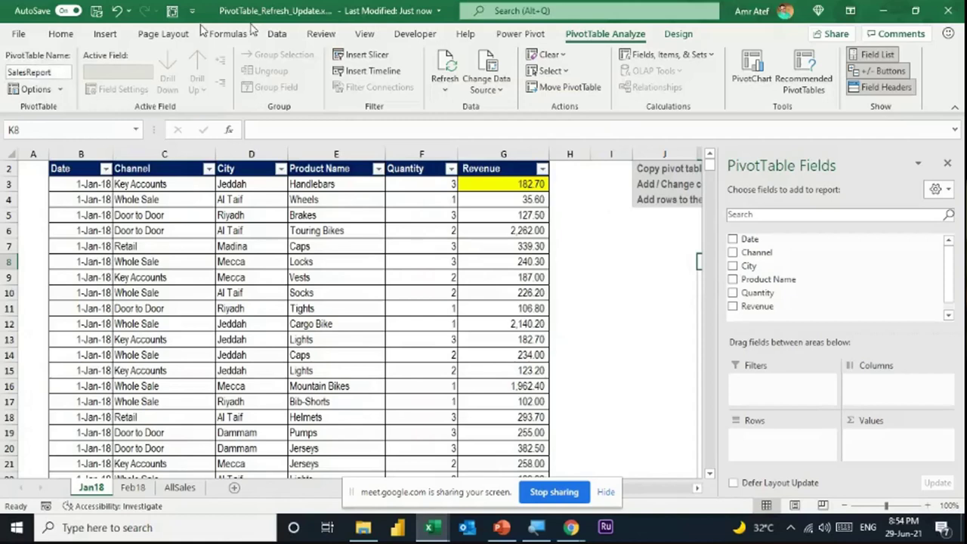
Step: Lay out the pivot table with City as rows, Channel as columns and the sum of Revenue as values
{"action": "left_click", "coordinate": [697, 490]}
{"action": "left_click_drag", "start_coordinate": [755, 306], "coordinate": [882, 447]}
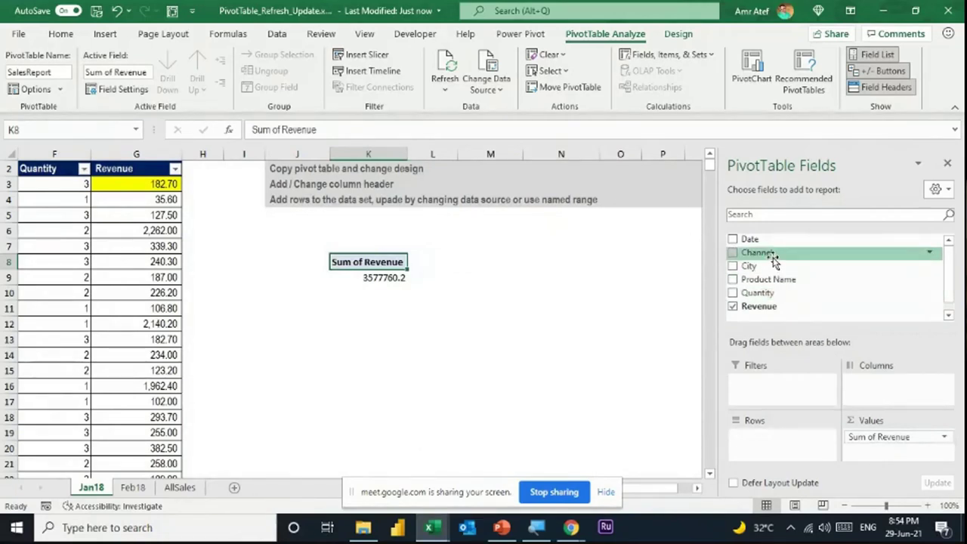
{"action": "left_click_drag", "start_coordinate": [769, 266], "coordinate": [759, 451]}
{"action": "left_click_drag", "start_coordinate": [755, 258], "coordinate": [912, 404]}
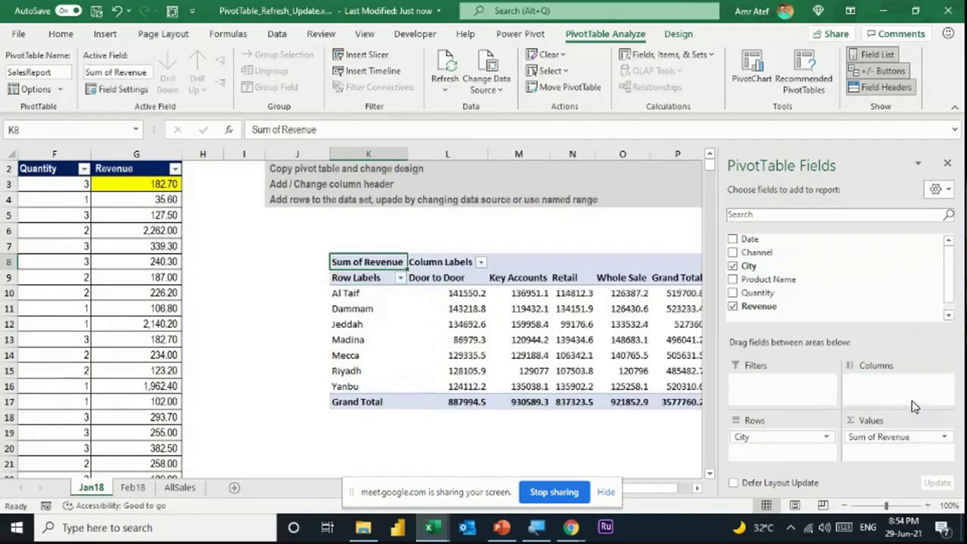
{"action": "scroll", "coordinate": [697, 495], "scroll_direction": "right", "scroll_amount": 2}
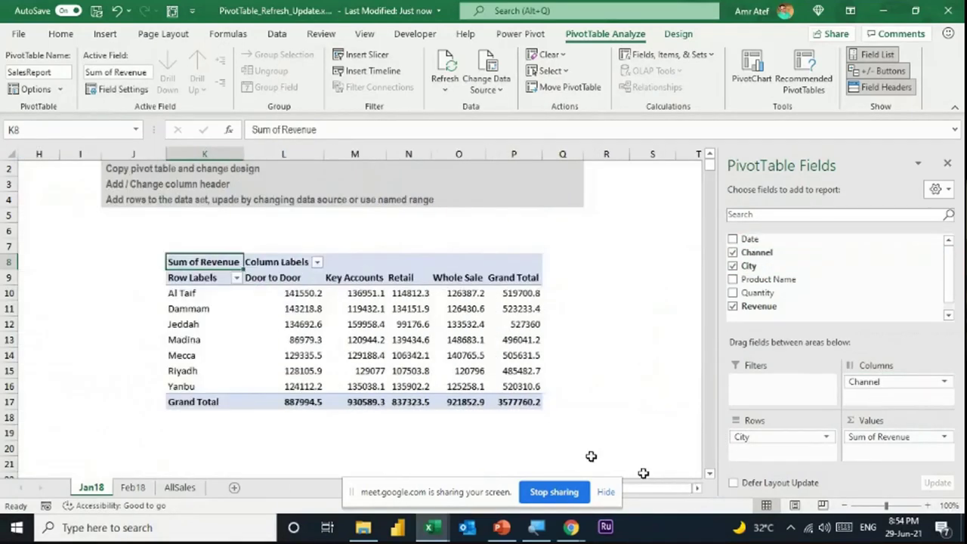
Step: Format the pivot table's Revenue values as dollar currency with no decimal places
{"action": "left_click", "coordinate": [297, 292]}
{"action": "right_click", "coordinate": [300, 293]}
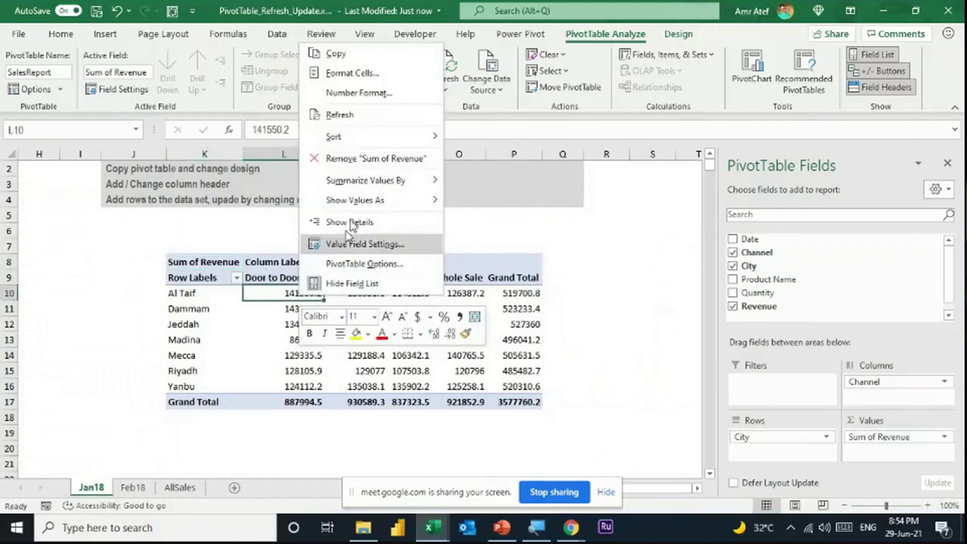
{"action": "left_click", "coordinate": [377, 95]}
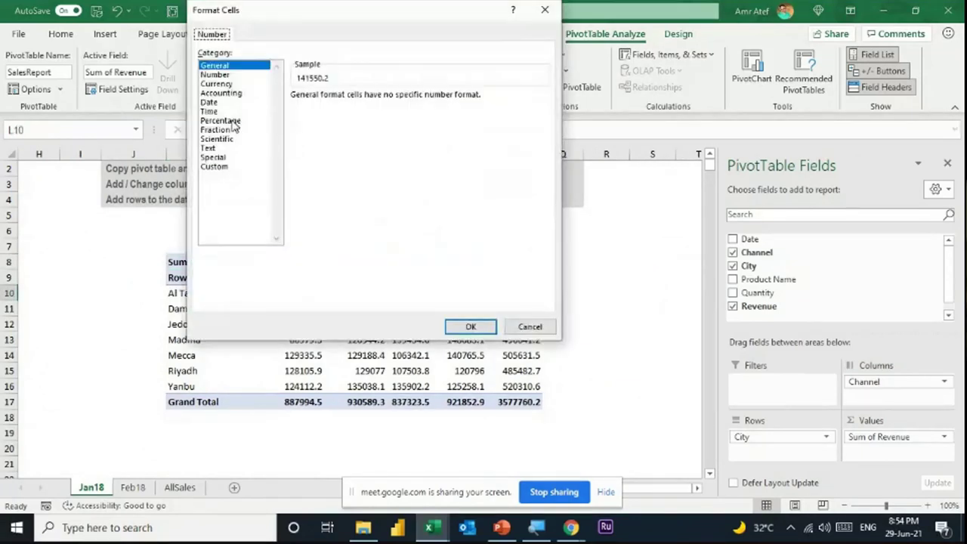
{"action": "left_click", "coordinate": [217, 84]}
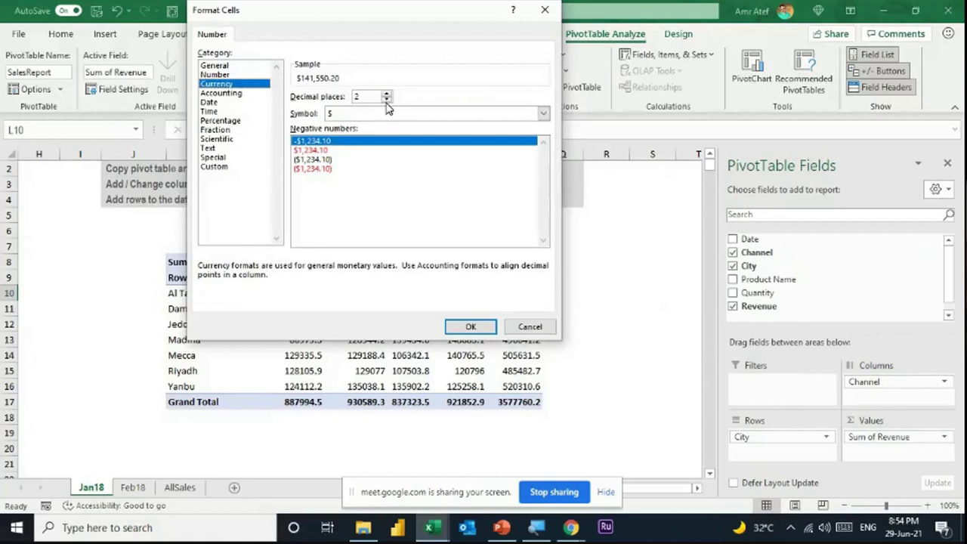
{"action": "left_click", "coordinate": [386, 99]}
{"action": "left_click", "coordinate": [386, 99]}
{"action": "left_click", "coordinate": [470, 328]}
{"action": "key", "text": "Return"}
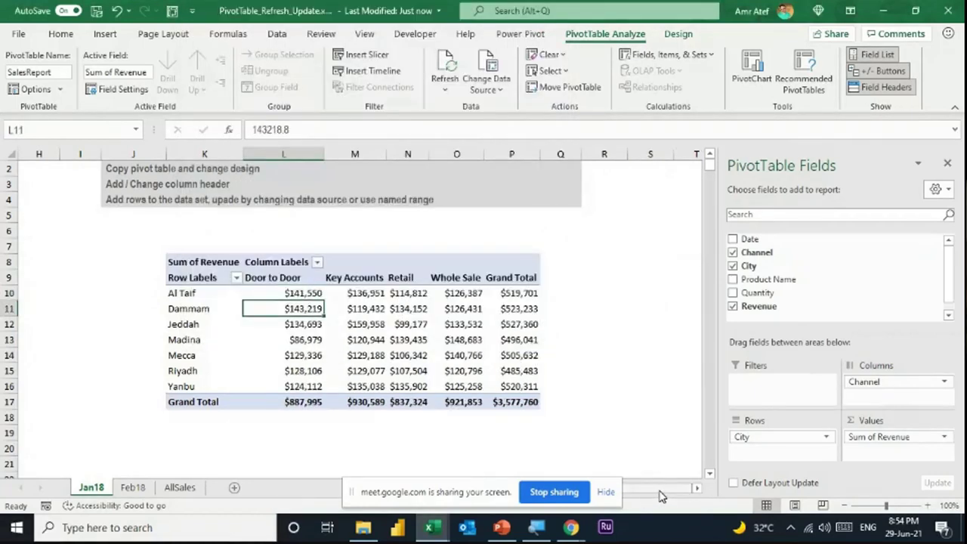
Step: Change the formula in Revenue cell G3 to =182.7+100000000
{"action": "left_click_drag", "start_coordinate": [659, 495], "coordinate": [634, 496]}
{"action": "left_click", "coordinate": [178, 187]}
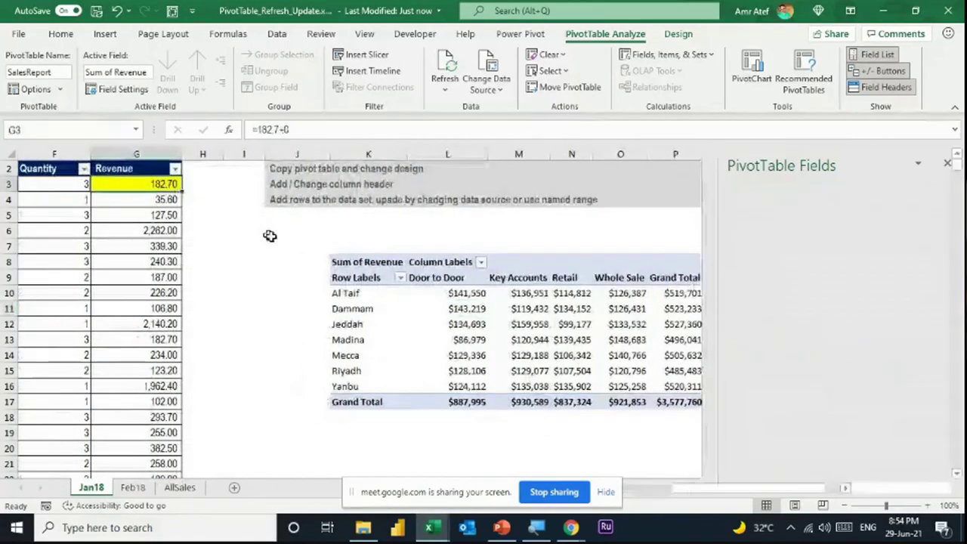
{"action": "left_click", "coordinate": [285, 130]}
{"action": "type", "text": "1"}
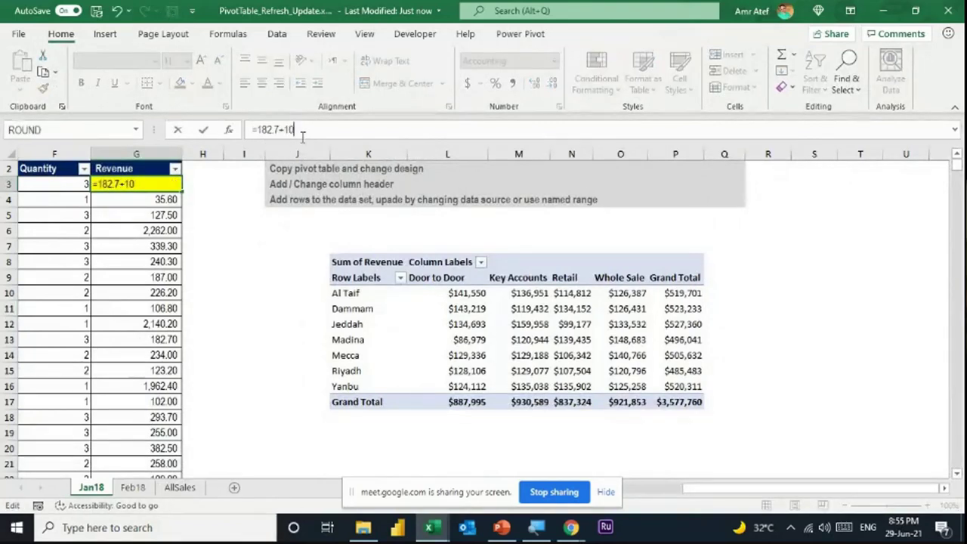
{"action": "type", "text": "0000"}
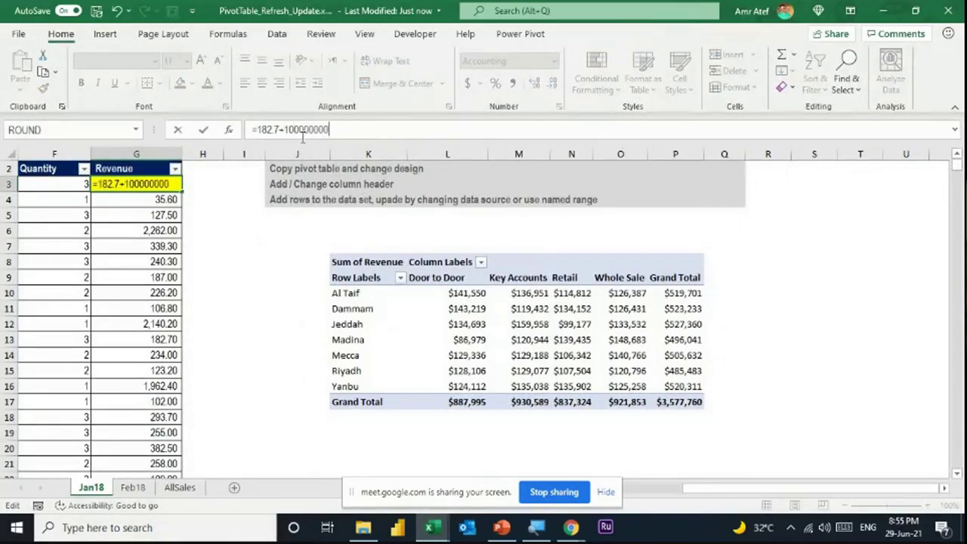
{"action": "type", "text": "000"}
{"action": "key", "text": "Return"}
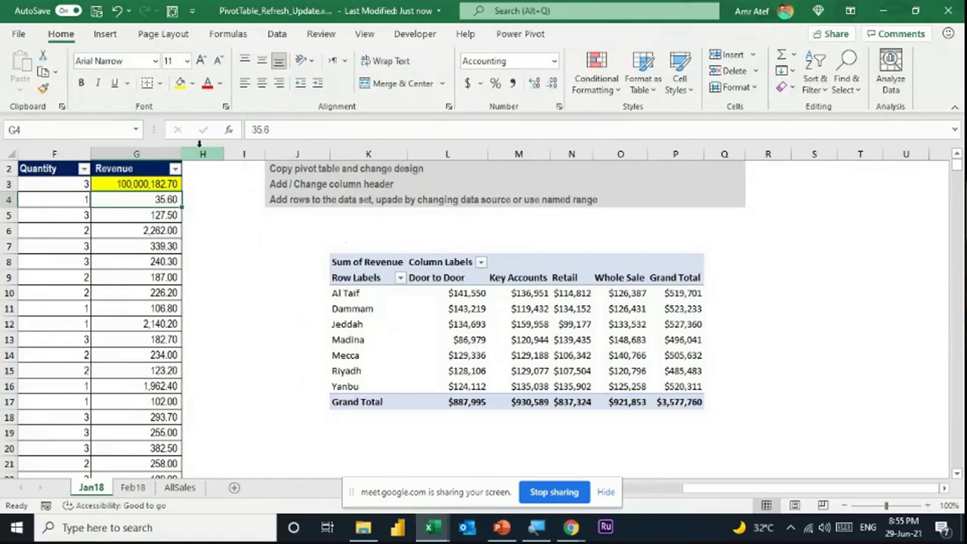
Step: Refresh the pivot table with the edited source data and select the Jeddah Key Accounts value
{"action": "left_click", "coordinate": [454, 308]}
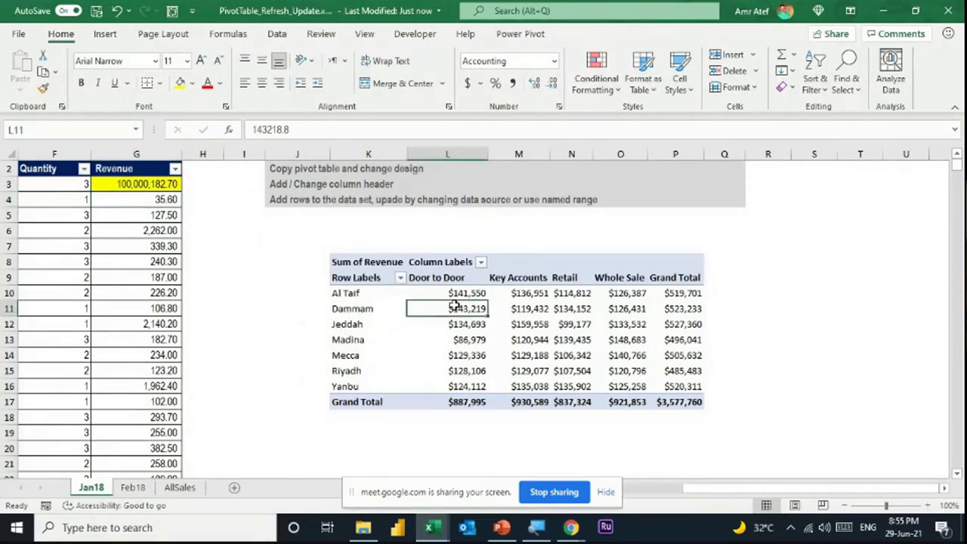
{"action": "right_click", "coordinate": [467, 305]}
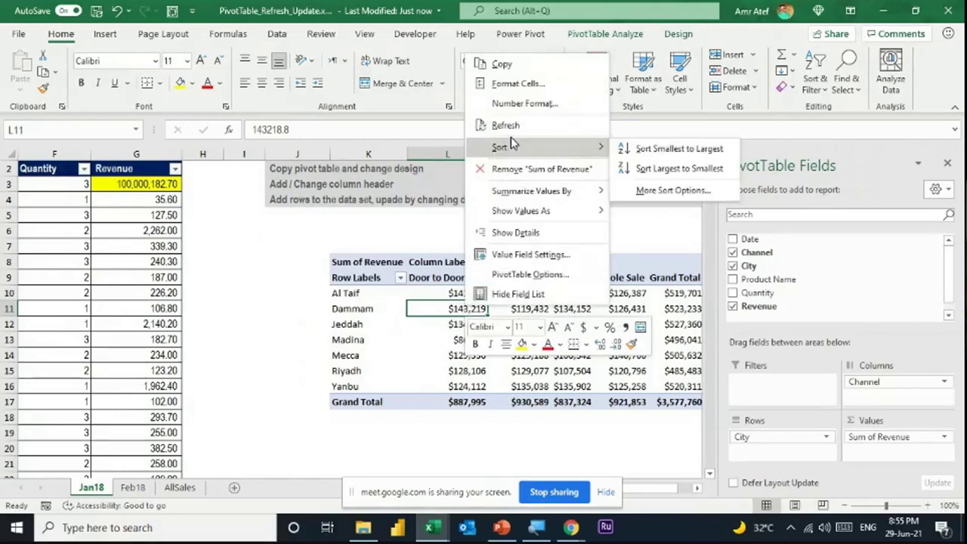
{"action": "left_click", "coordinate": [618, 40]}
{"action": "left_click", "coordinate": [618, 40]}
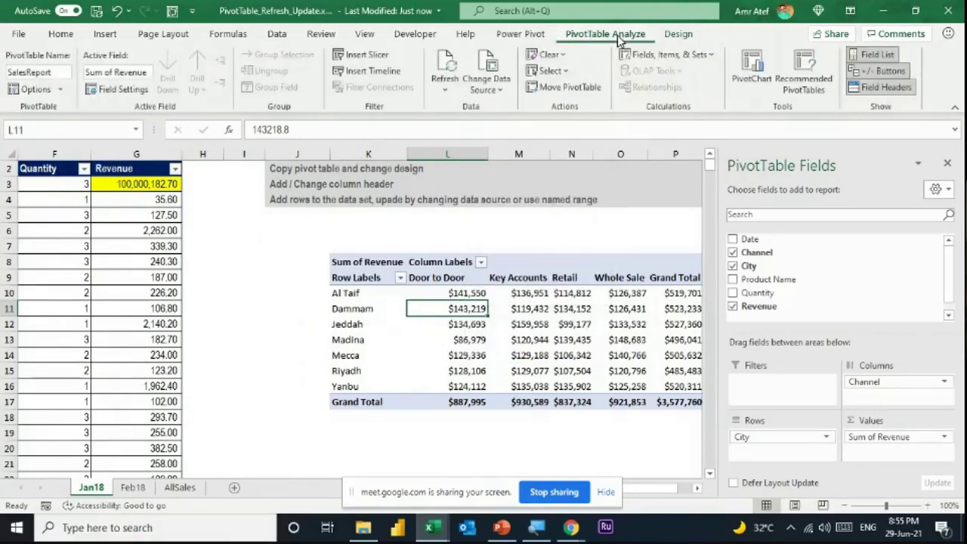
{"action": "left_click", "coordinate": [465, 352]}
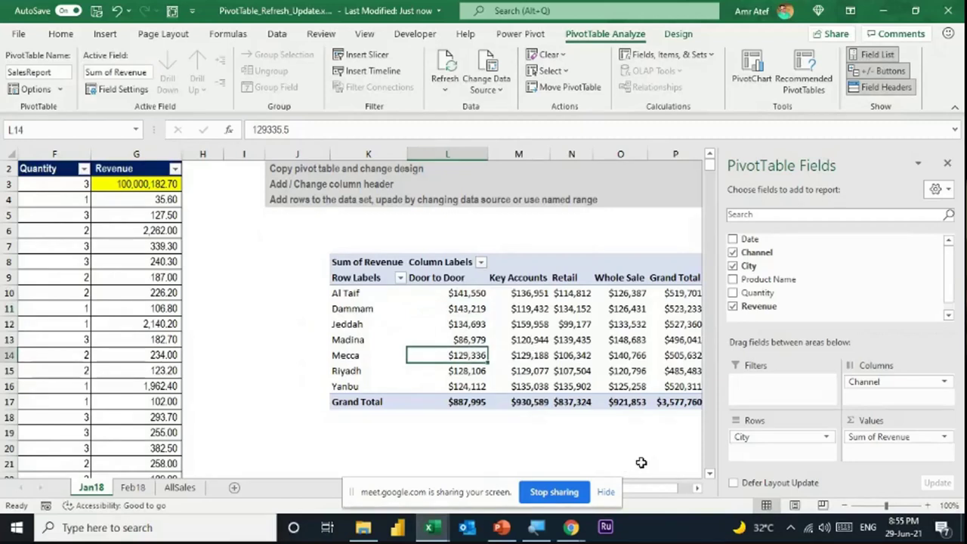
{"action": "key", "text": "alt+F5"}
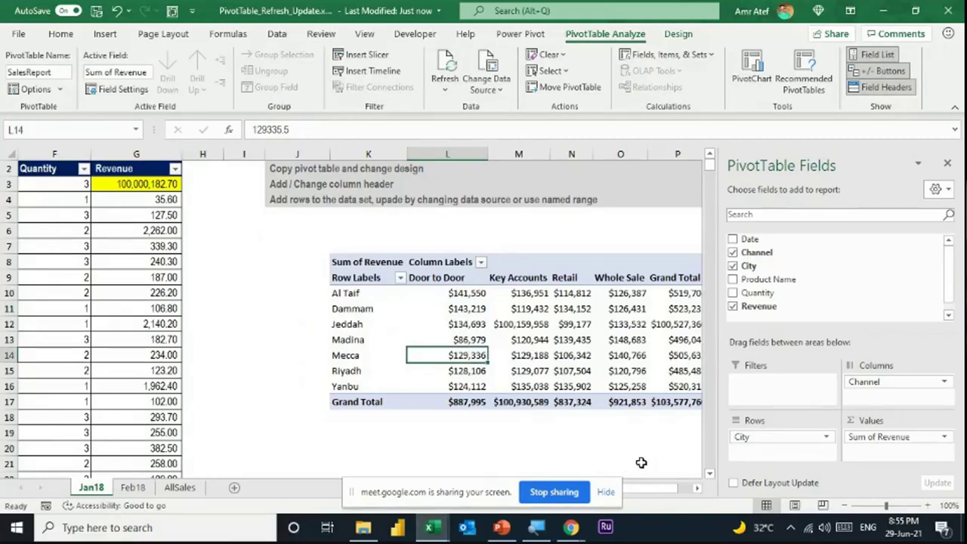
{"action": "left_click", "coordinate": [697, 488]}
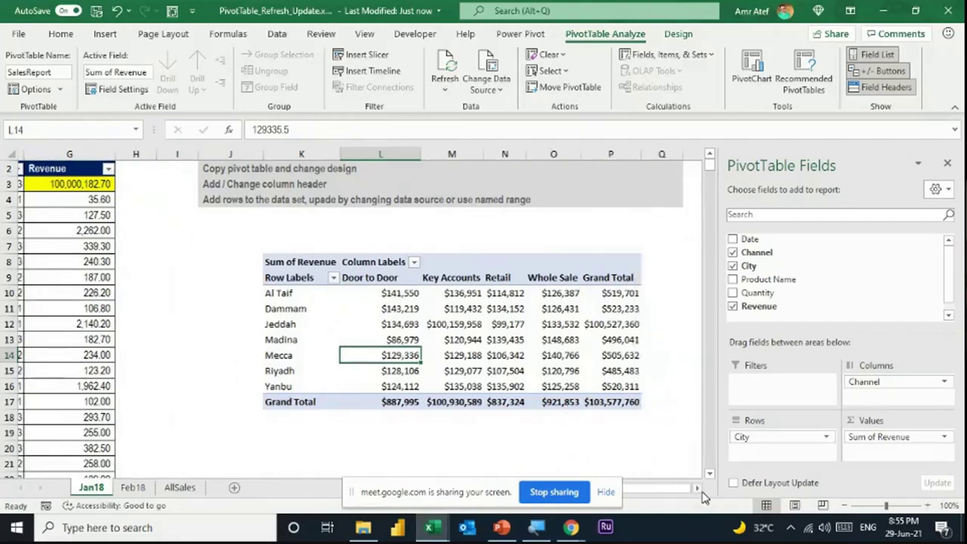
{"action": "left_click", "coordinate": [442, 323]}
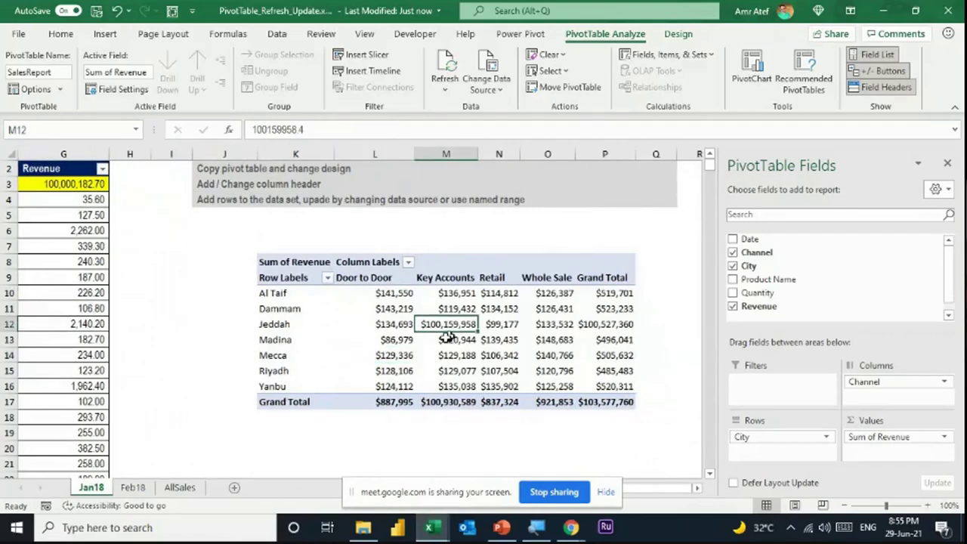
Step: Undo the pivot table refresh and the formula change in Revenue cell G3
{"action": "left_click", "coordinate": [655, 492]}
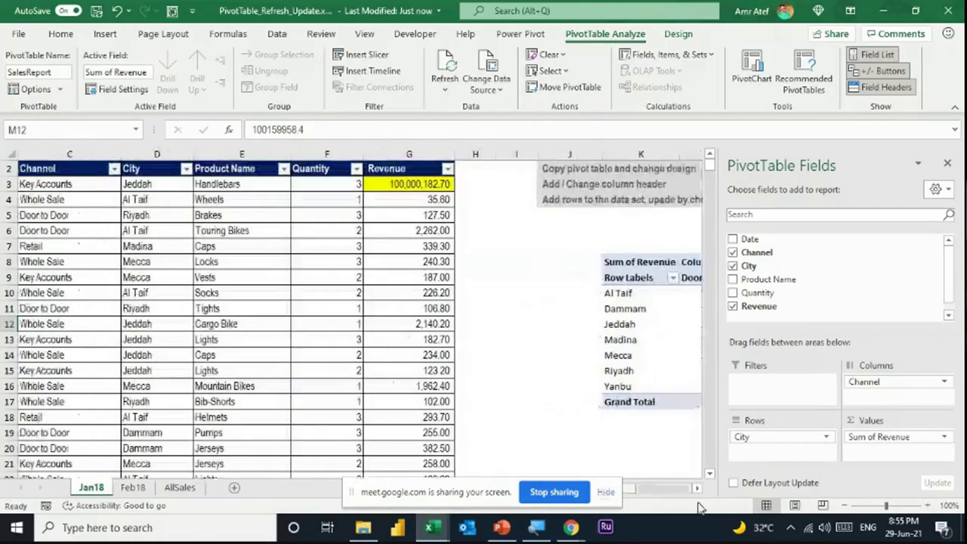
{"action": "left_click", "coordinate": [695, 489]}
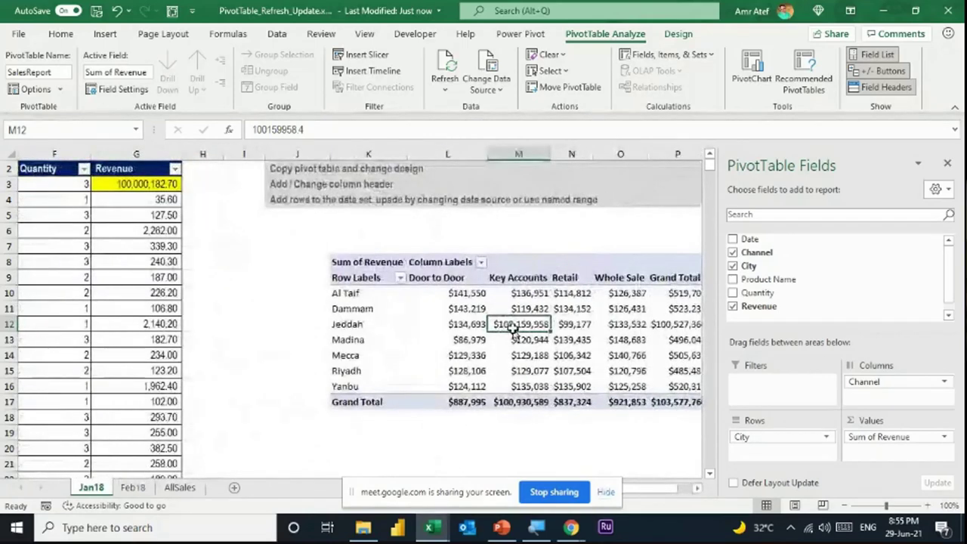
{"action": "left_click", "coordinate": [696, 488]}
{"action": "mouse_move", "coordinate": [575, 386]}
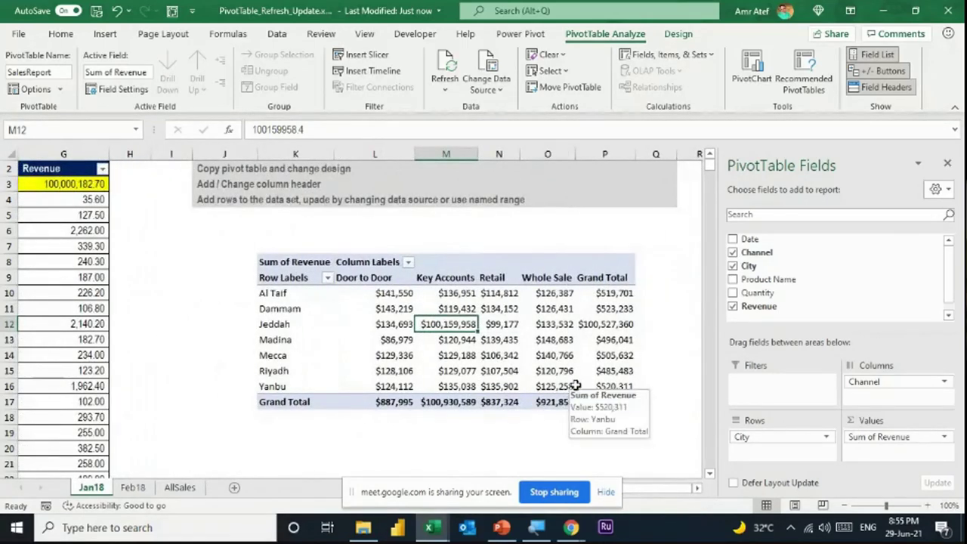
{"action": "key", "text": "ctrl+z"}
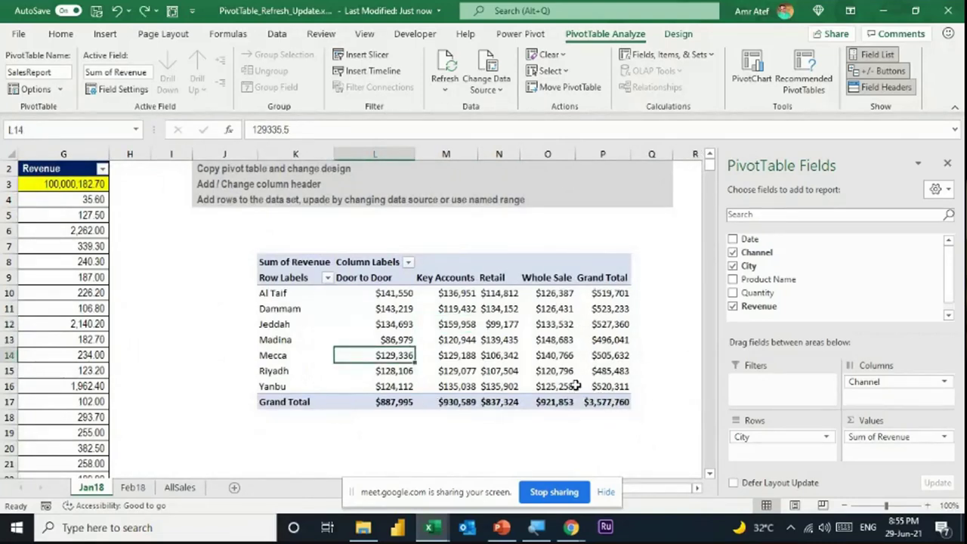
{"action": "key", "text": "ctrl+z"}
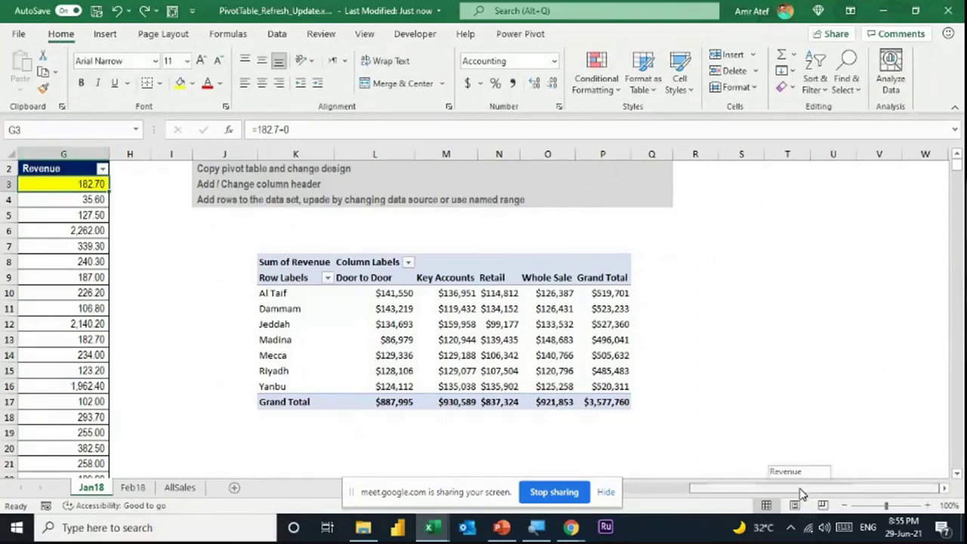
Step: Rename the Revenue column header in cell G2 of the source data to Sales
{"action": "left_click_drag", "start_coordinate": [801, 493], "coordinate": [756, 491]}
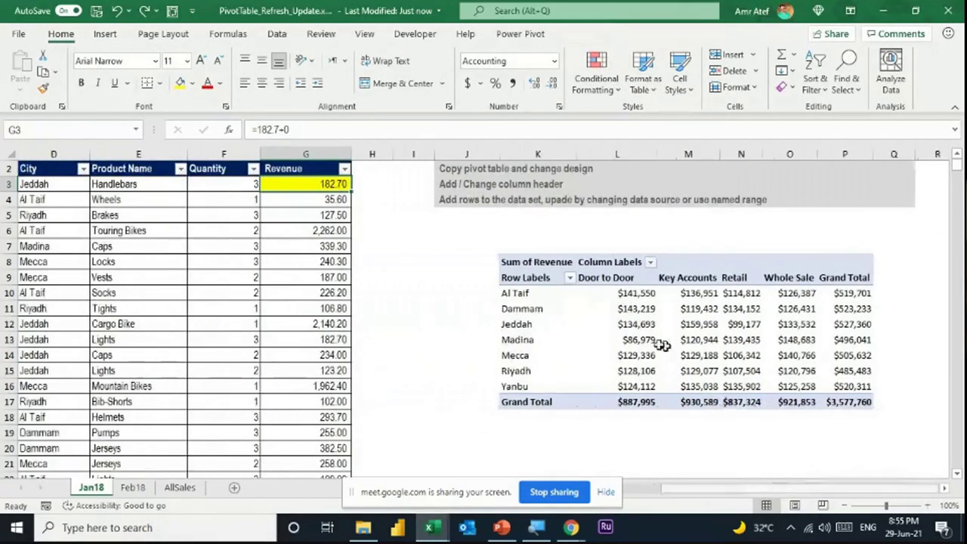
{"action": "mouse_move", "coordinate": [578, 325]}
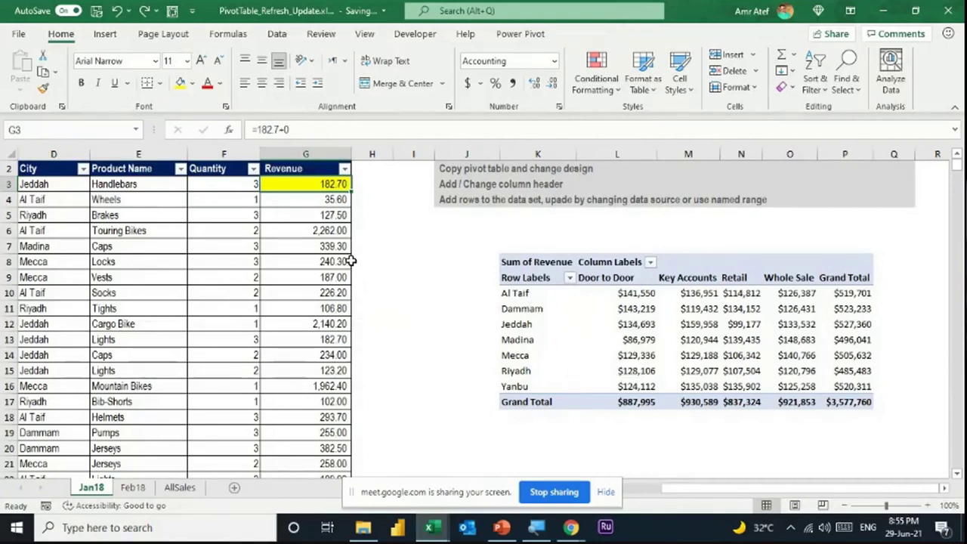
{"action": "left_click", "coordinate": [285, 167]}
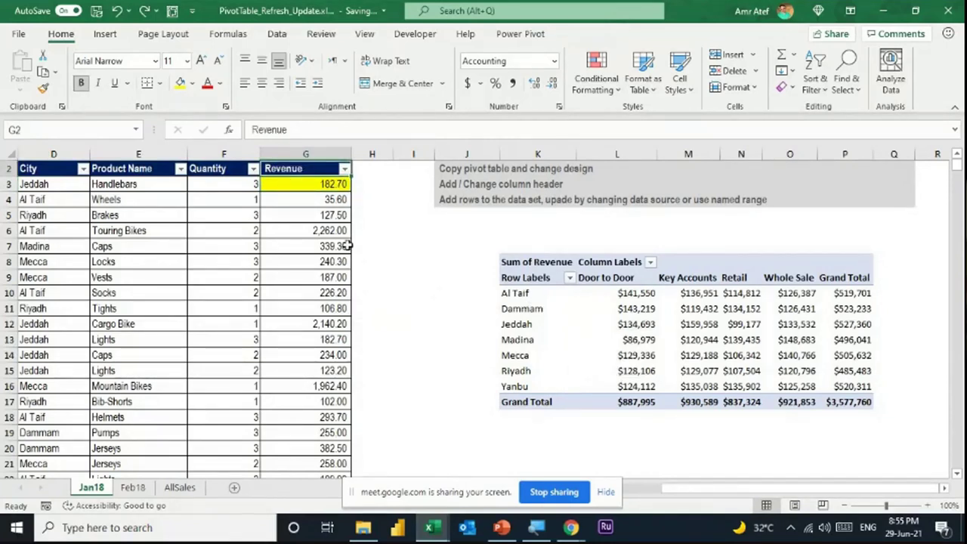
{"action": "type", "text": "Sales"}
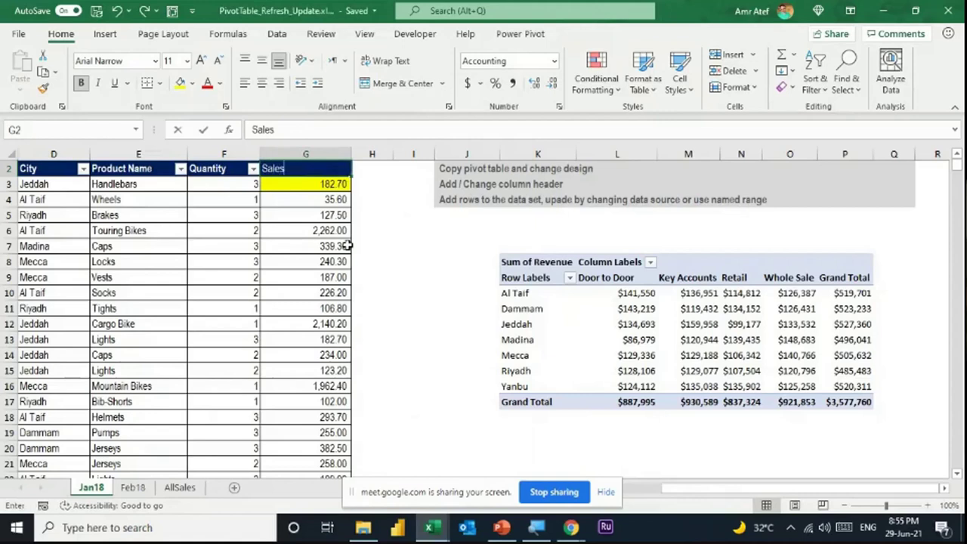
{"action": "key", "text": "Return"}
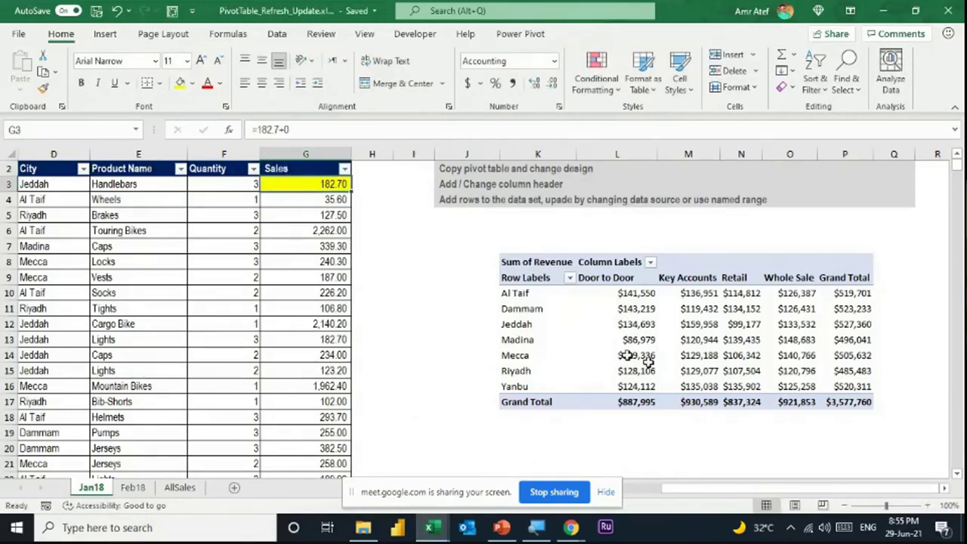
Step: Refresh the pivot table and add the renamed Sales field to its values
{"action": "right_click", "coordinate": [589, 328]}
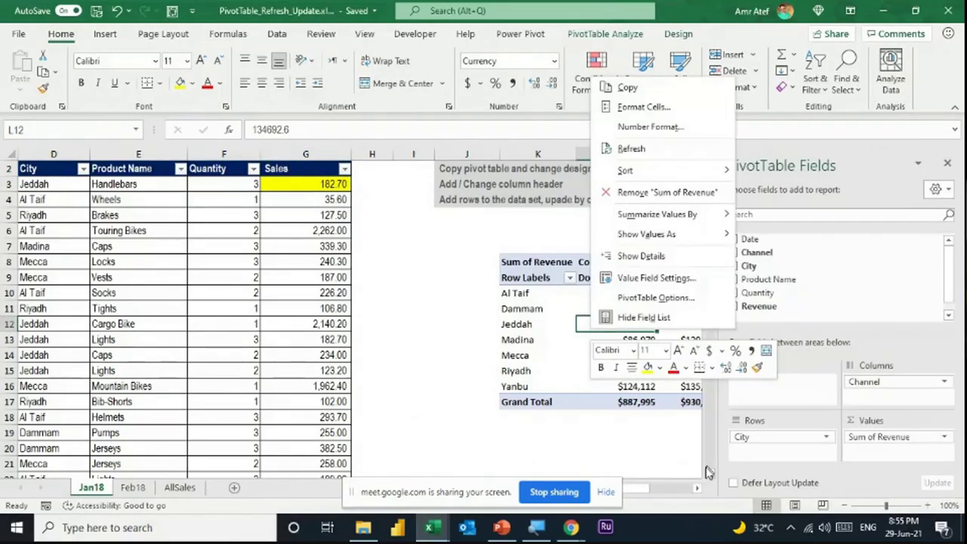
{"action": "key", "text": "Escape"}
{"action": "left_click", "coordinate": [697, 489]}
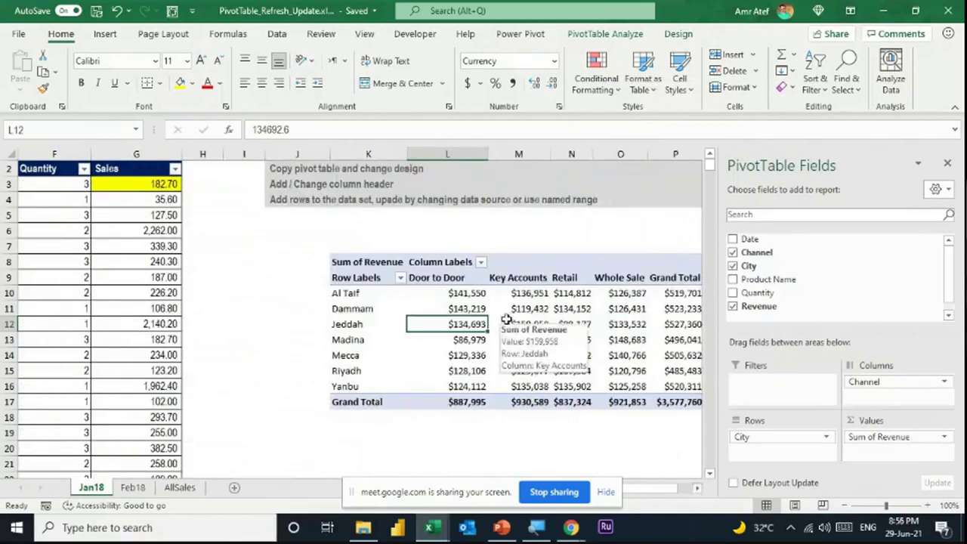
{"action": "key", "text": "alt+F5"}
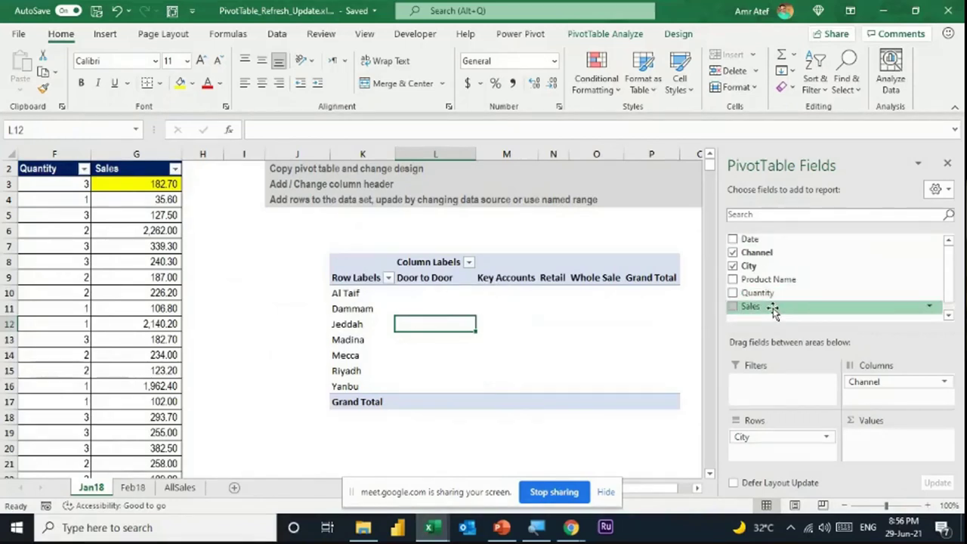
{"action": "left_click_drag", "start_coordinate": [772, 310], "coordinate": [881, 446]}
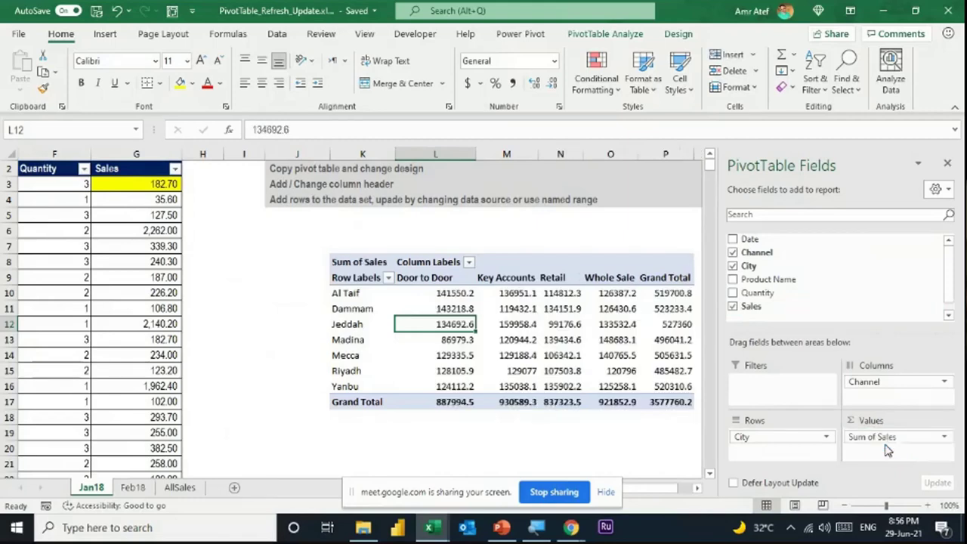
Step: Format the pivot table's Sales values as Number with 0 decimal places and a 1000 separator
{"action": "left_click", "coordinate": [697, 488]}
{"action": "left_click", "coordinate": [697, 488]}
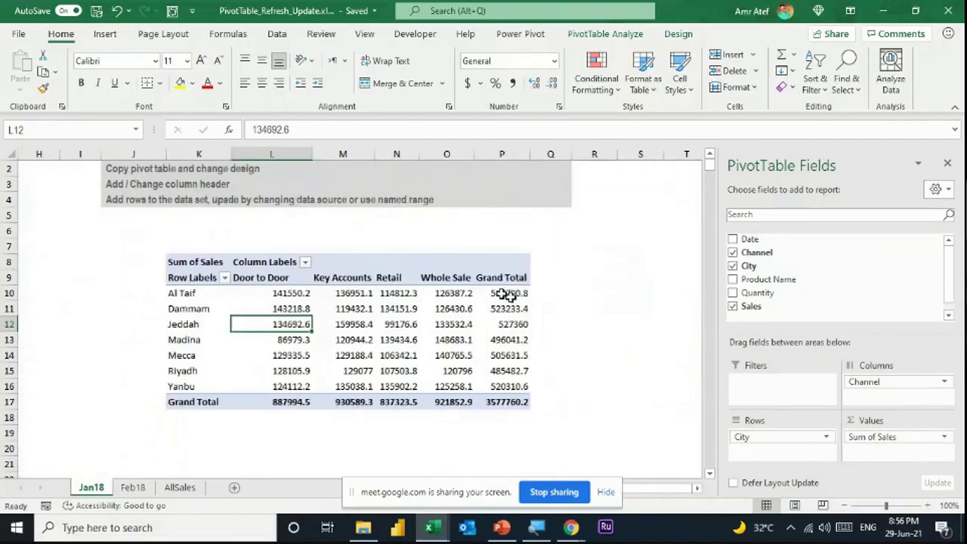
{"action": "left_click", "coordinate": [279, 303]}
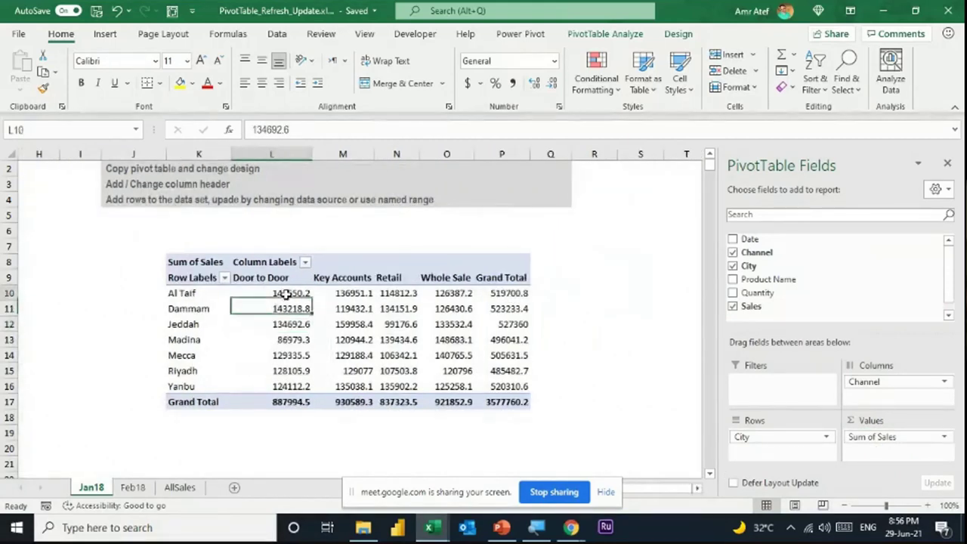
{"action": "right_click", "coordinate": [295, 295]}
{"action": "left_click", "coordinate": [348, 95]}
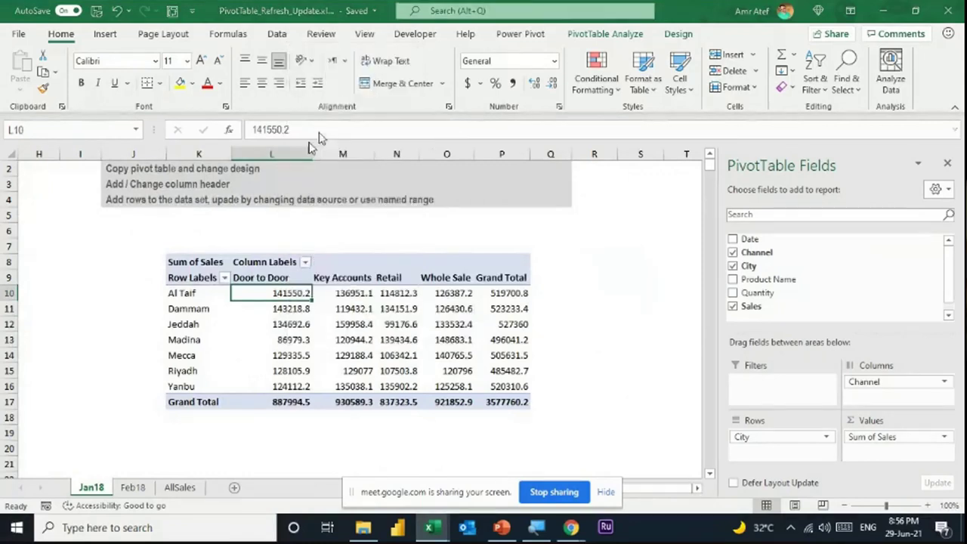
{"action": "left_click", "coordinate": [192, 75]}
{"action": "left_click", "coordinate": [359, 99]}
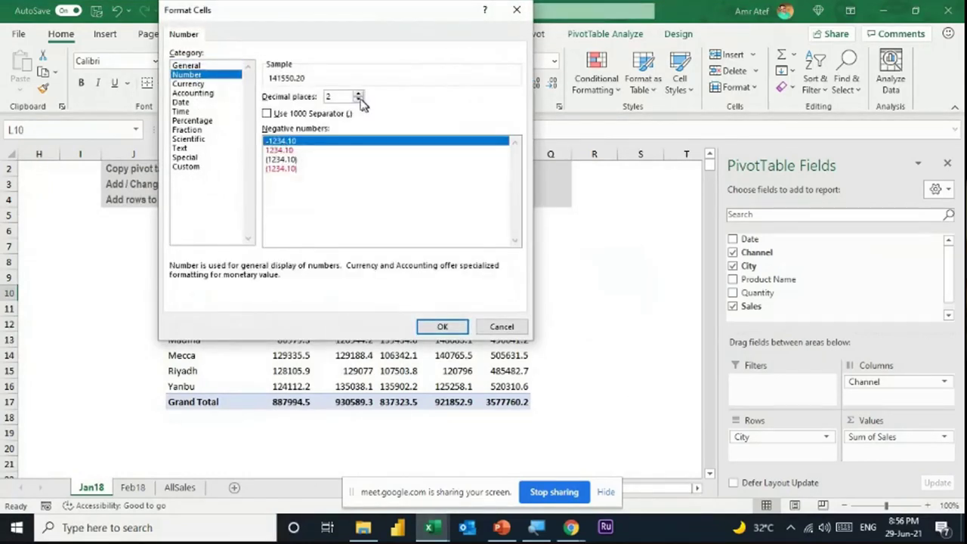
{"action": "left_click", "coordinate": [359, 99]}
{"action": "left_click", "coordinate": [267, 113]}
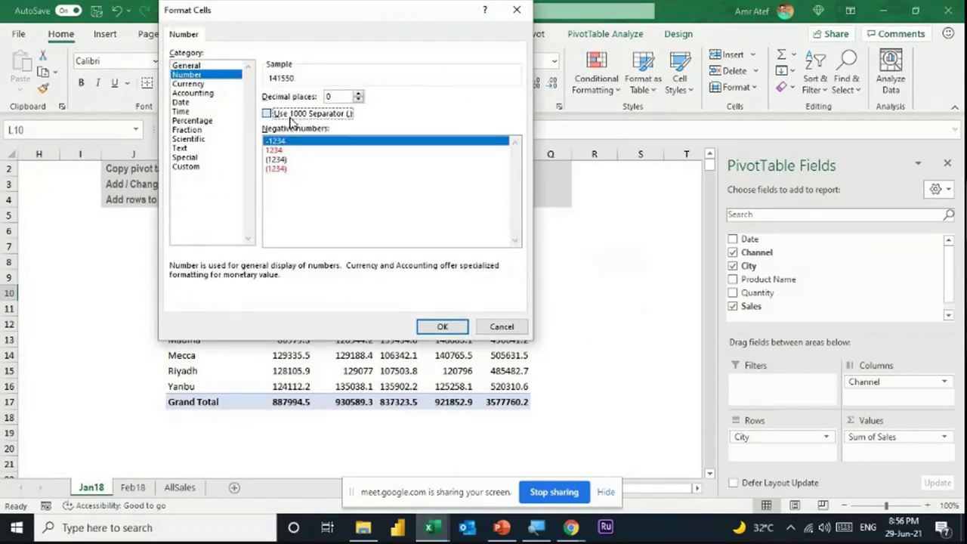
{"action": "left_click", "coordinate": [442, 327]}
{"action": "left_click", "coordinate": [300, 312]}
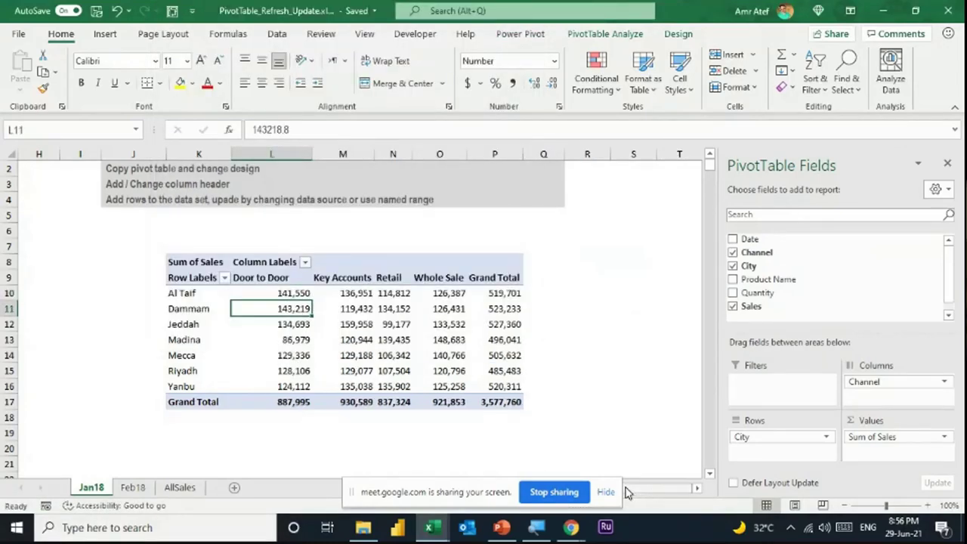
Step: Add a Disc Sales header in cell H2 beside the source data and enter the formula =G3*0.9 in H3
{"action": "scroll", "coordinate": [653, 492], "scroll_direction": "left", "scroll_amount": 3}
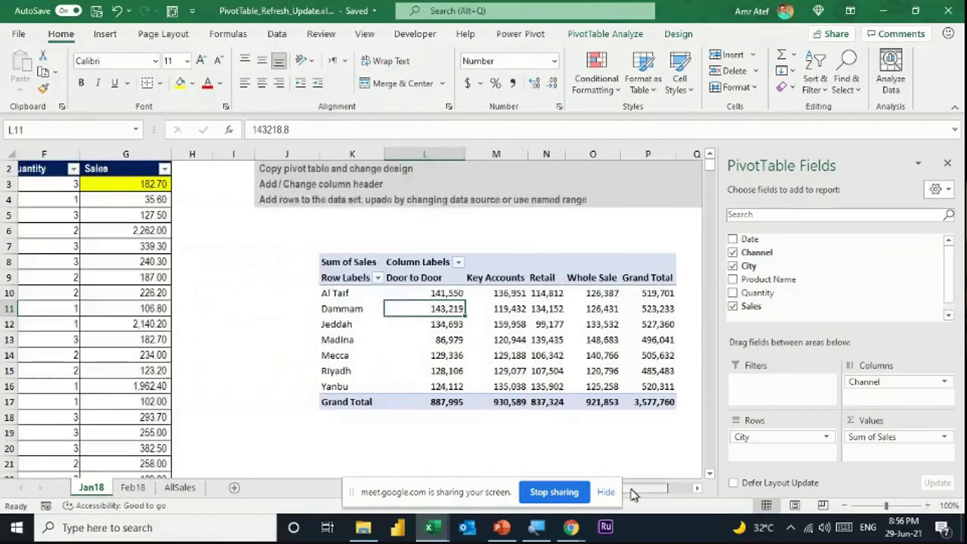
{"action": "left_click", "coordinate": [217, 168]}
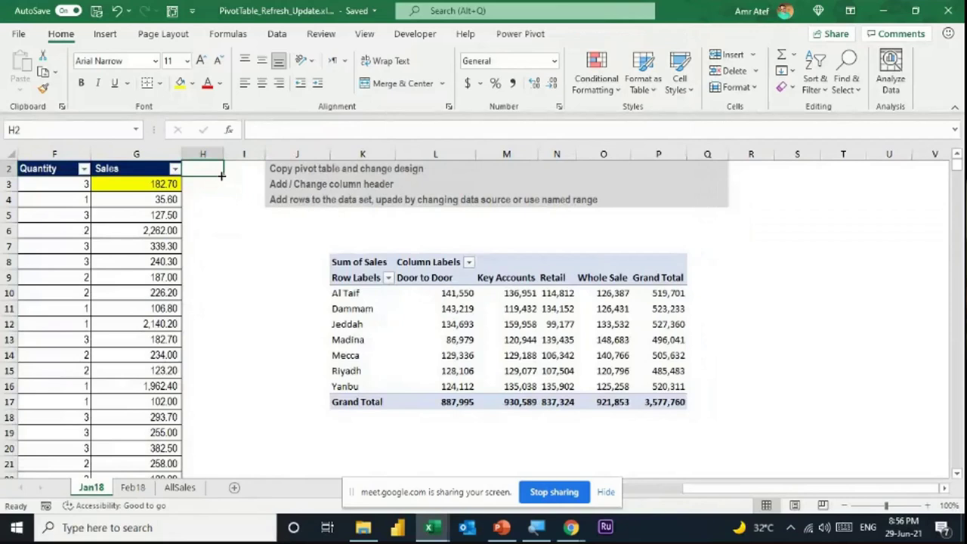
{"action": "type", "text": "Disc"}
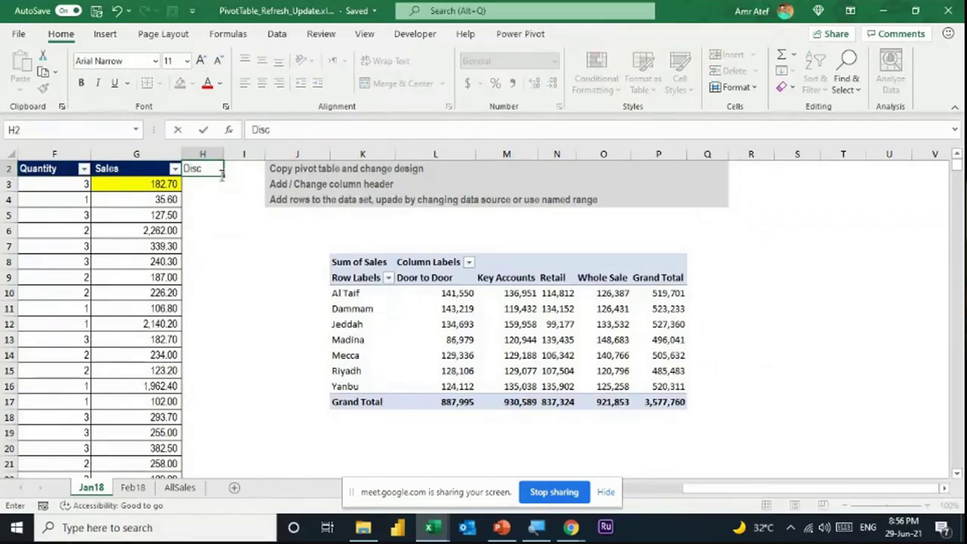
{"action": "type", "text": " Sales"}
{"action": "key", "text": "Return"}
{"action": "type", "text": "="}
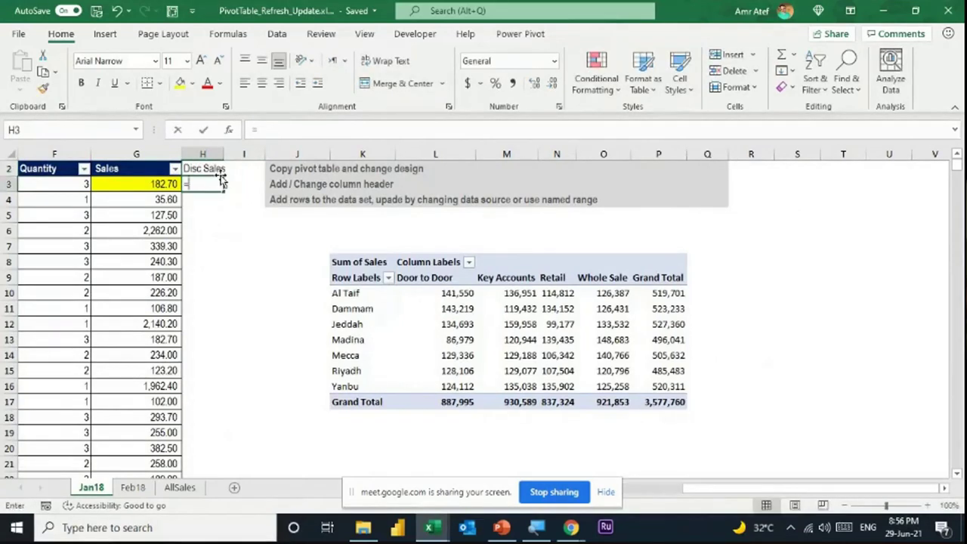
{"action": "key", "text": "Left"}
{"action": "type", "text": "*"}
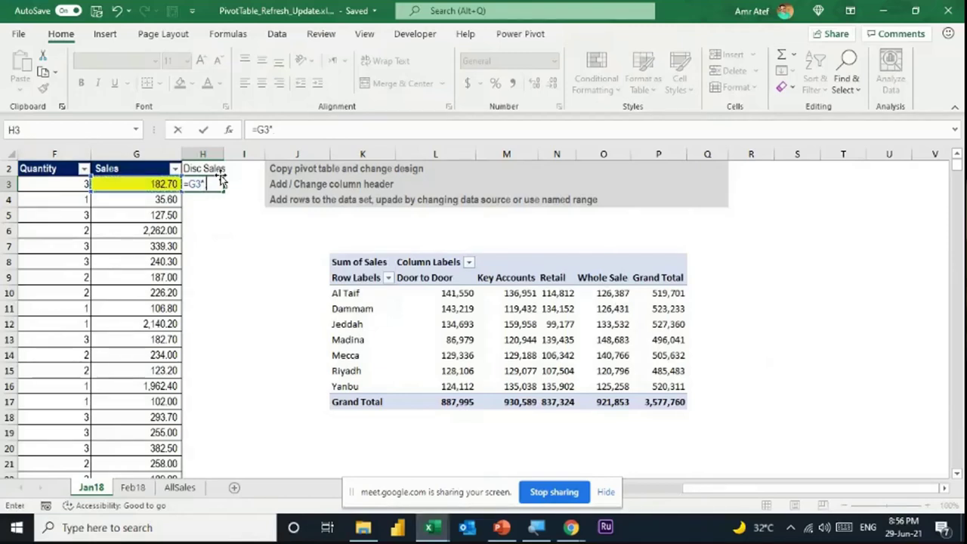
{"action": "key", "text": "ctrl+Return"}
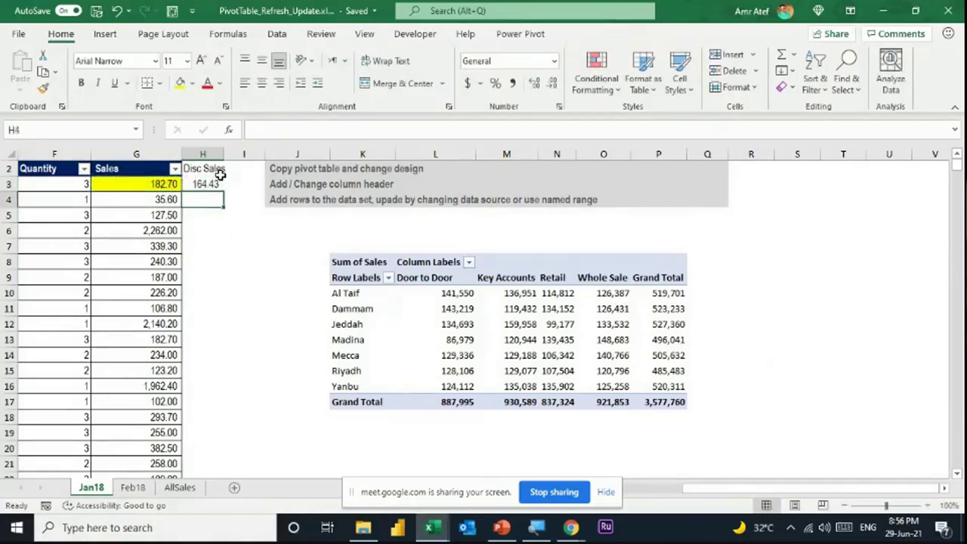
Step: Fill the Disc Sales formula down column H to row 5931 and autofit the column width
{"action": "key", "text": "Left"}
{"action": "key", "text": "ctrl+Down"}
{"action": "key", "text": "Right"}
{"action": "key", "text": "ctrl+shift+Up"}
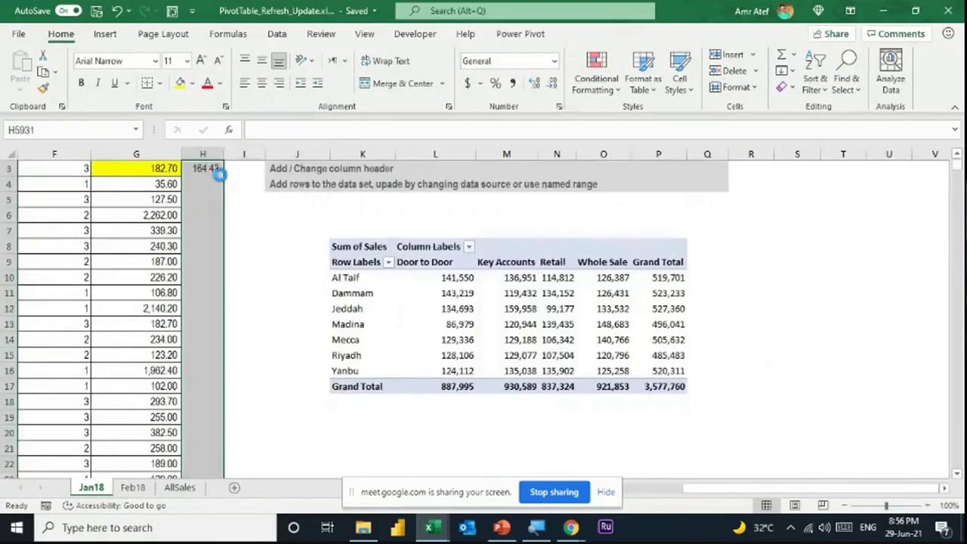
{"action": "key", "text": "ctrl+d"}
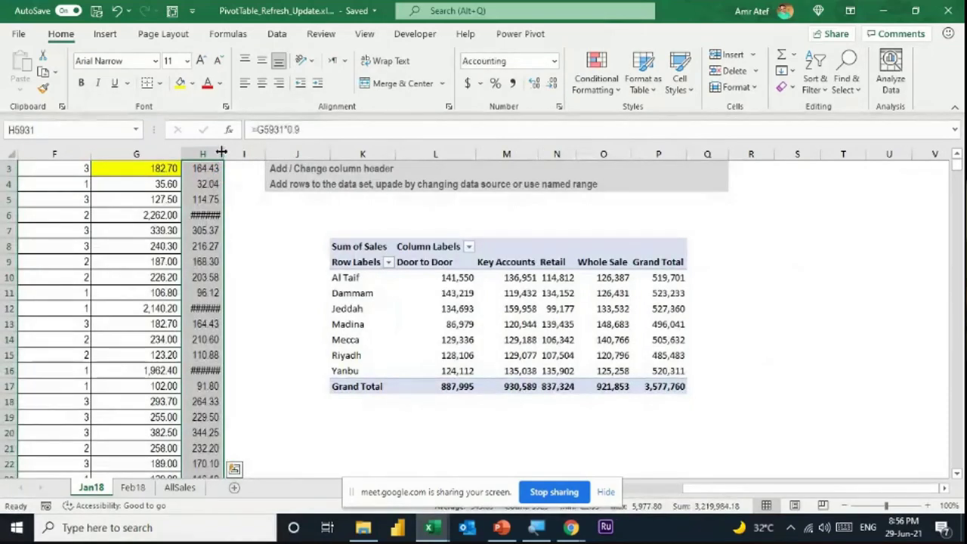
{"action": "double_click", "coordinate": [219, 154]}
{"action": "left_click", "coordinate": [263, 219]}
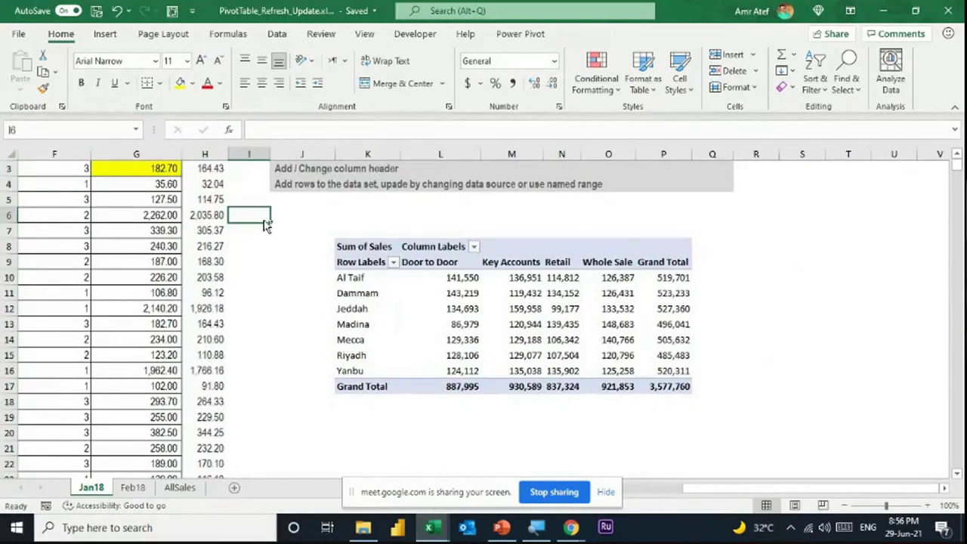
{"action": "scroll", "coordinate": [264, 224], "scroll_direction": "up", "scroll_amount": 1}
Step: Copy the formatting of the Sales column G onto the Disc Sales column H
{"action": "left_click", "coordinate": [136, 153]}
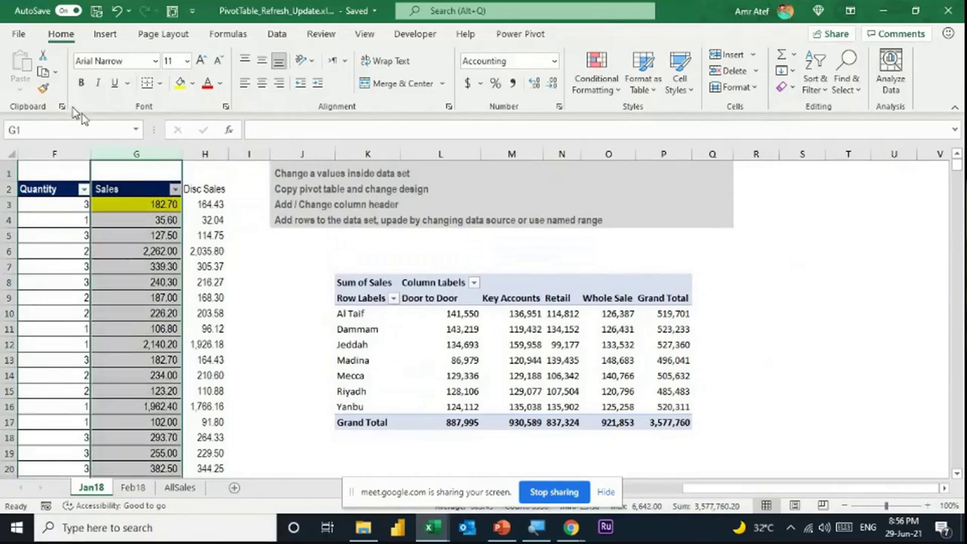
{"action": "left_click", "coordinate": [43, 88]}
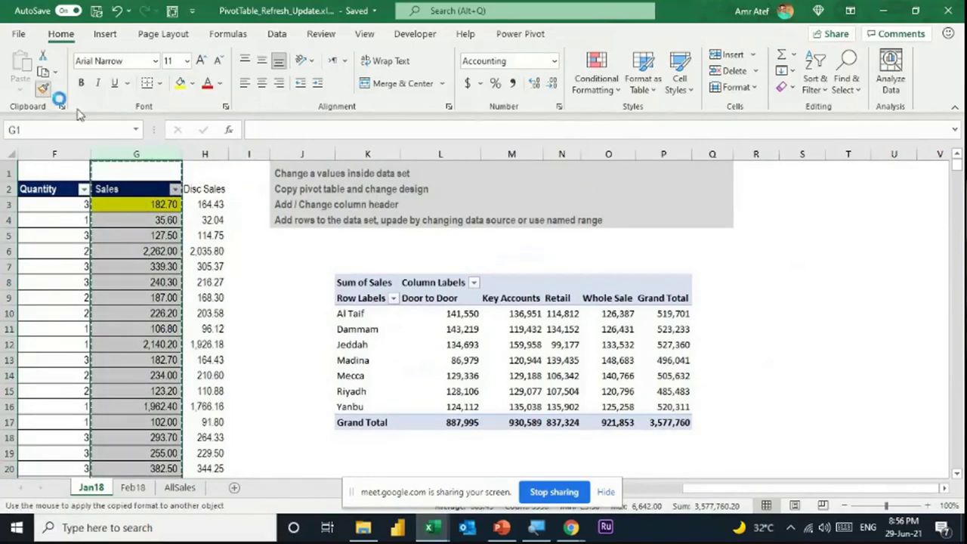
{"action": "left_click", "coordinate": [202, 151]}
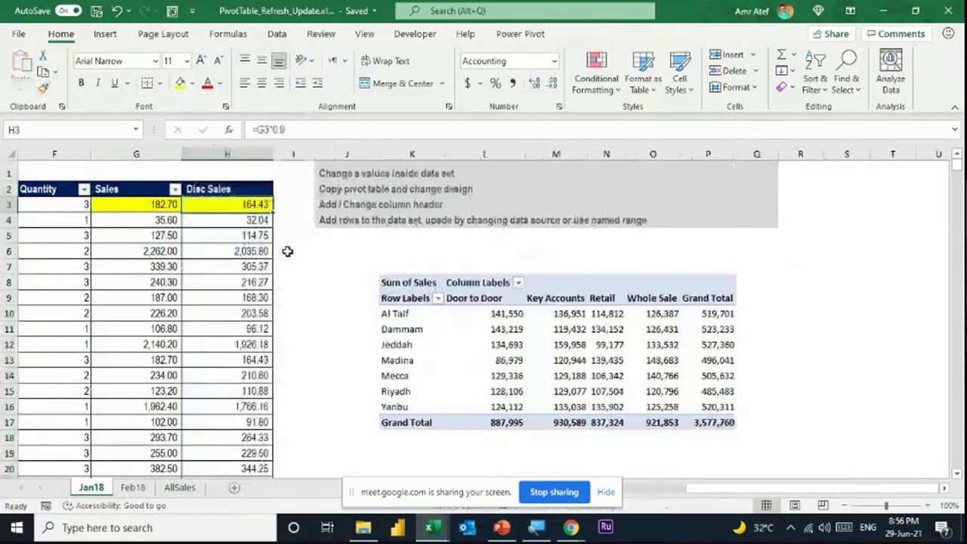
Step: Change the pivot table's data source to the range $B$2:$H$5931 on the Jan18 sheet so that it includes Disc Sales
{"action": "left_click", "coordinate": [487, 343]}
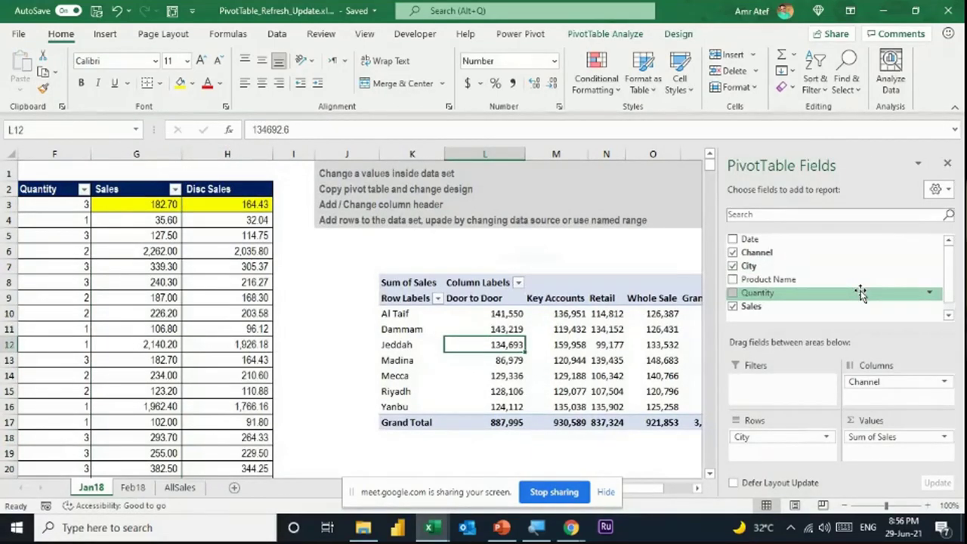
{"action": "left_click_drag", "start_coordinate": [862, 293], "coordinate": [524, 262]}
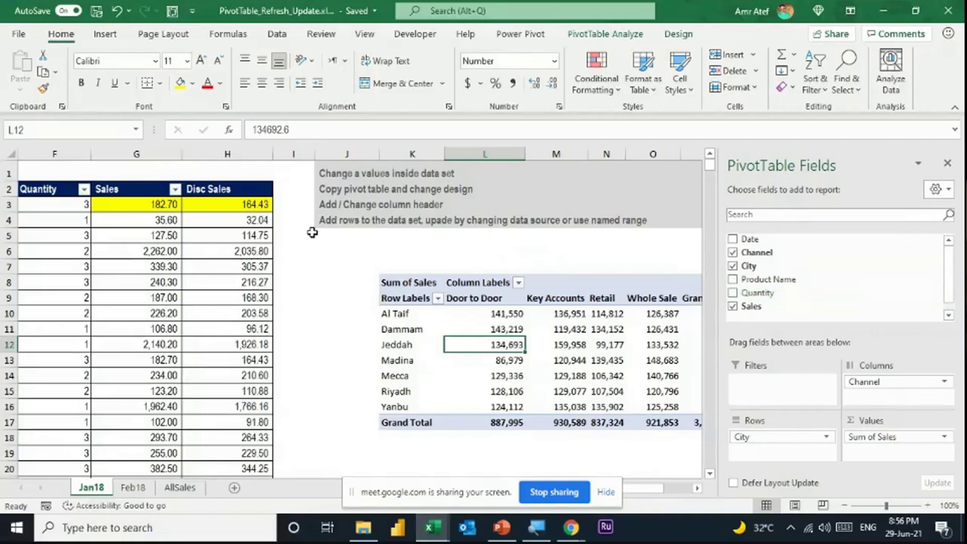
{"action": "left_click", "coordinate": [601, 34]}
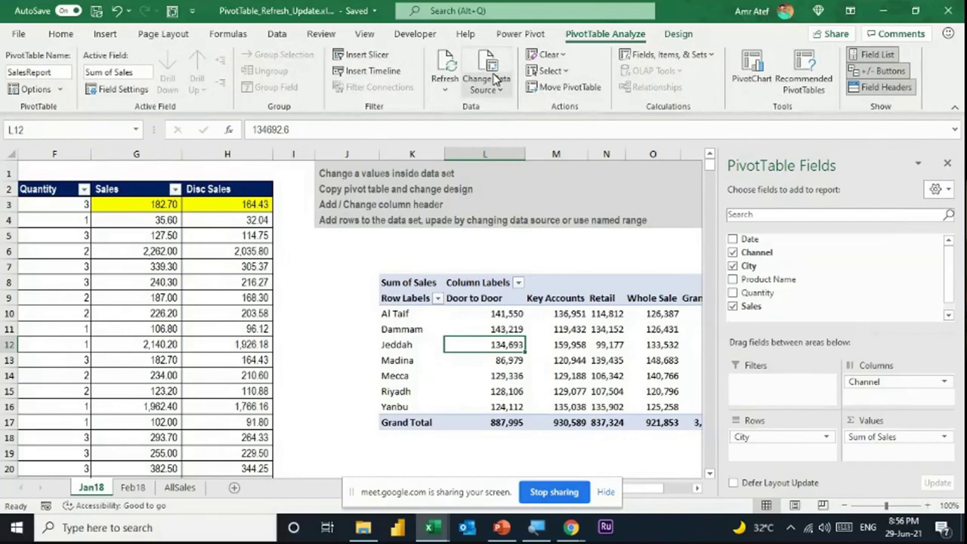
{"action": "left_click", "coordinate": [496, 80]}
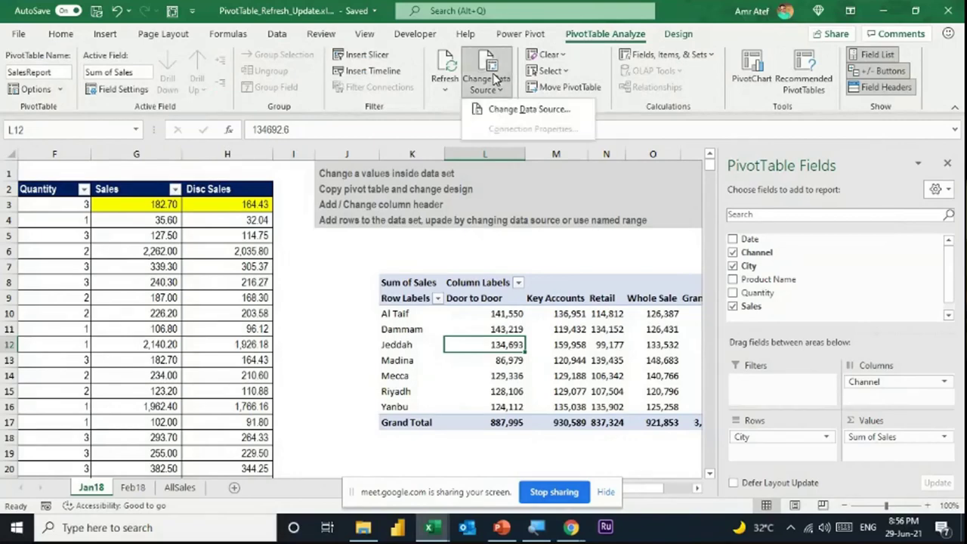
{"action": "left_click", "coordinate": [513, 111]}
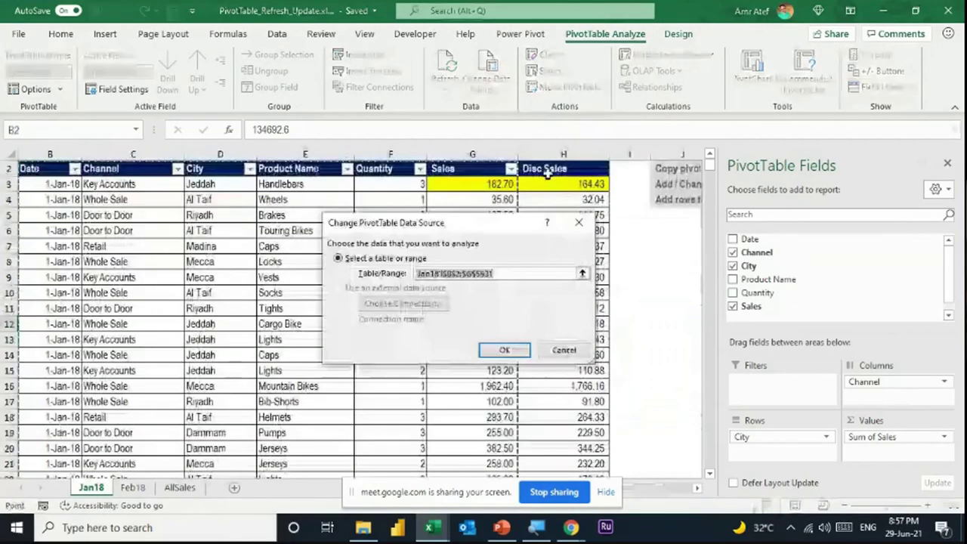
{"action": "left_click", "coordinate": [536, 169]}
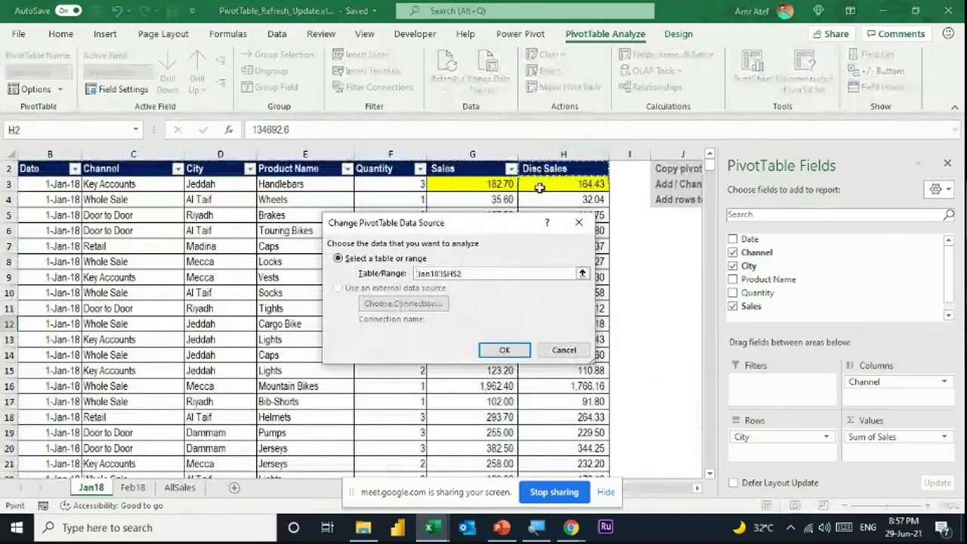
{"action": "key", "text": "ctrl+shift+Left"}
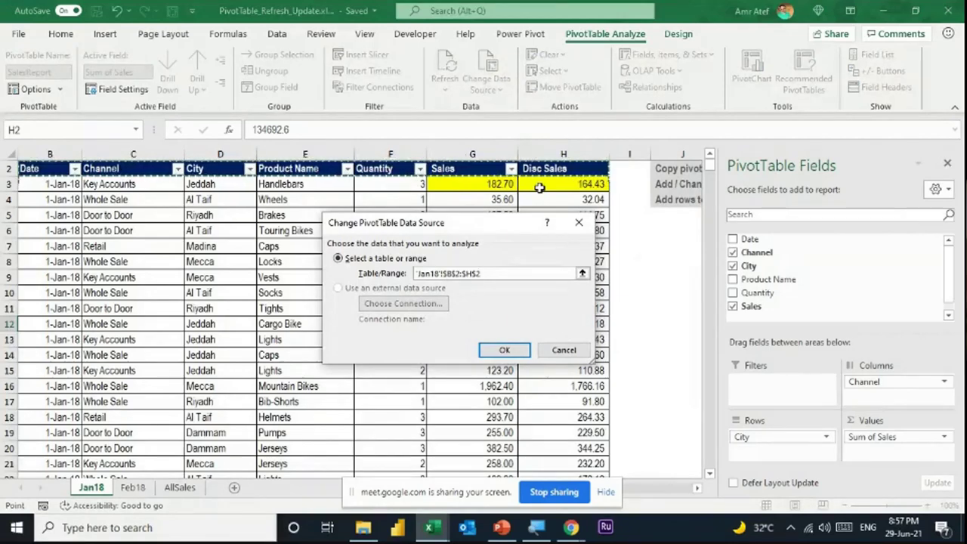
{"action": "key", "text": "ctrl+shift+Down"}
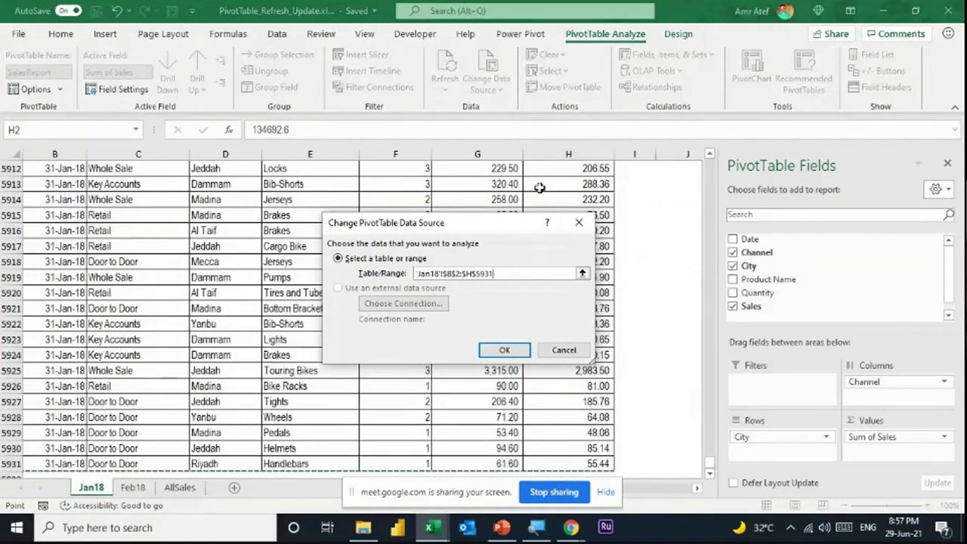
{"action": "left_click", "coordinate": [504, 350]}
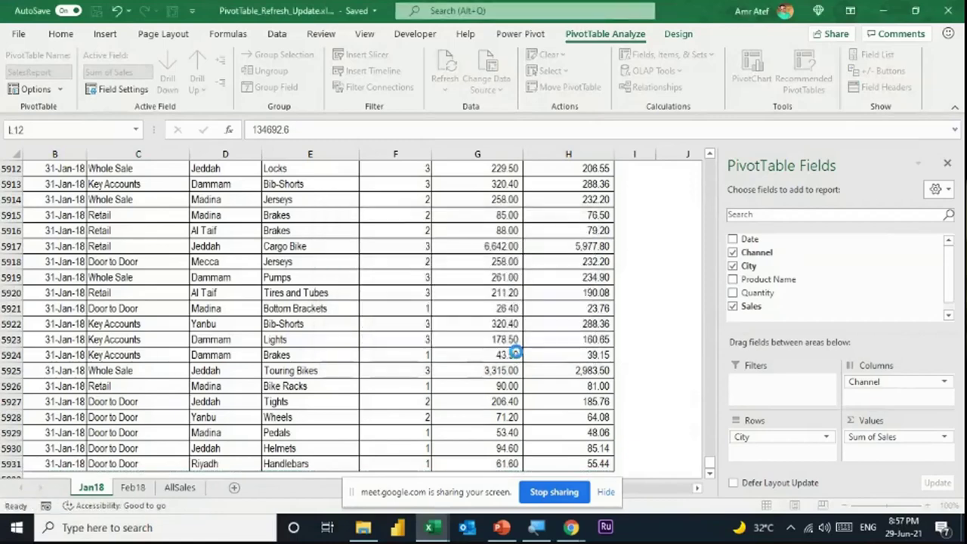
Step: Replace Sum of Sales with the Disc Sales field in the pivot table's values
{"action": "left_click", "coordinate": [686, 341]}
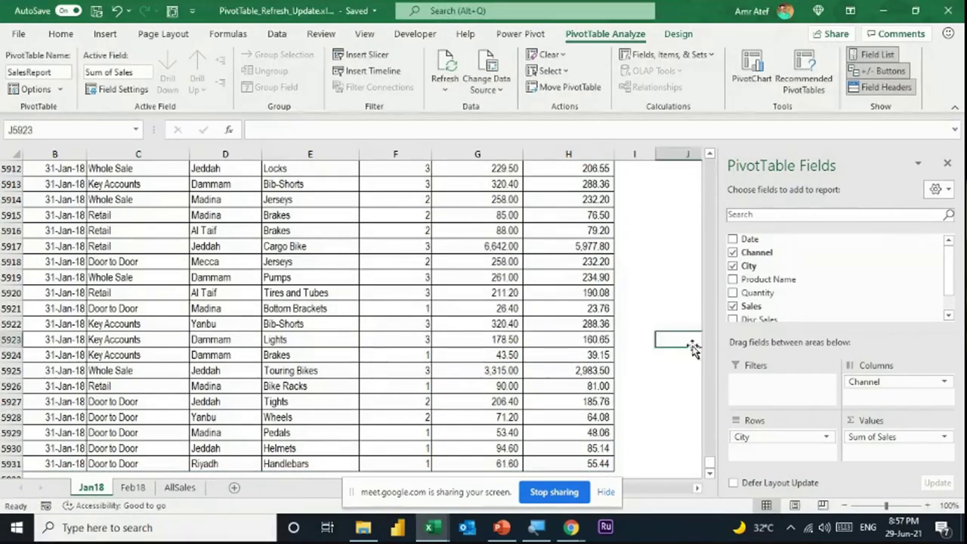
{"action": "key", "text": "ctrl+Up"}
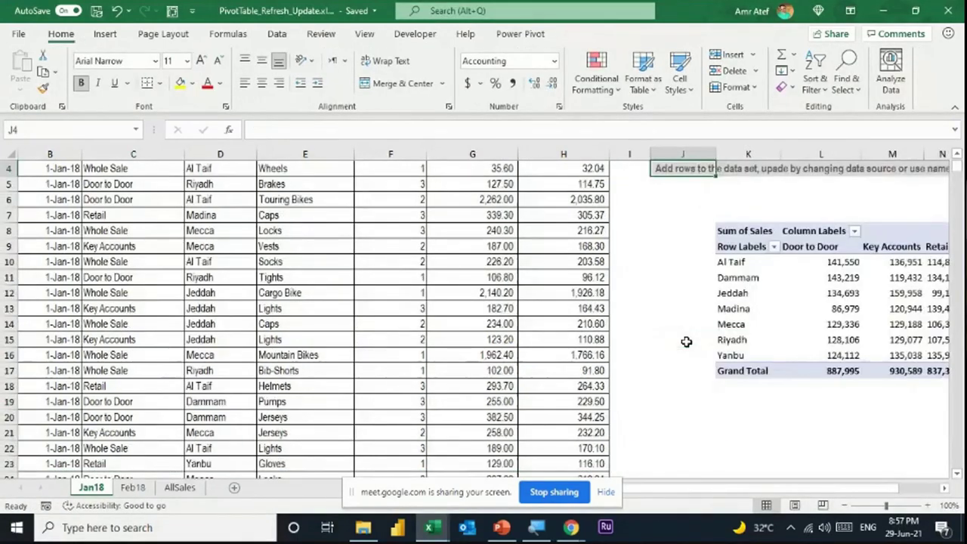
{"action": "scroll", "coordinate": [686, 341], "scroll_direction": "right", "scroll_amount": 4}
{"action": "left_click", "coordinate": [653, 294]}
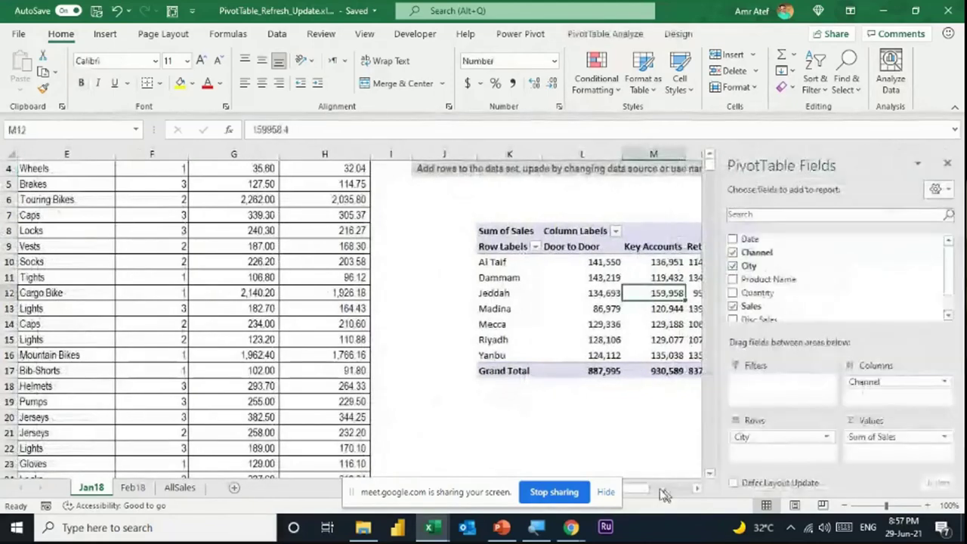
{"action": "scroll", "coordinate": [703, 423], "scroll_direction": "right", "scroll_amount": 2}
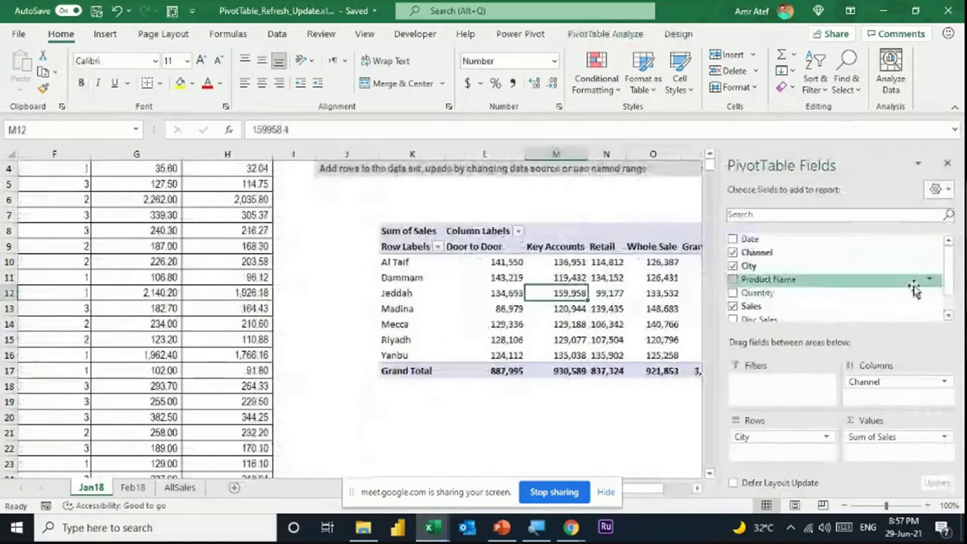
{"action": "scroll", "coordinate": [945, 280], "scroll_direction": "down", "scroll_amount": 2}
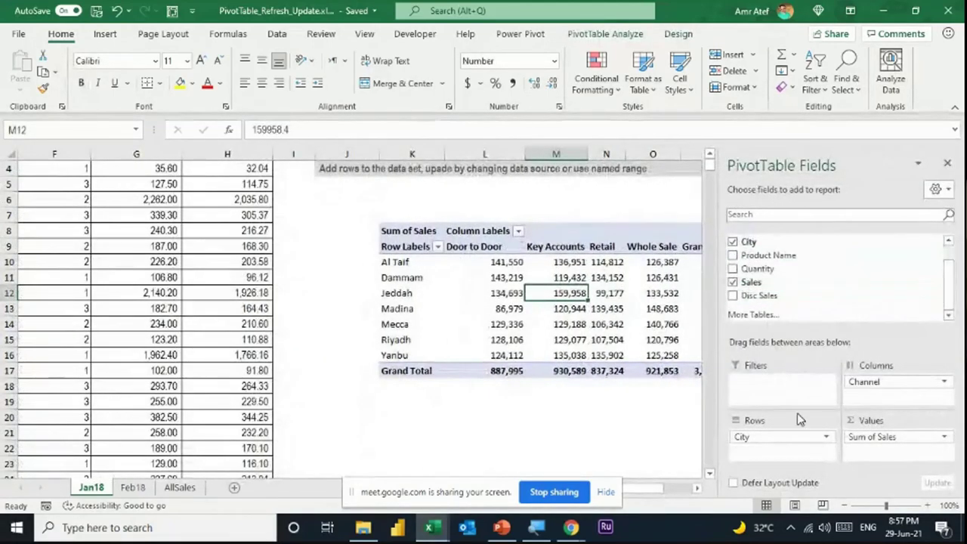
{"action": "left_click_drag", "start_coordinate": [869, 442], "coordinate": [628, 426]}
{"action": "left_click_drag", "start_coordinate": [762, 295], "coordinate": [891, 450]}
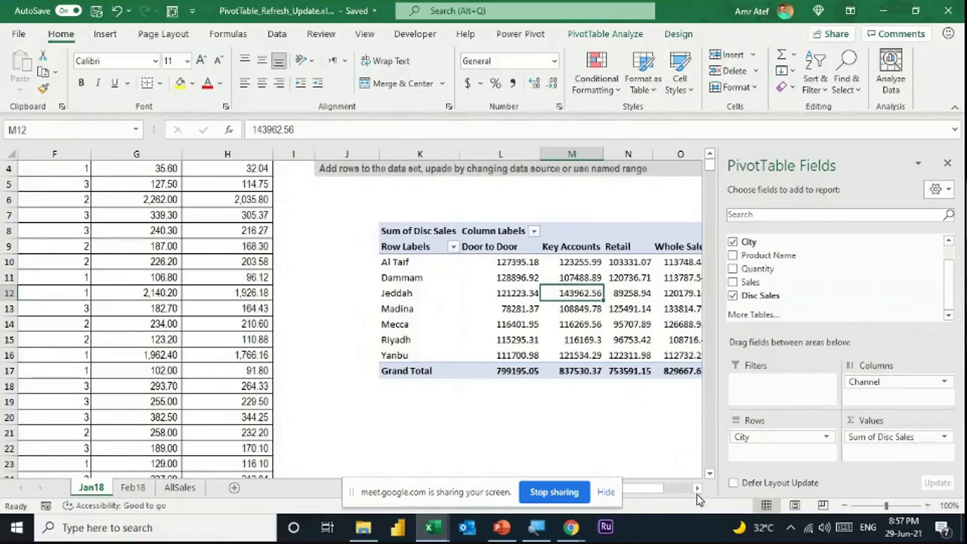
{"action": "left_click", "coordinate": [518, 281]}
{"action": "scroll", "coordinate": [518, 290], "scroll_direction": "up", "scroll_amount": 1}
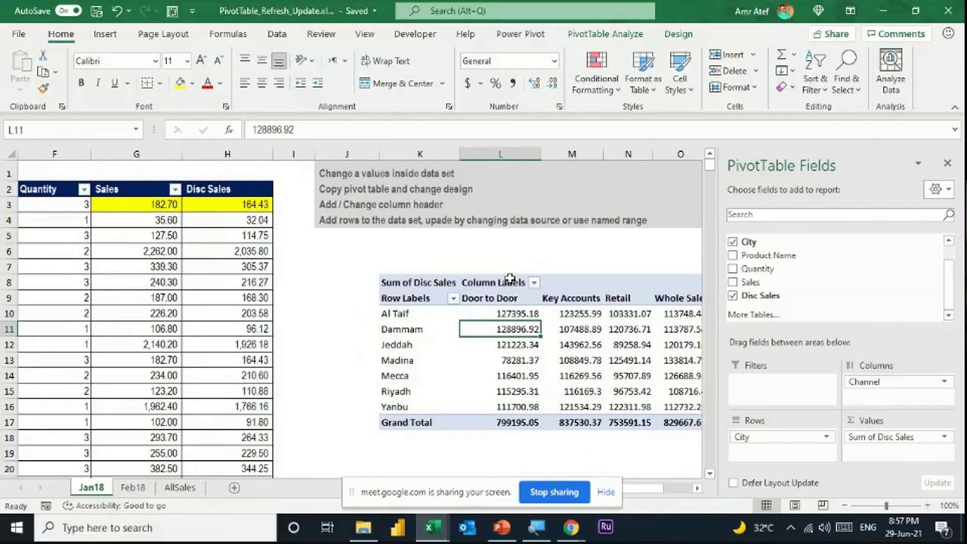
Step: Copy all the Feb18 sheet's data rows, from A2 down to F5290, leaving out the header row
{"action": "left_click", "coordinate": [133, 488]}
{"action": "left_click", "coordinate": [68, 189]}
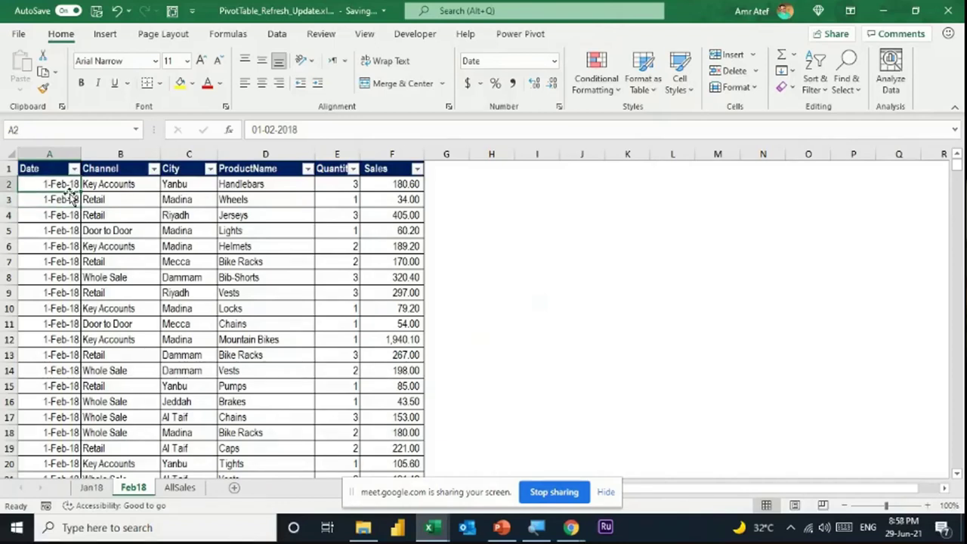
{"action": "key", "text": "ctrl+shift+Right"}
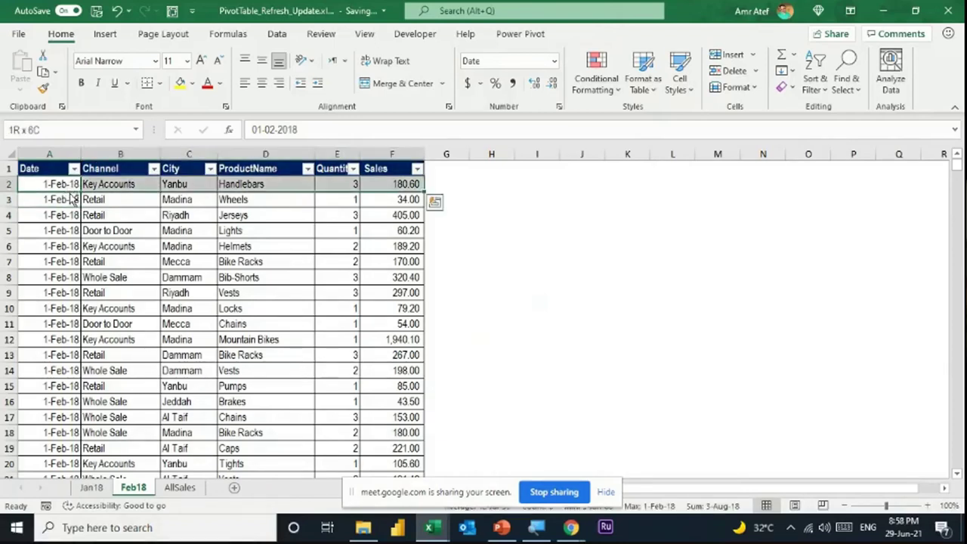
{"action": "key", "text": "ctrl+shift+Down"}
{"action": "key", "text": "ctrl+c"}
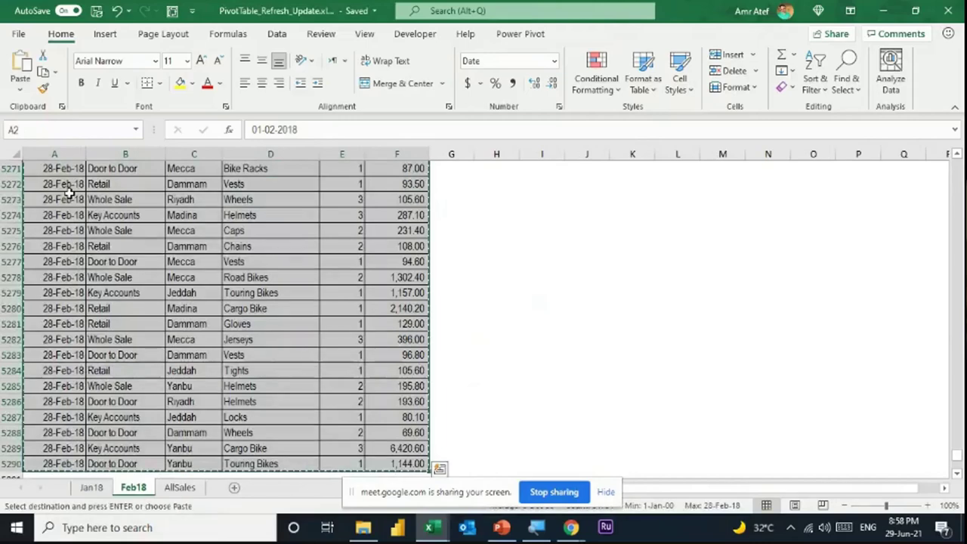
Step: Paste the copied February rows directly below the last January record on the Jan18 sheet, starting at cell B5932
{"action": "left_click", "coordinate": [91, 488]}
{"action": "key", "text": "Left"}
{"action": "key", "text": "Left"}
{"action": "key", "text": "Left"}
{"action": "key", "text": "Left"}
{"action": "key", "text": "Left"}
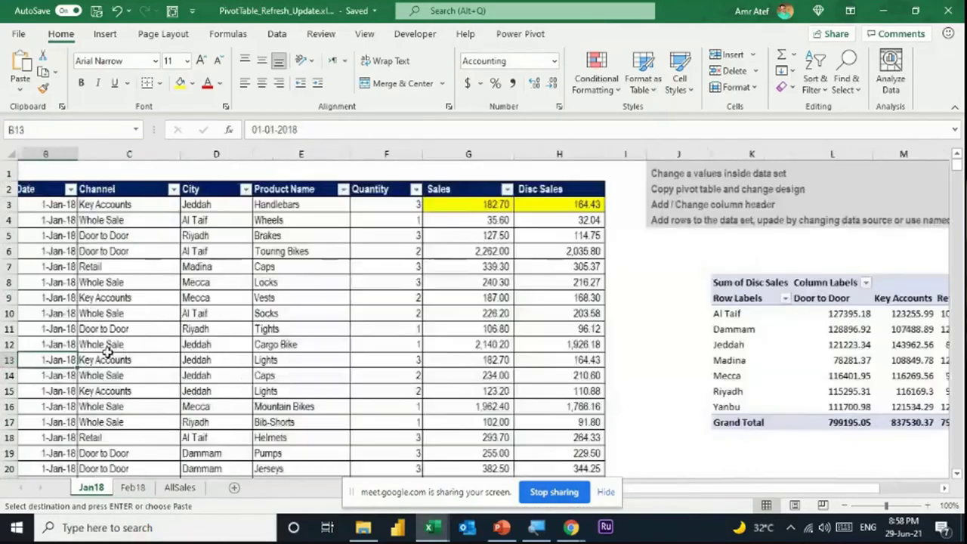
{"action": "key", "text": "Down"}
{"action": "key", "text": "ctrl+Down"}
{"action": "key", "text": "Down"}
{"action": "key", "text": "Left"}
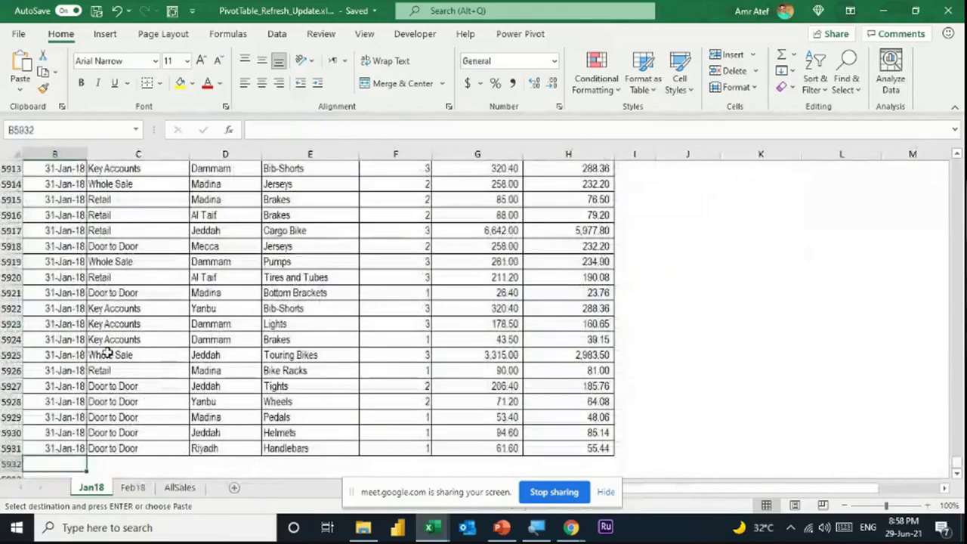
{"action": "key", "text": "ctrl+Page_Down"}
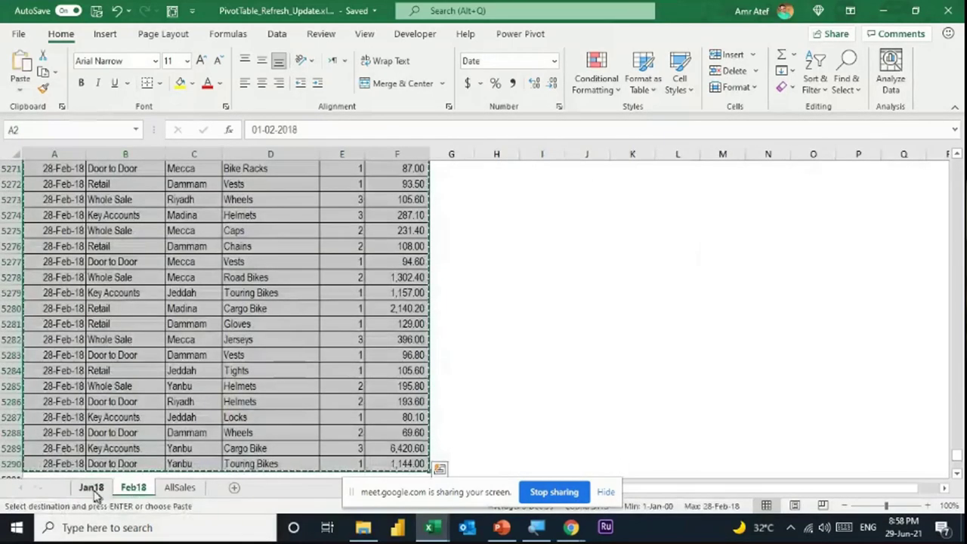
{"action": "left_click", "coordinate": [91, 488]}
{"action": "key", "text": "Right"}
{"action": "key", "text": "ctrl+v"}
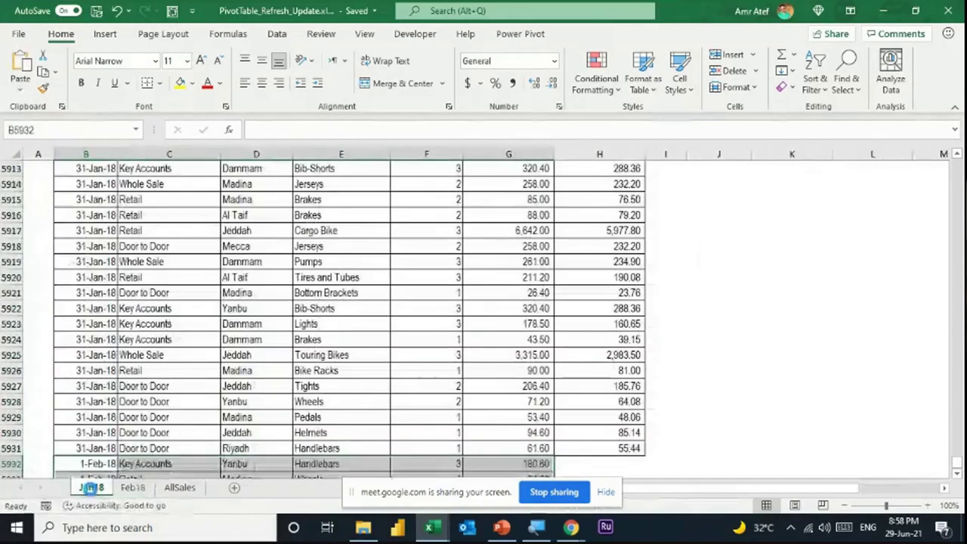
Step: Fill the Disc Sales formula from H5931 down column H to row 11220, covering the appended February rows
{"action": "left_click", "coordinate": [576, 401]}
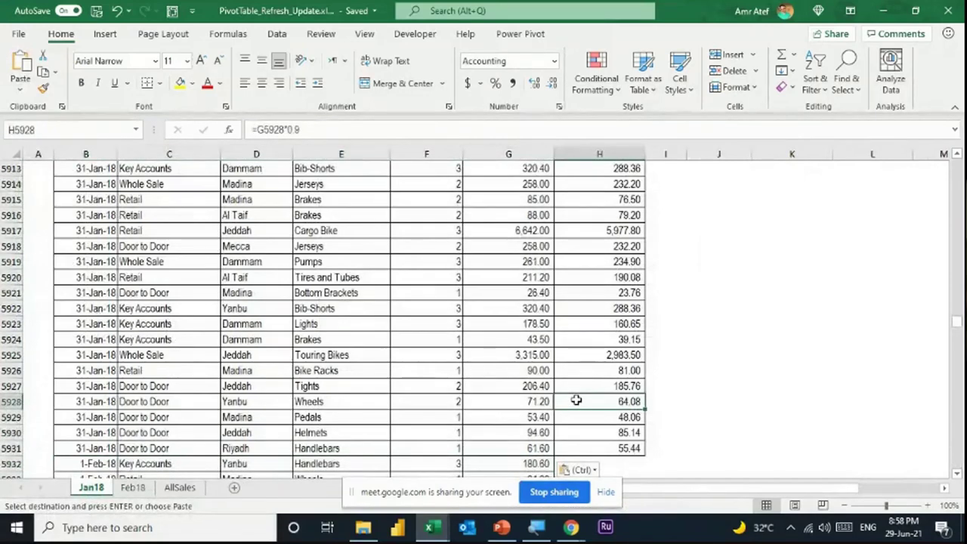
{"action": "scroll", "coordinate": [579, 396], "scroll_direction": "down", "scroll_amount": 3}
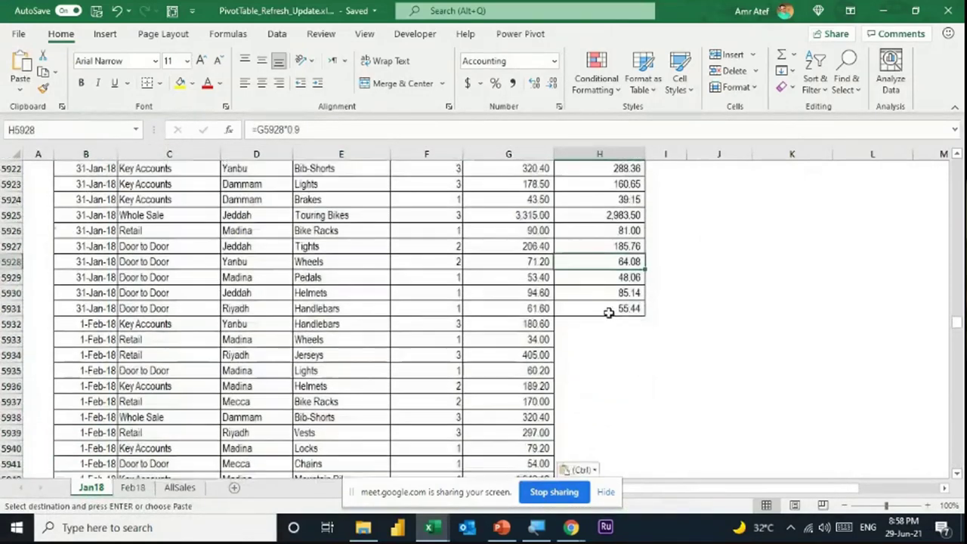
{"action": "left_click", "coordinate": [537, 310]}
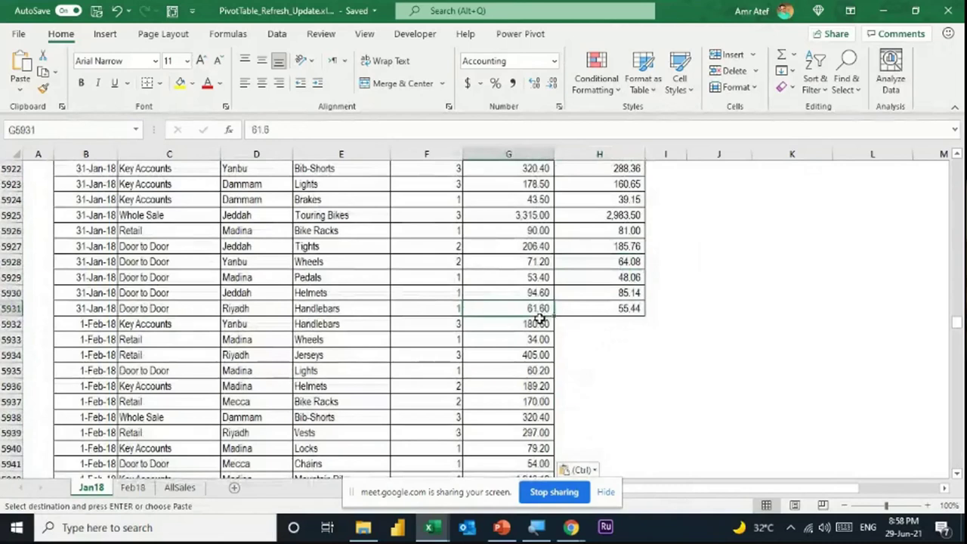
{"action": "key", "text": "ctrl+Left"}
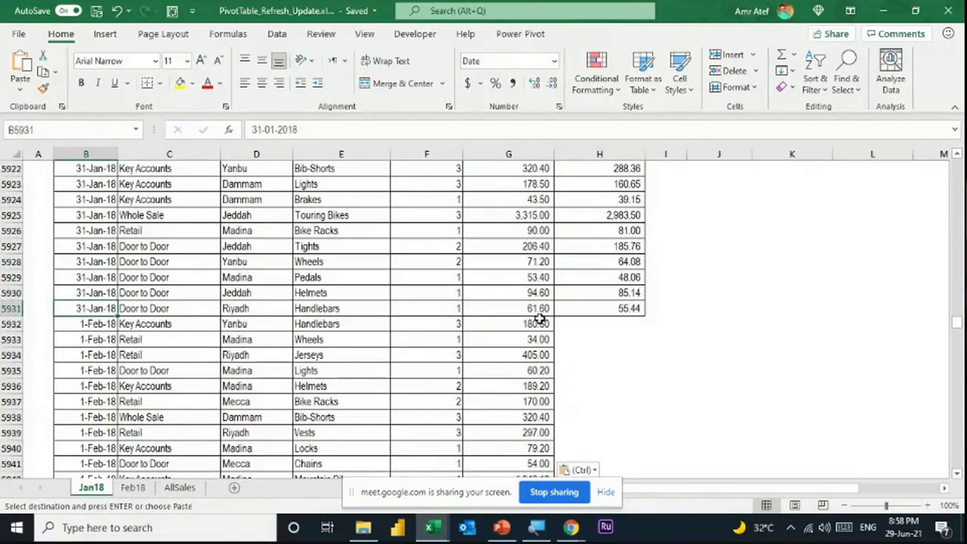
{"action": "key", "text": "Escape"}
{"action": "left_click", "coordinate": [525, 308]}
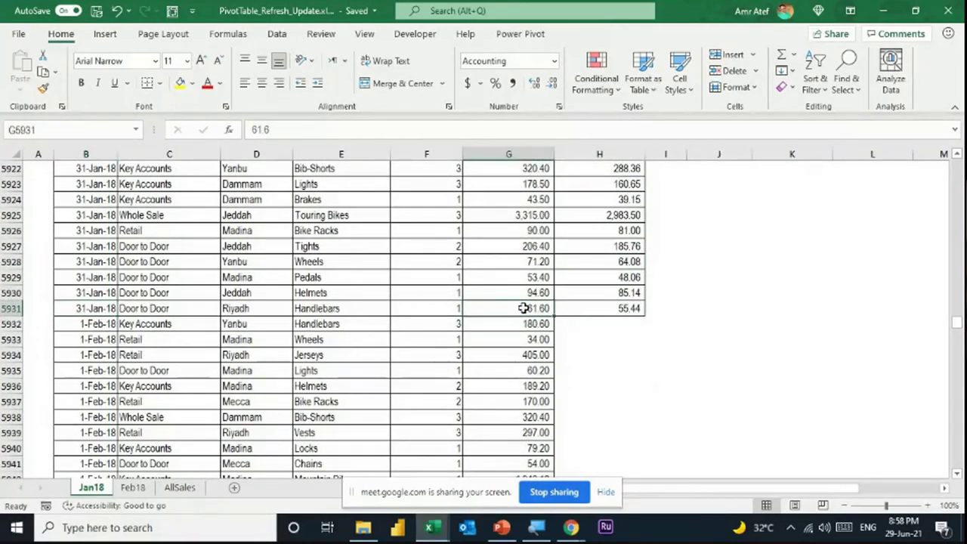
{"action": "key", "text": "ctrl+Down"}
{"action": "key", "text": "Right"}
{"action": "key", "text": "ctrl+shift+Up"}
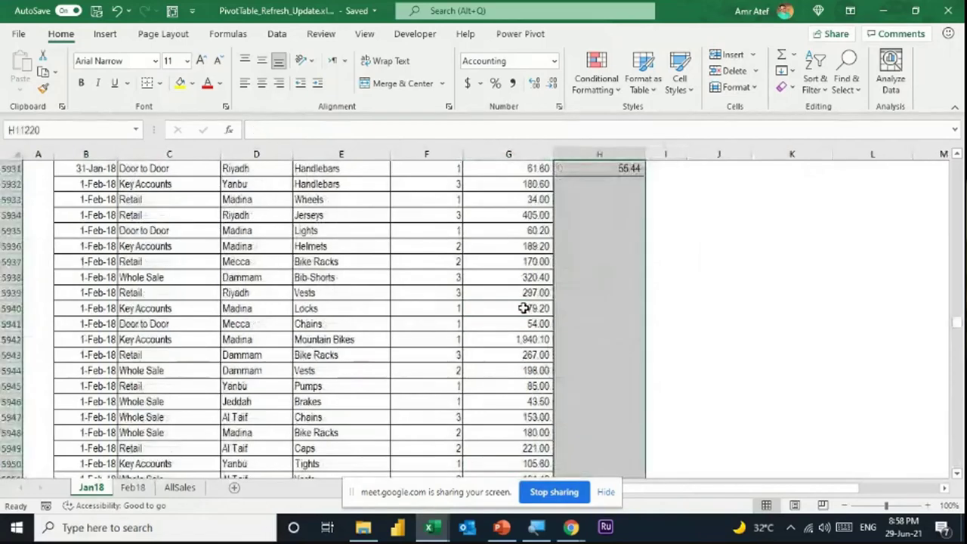
{"action": "key", "text": "ctrl+d"}
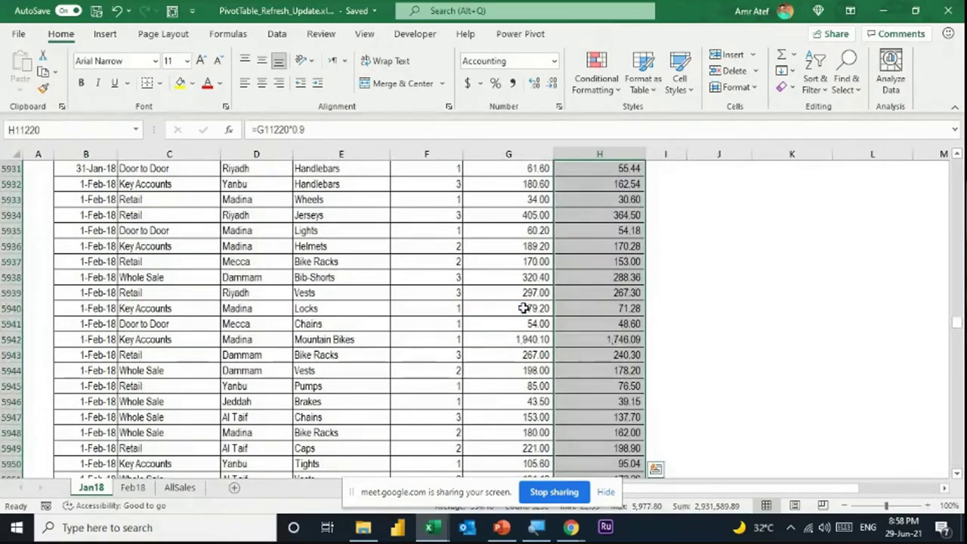
{"action": "key", "text": "ctrl+Up"}
{"action": "key", "text": "Right"}
{"action": "key", "text": "Right"}
{"action": "key", "text": "Right"}
{"action": "key", "text": "Right"}
{"action": "key", "text": "Right"}
{"action": "key", "text": "Right"}
{"action": "key", "text": "Down"}
{"action": "key", "text": "Down"}
{"action": "key", "text": "Down"}
{"action": "key", "text": "Down"}
{"action": "key", "text": "Down"}
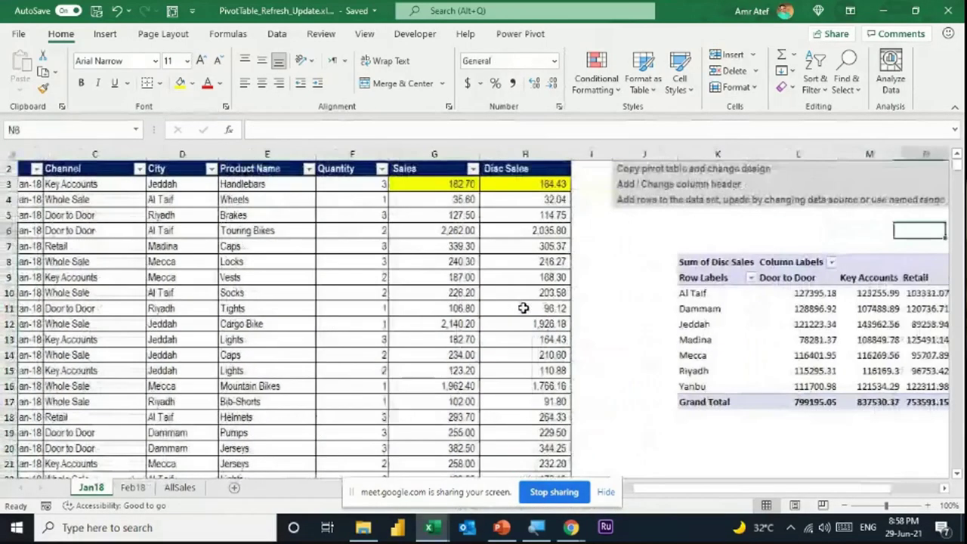
{"action": "left_click", "coordinate": [781, 325]}
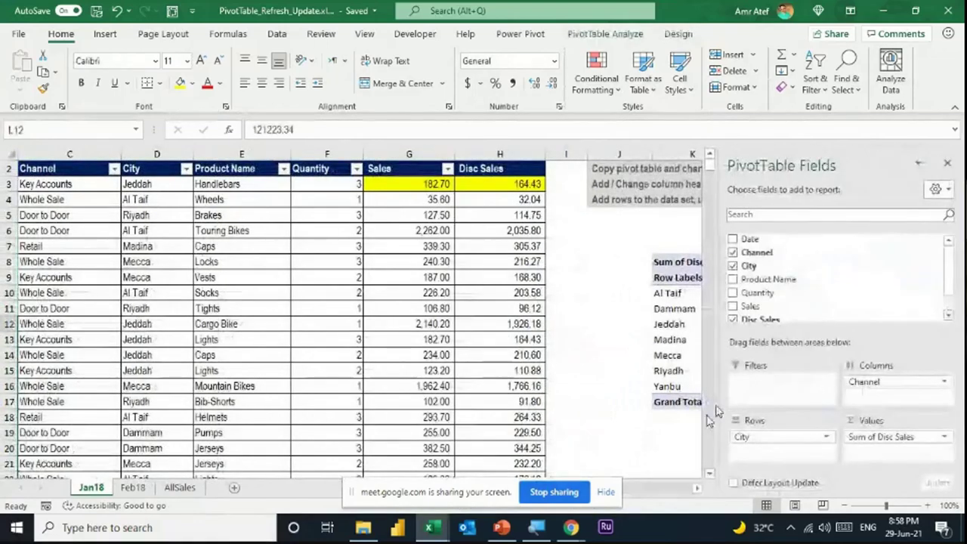
{"action": "left_click", "coordinate": [697, 490]}
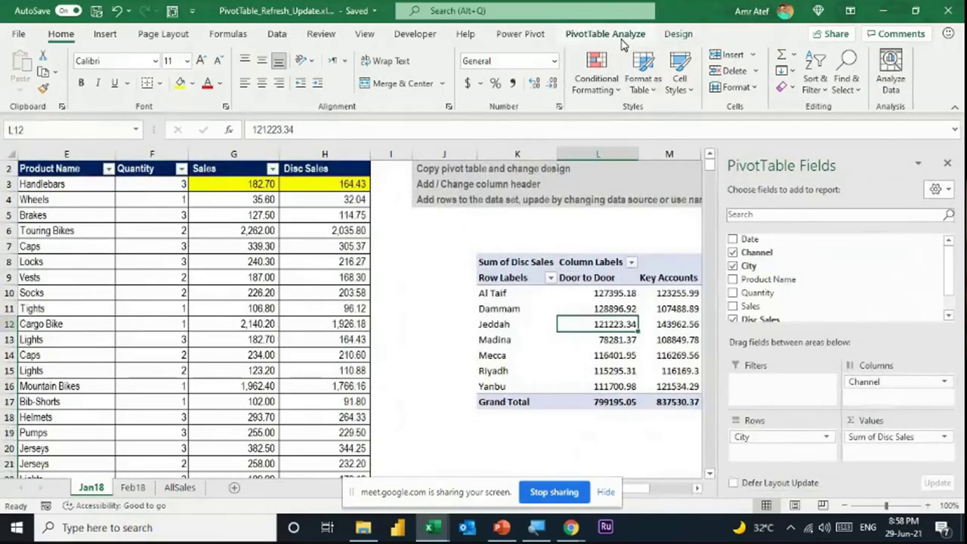
{"action": "left_click", "coordinate": [622, 38]}
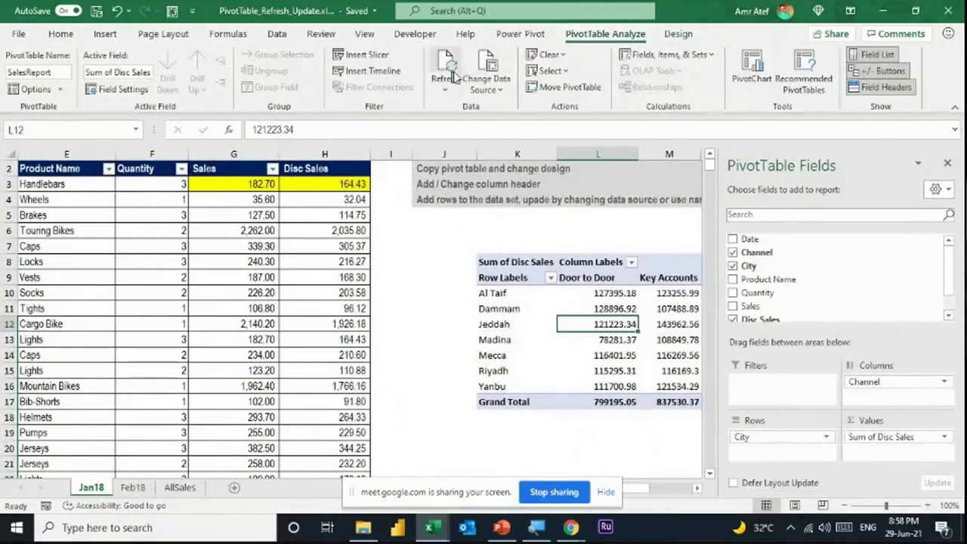
{"action": "left_click", "coordinate": [489, 68]}
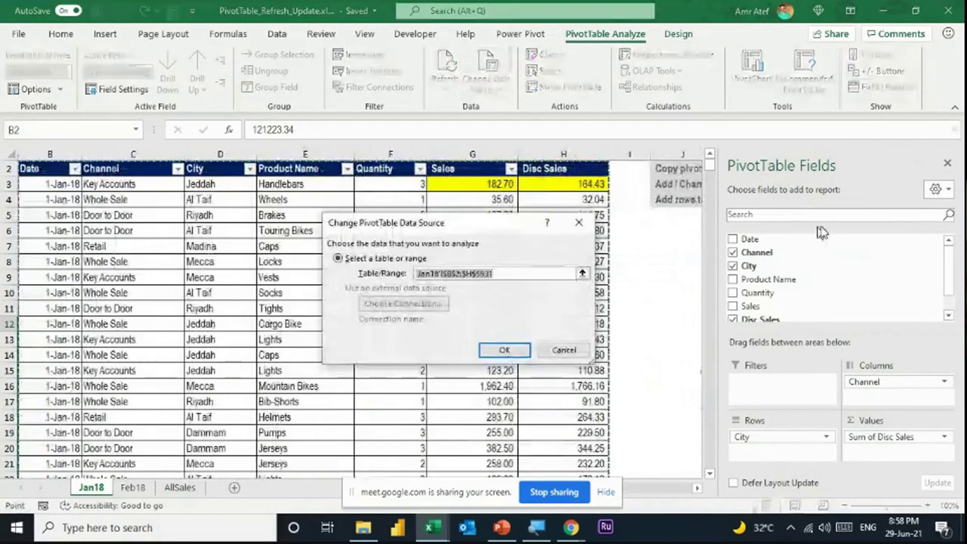
{"action": "scroll", "coordinate": [140, 401], "scroll_direction": "down", "scroll_amount": 13}
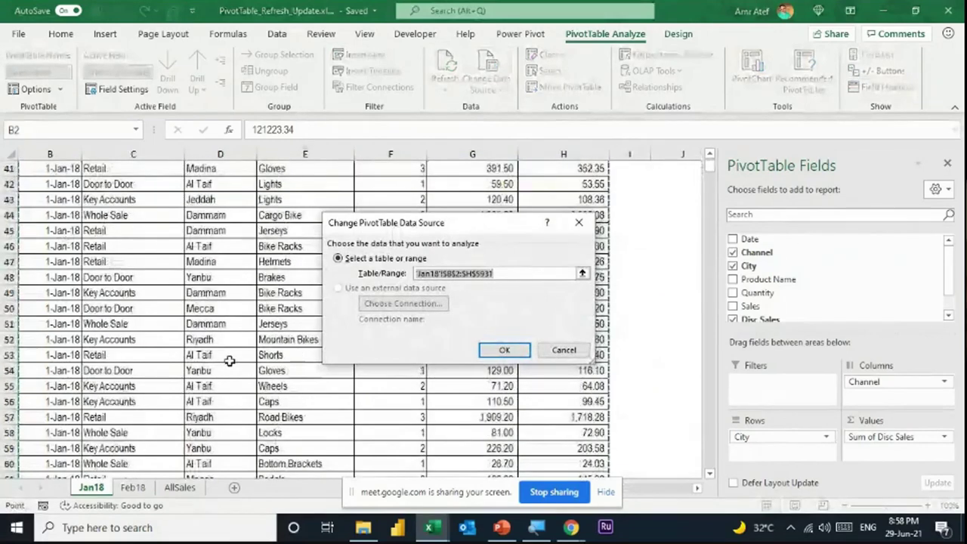
{"action": "key", "text": "Escape"}
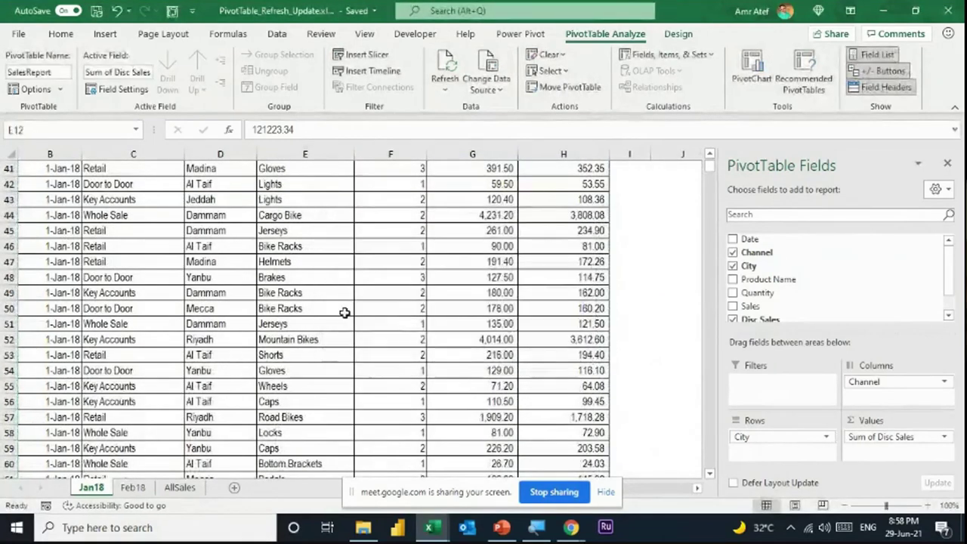
Step: Define a workbook-scoped name Jan_Feb_Sales for the entire data set, range $B$2:$H$11220 on the Jan18 sheet
{"action": "left_click", "coordinate": [343, 312]}
{"action": "key", "text": "ctrl+Up"}
{"action": "key", "text": "Down"}
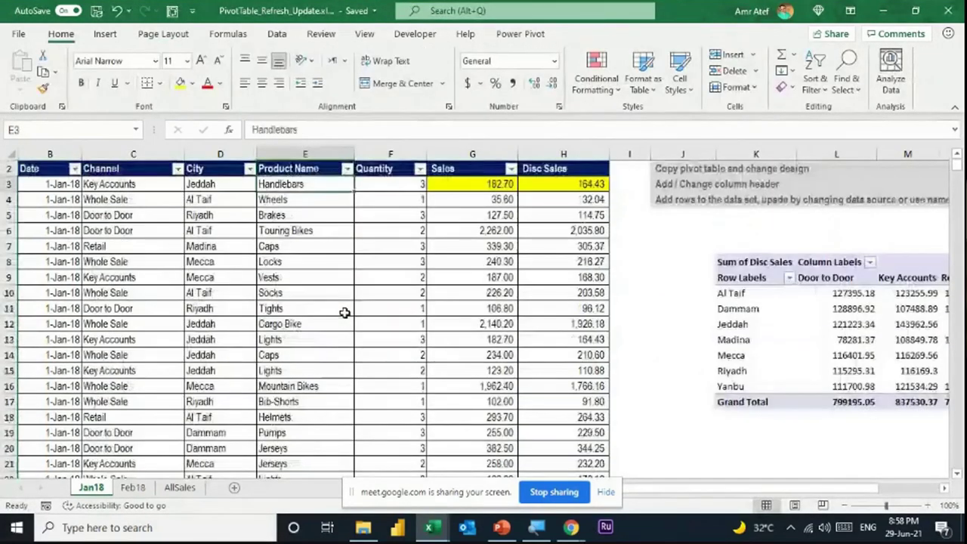
{"action": "key", "text": "Left"}
{"action": "key", "text": "Left"}
{"action": "key", "text": "Left"}
{"action": "key", "text": "Right"}
{"action": "key", "text": "Down"}
{"action": "key", "text": "Down"}
{"action": "key", "text": "Down"}
{"action": "key", "text": "Down"}
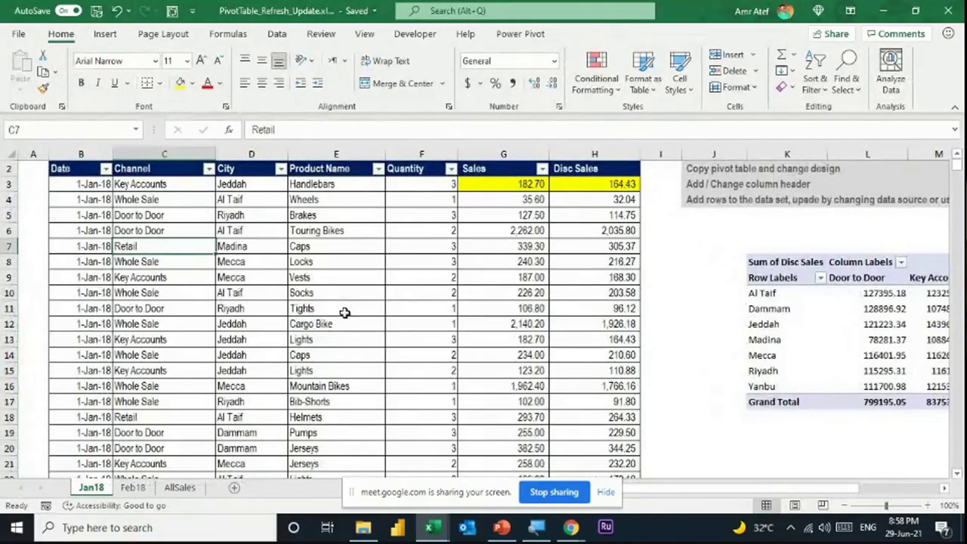
{"action": "key", "text": "ctrl+a"}
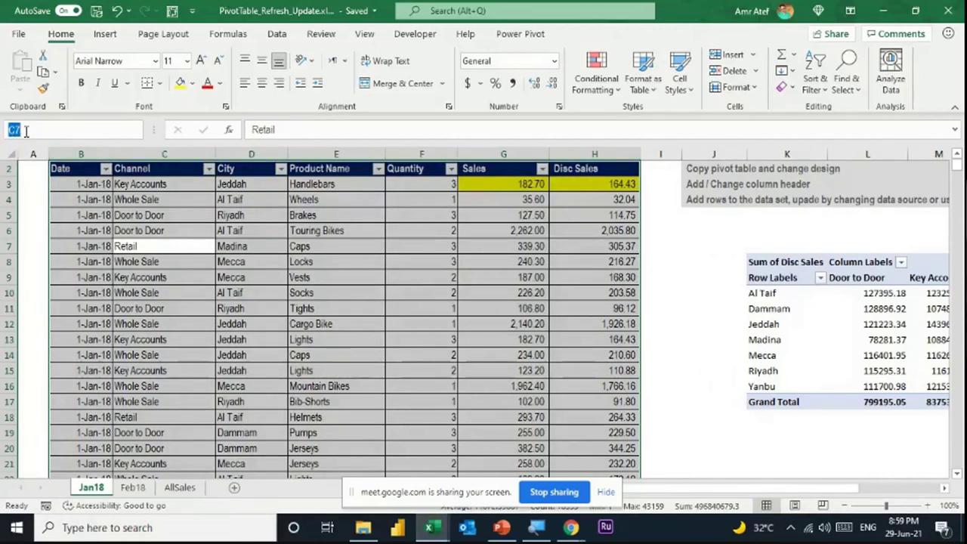
{"action": "key", "text": "Escape"}
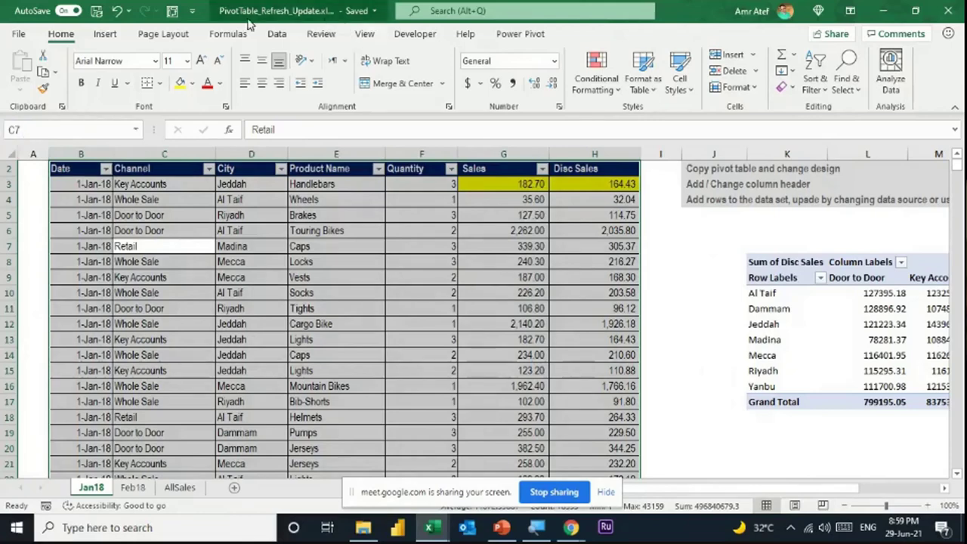
{"action": "left_click", "coordinate": [229, 34]}
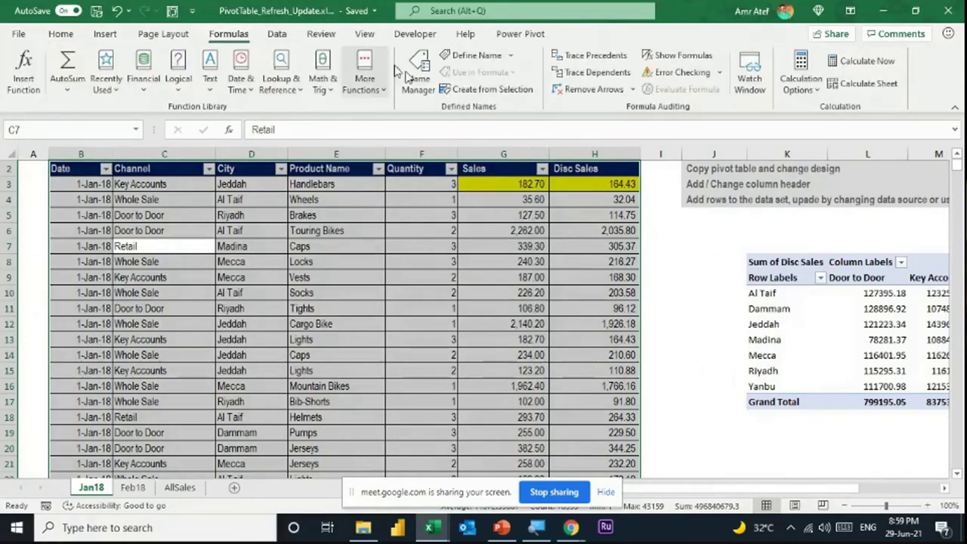
{"action": "left_click", "coordinate": [492, 61]}
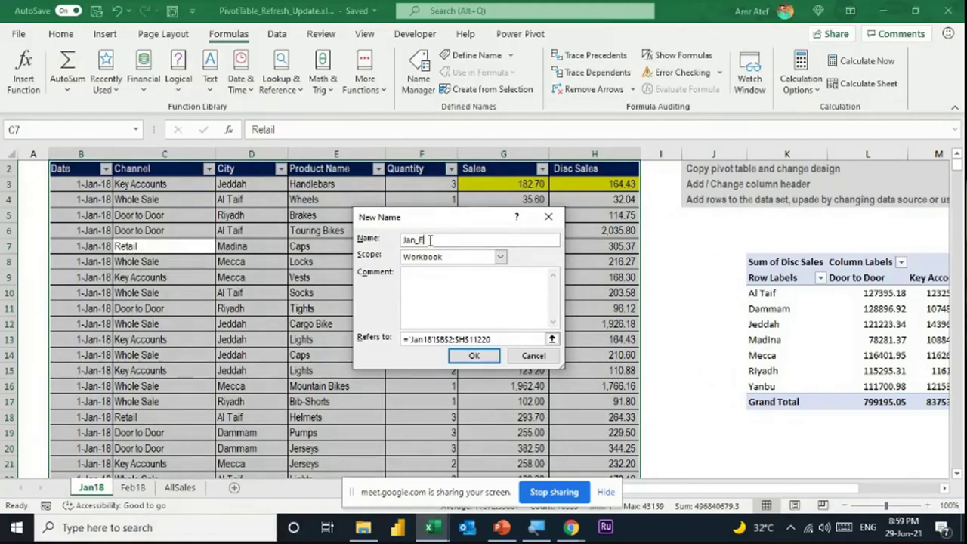
{"action": "type", "text": "eb_Sales"}
{"action": "left_click", "coordinate": [474, 357]}
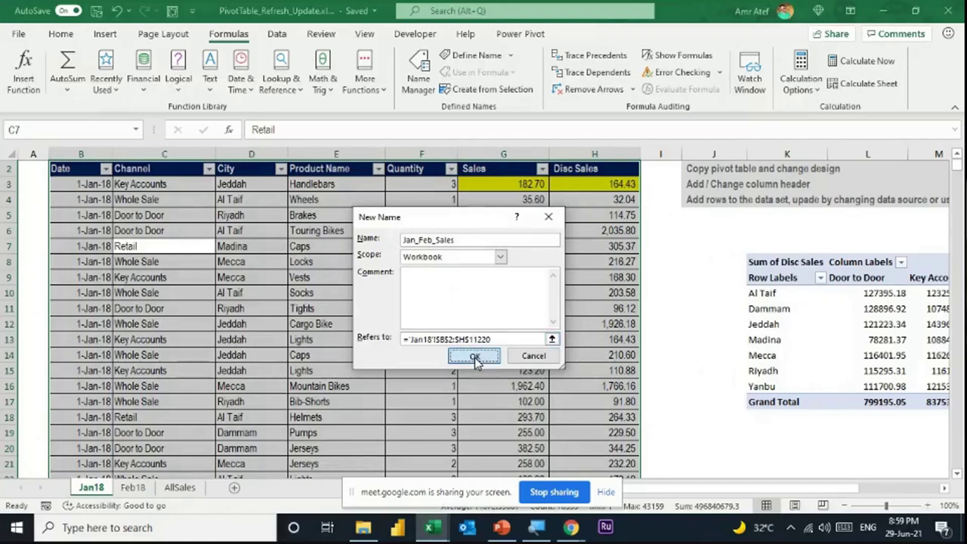
{"action": "left_click_drag", "start_coordinate": [458, 240], "coordinate": [412, 240]}
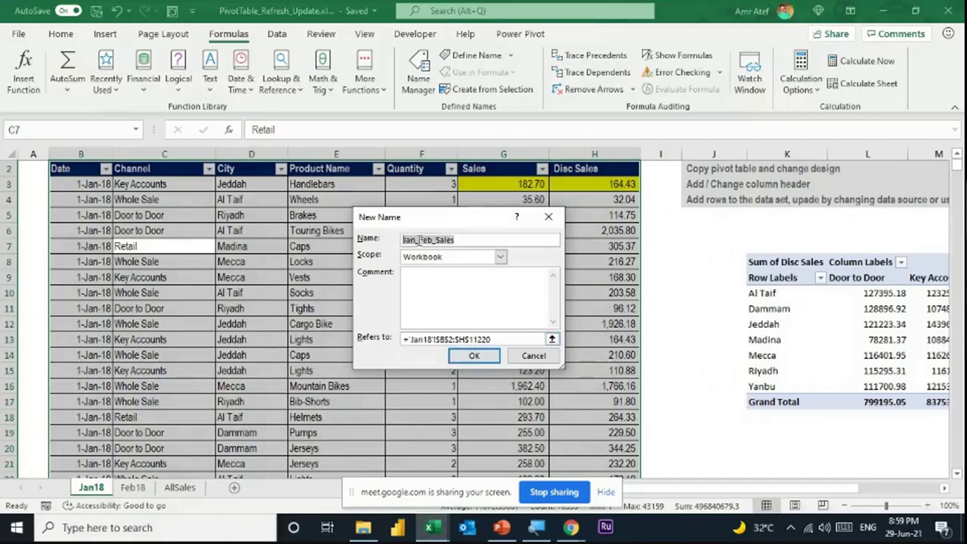
{"action": "left_click", "coordinate": [474, 356]}
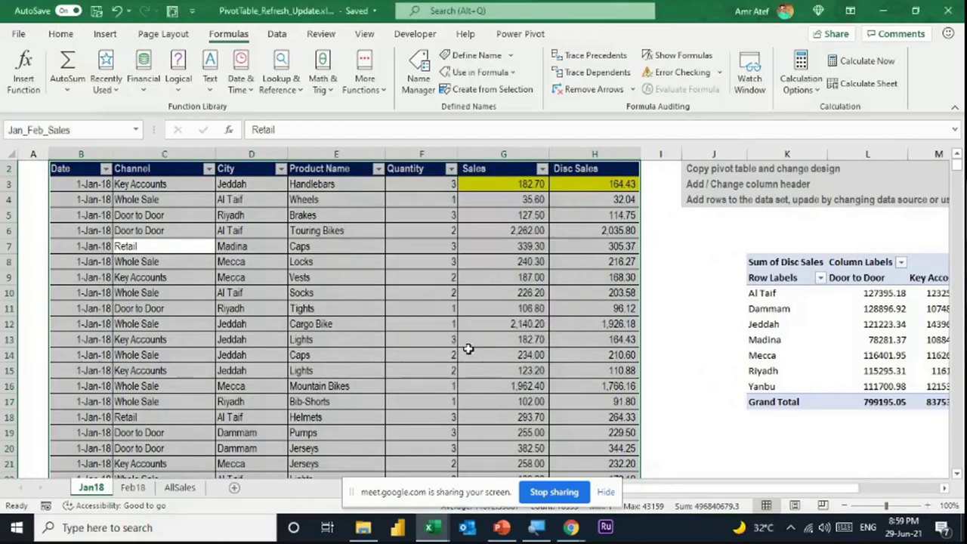
Step: Change the pivot table's data source to the named range Jan_Feb_Sales
{"action": "left_click", "coordinate": [806, 327]}
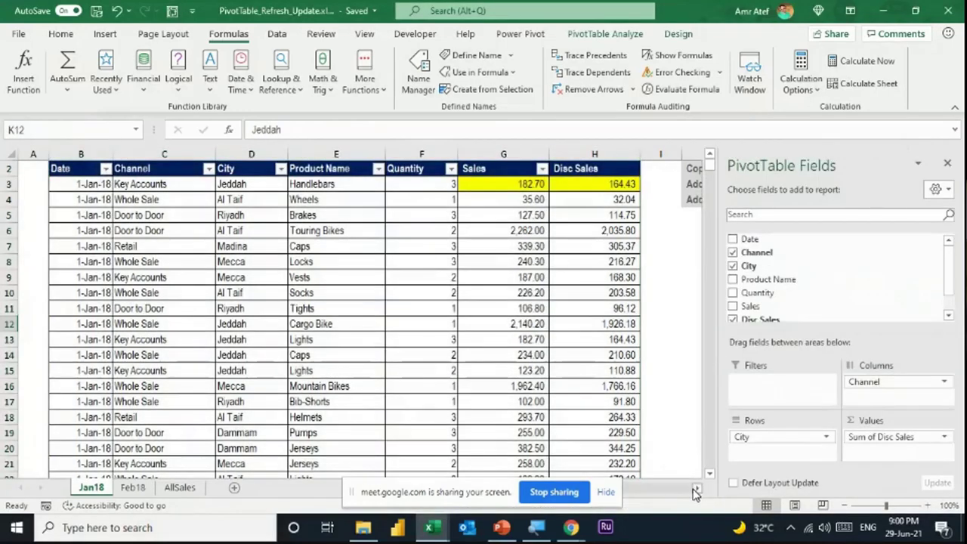
{"action": "scroll", "coordinate": [696, 492], "scroll_direction": "right", "scroll_amount": 4}
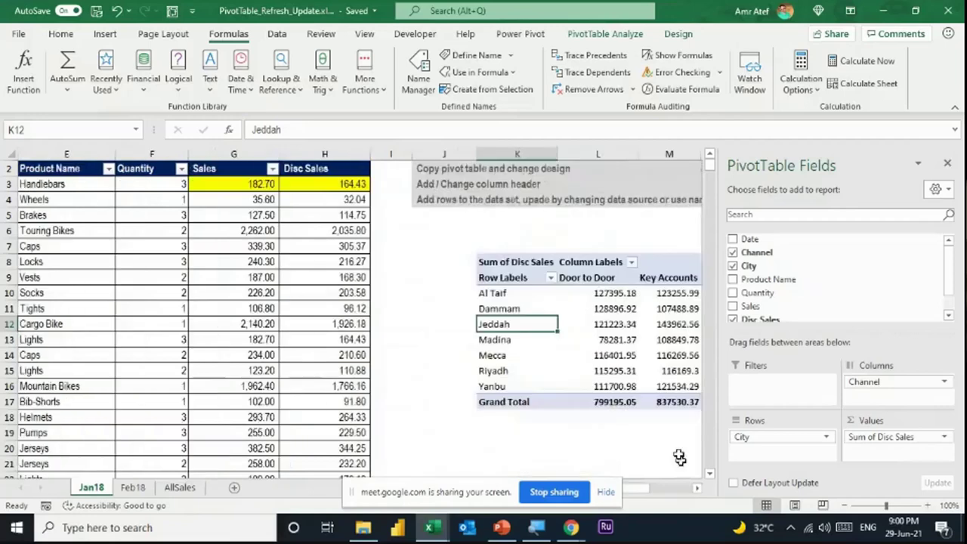
{"action": "left_click", "coordinate": [587, 36]}
{"action": "left_click", "coordinate": [487, 65]}
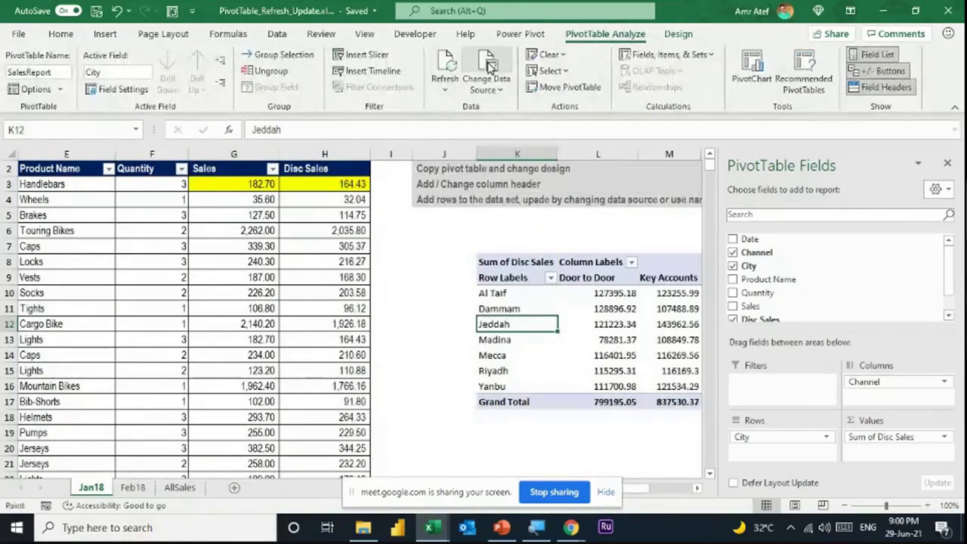
{"action": "type", "text": "Jan_Feb_Sales"}
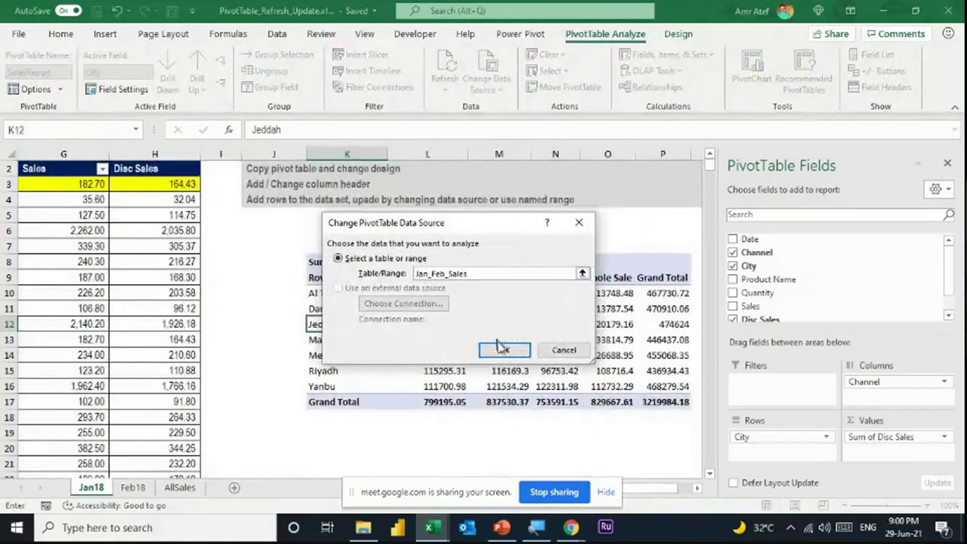
{"action": "left_click", "coordinate": [504, 351]}
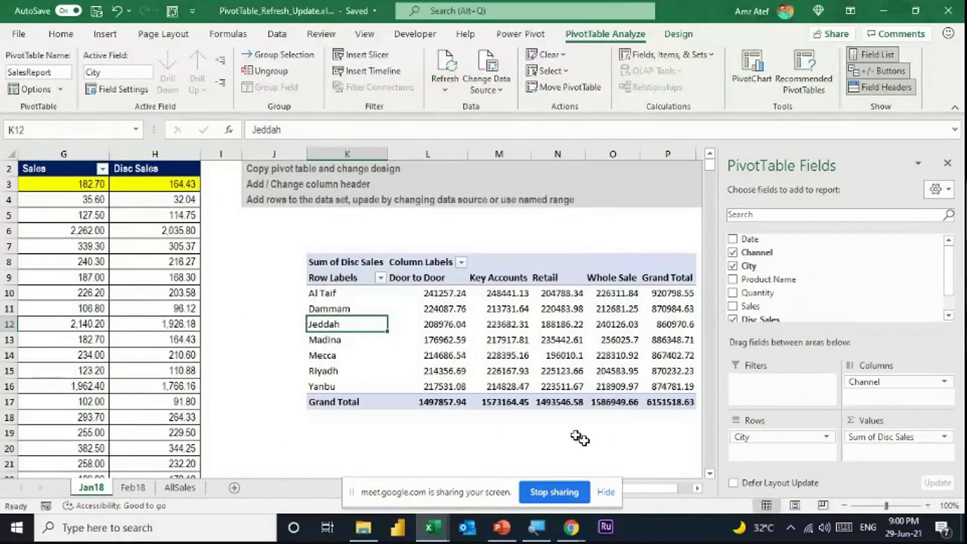
Step: Add Date as a report filter to the pivot table and filter it to 24-Feb-18
{"action": "left_click", "coordinate": [697, 488]}
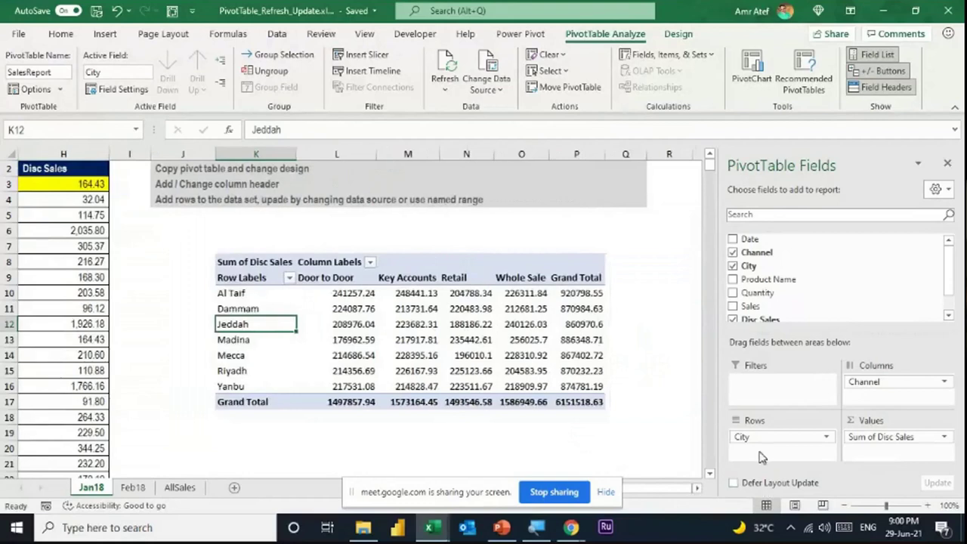
{"action": "left_click_drag", "start_coordinate": [772, 240], "coordinate": [803, 388]}
{"action": "left_click", "coordinate": [372, 230]}
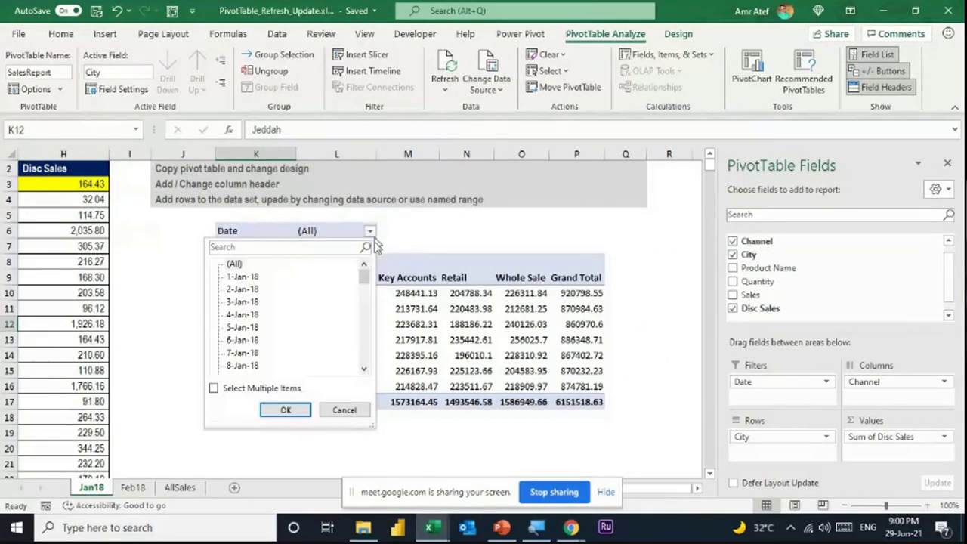
{"action": "left_click_drag", "start_coordinate": [364, 277], "coordinate": [367, 361]}
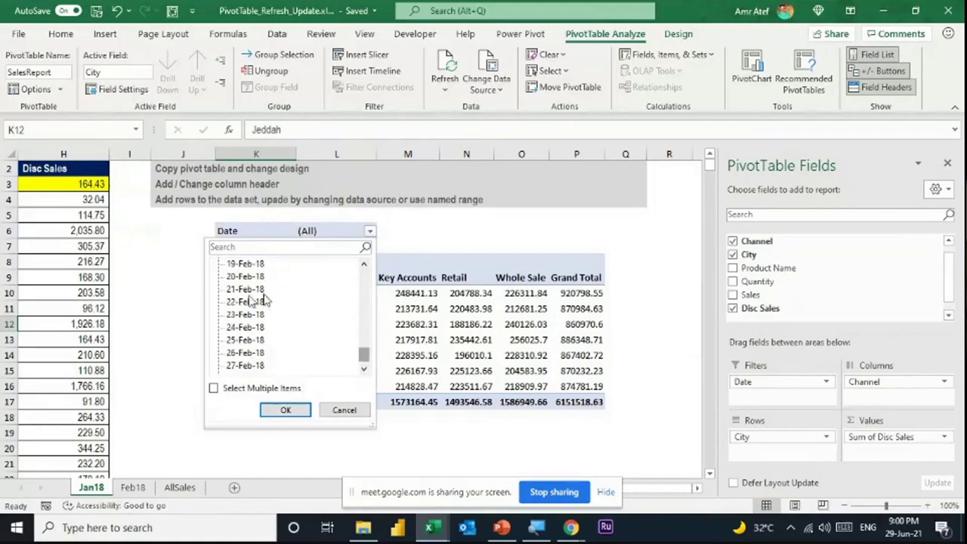
{"action": "left_click", "coordinate": [245, 327]}
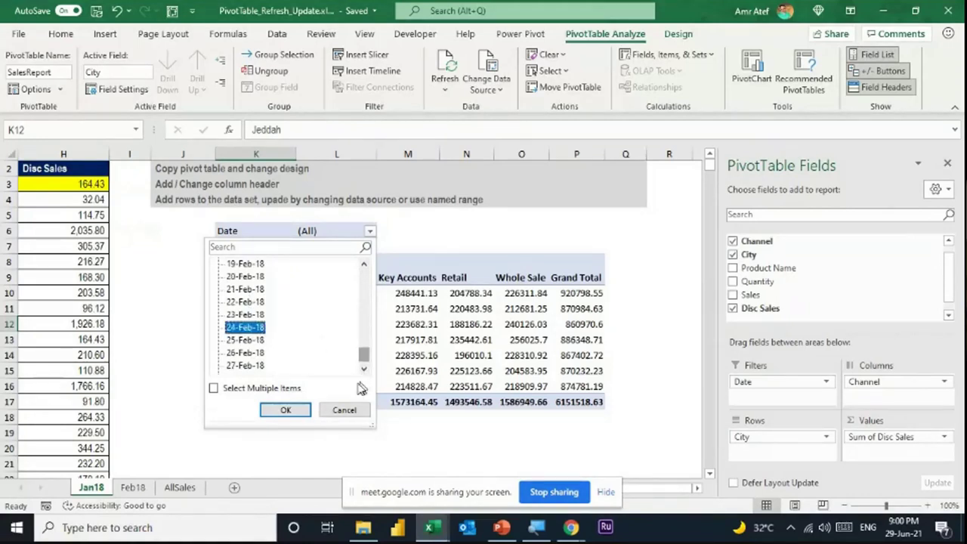
{"action": "left_click", "coordinate": [286, 409]}
{"action": "mouse_move", "coordinate": [418, 326]}
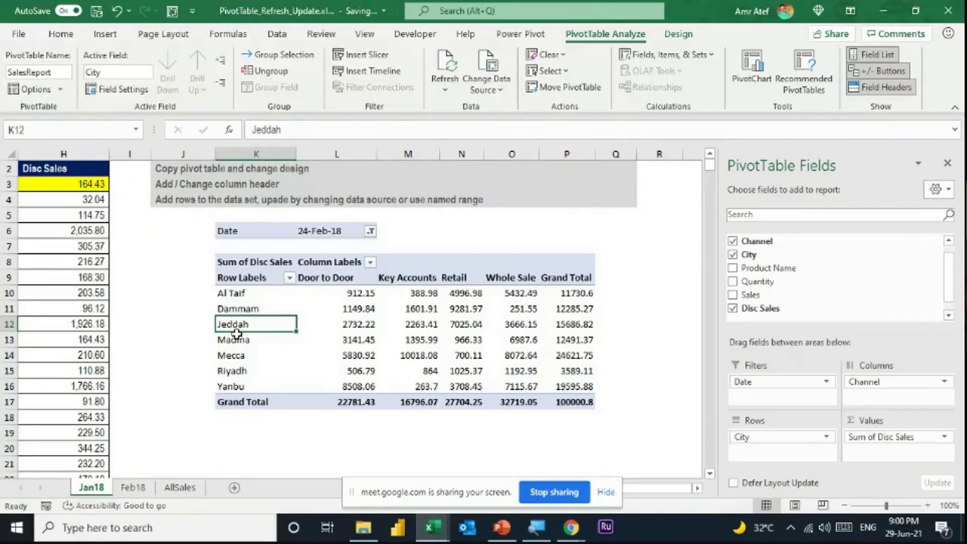
Step: Review which data source the filtered pivot table uses, without changing it
{"action": "left_click", "coordinate": [489, 65]}
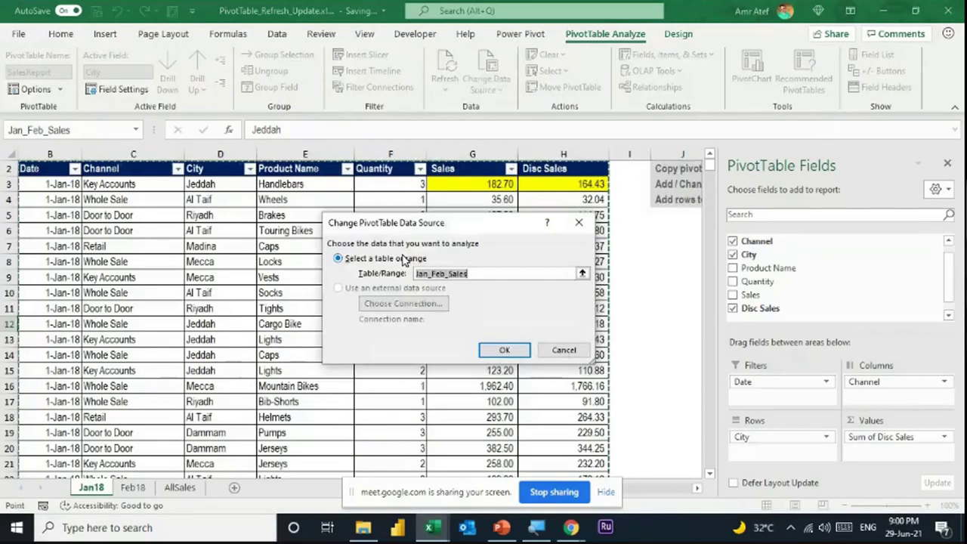
{"action": "left_click", "coordinate": [564, 350]}
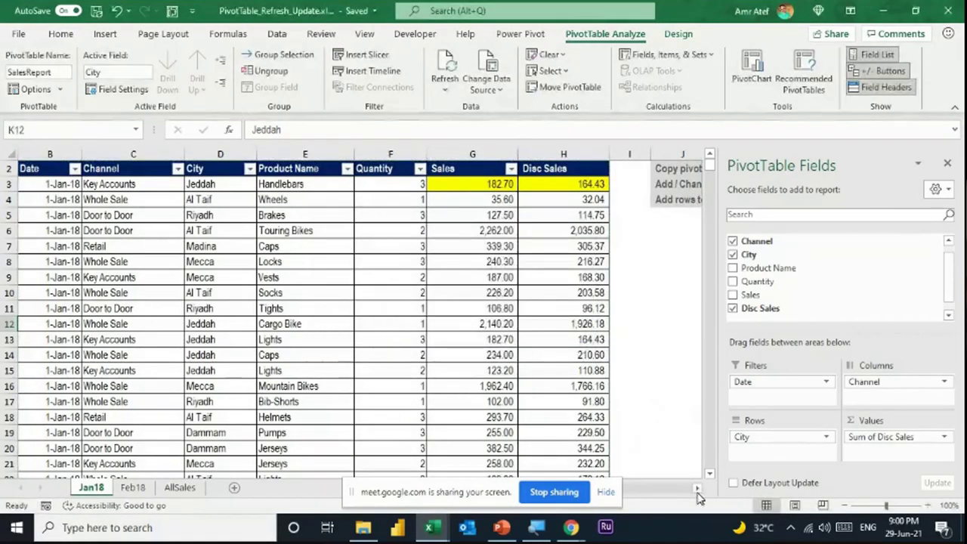
{"action": "scroll", "coordinate": [698, 492], "scroll_direction": "right", "scroll_amount": 5}
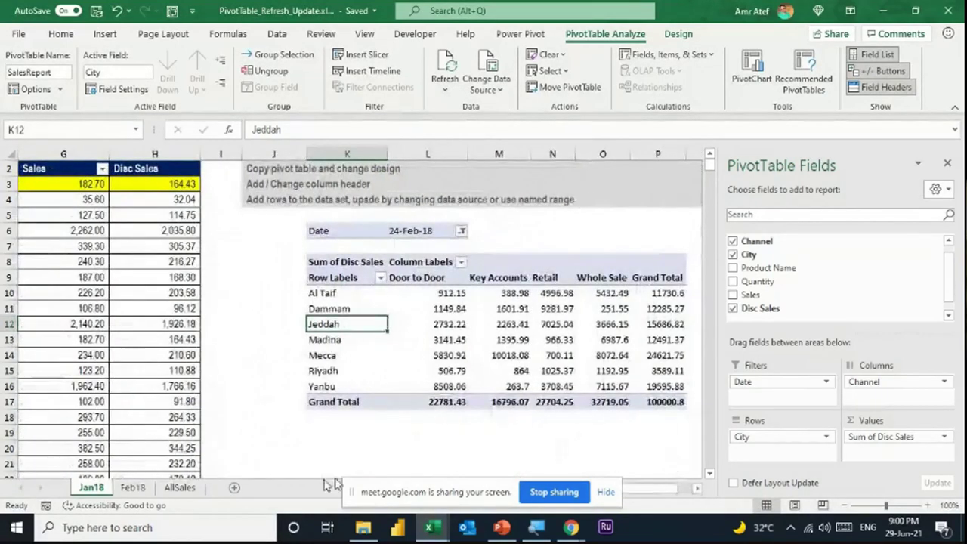
Step: Delete the Dic Revenue column (column G) from the data on the AllSales sheet
{"action": "left_click", "coordinate": [181, 488]}
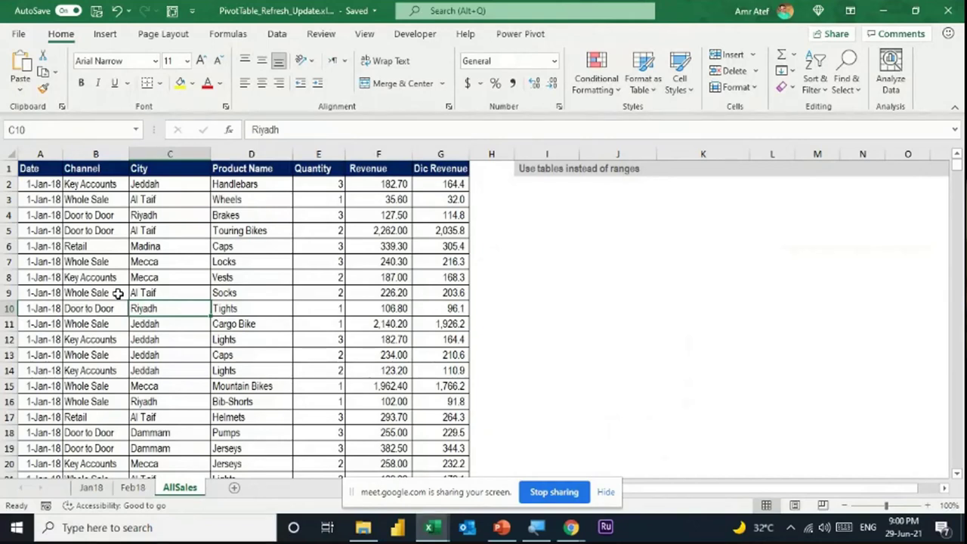
{"action": "left_click", "coordinate": [441, 153]}
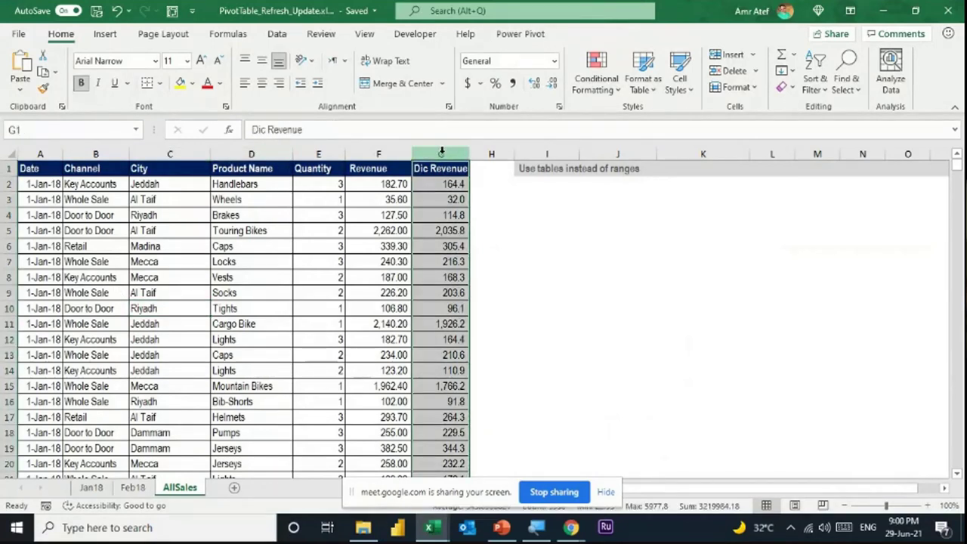
{"action": "type", "text": "="}
{"action": "key", "text": "Escape"}
{"action": "key", "text": "ctrl+minus"}
{"action": "left_click", "coordinate": [103, 230]}
{"action": "left_click", "coordinate": [168, 295]}
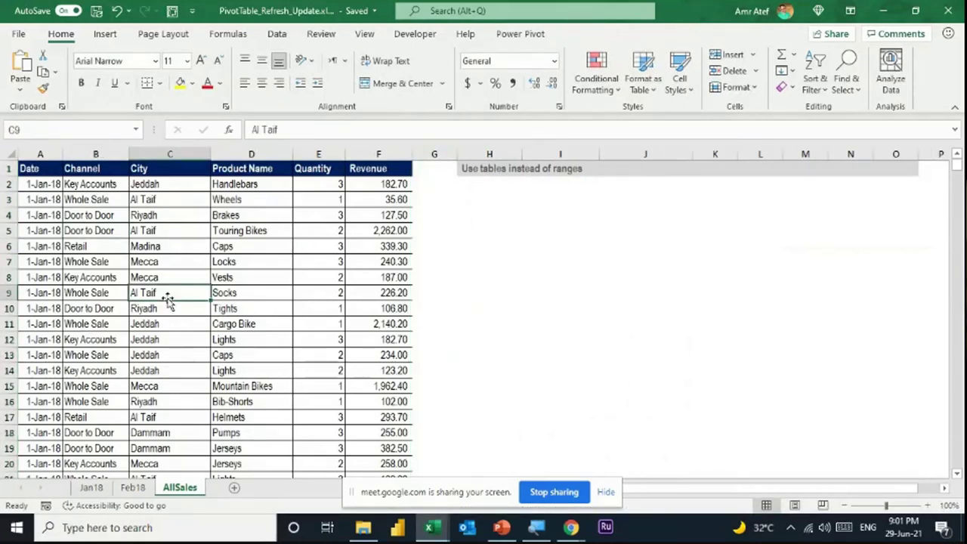
Step: Convert the AllSales data $A$1:$F$5930 into a table with headers and name the table AllSales
{"action": "key", "text": "ctrl+t"}
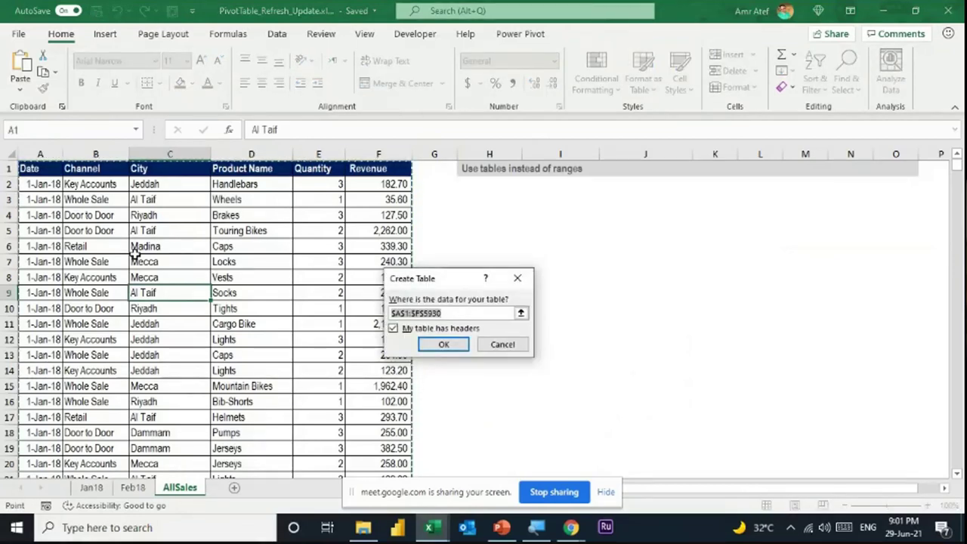
{"action": "left_click", "coordinate": [456, 344]}
{"action": "left_click", "coordinate": [38, 73]}
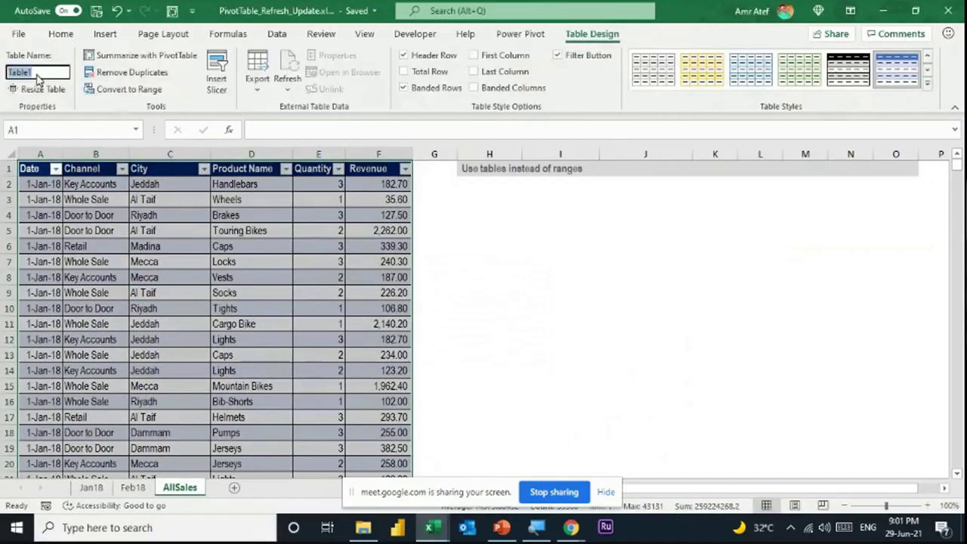
{"action": "type", "text": "AllS"}
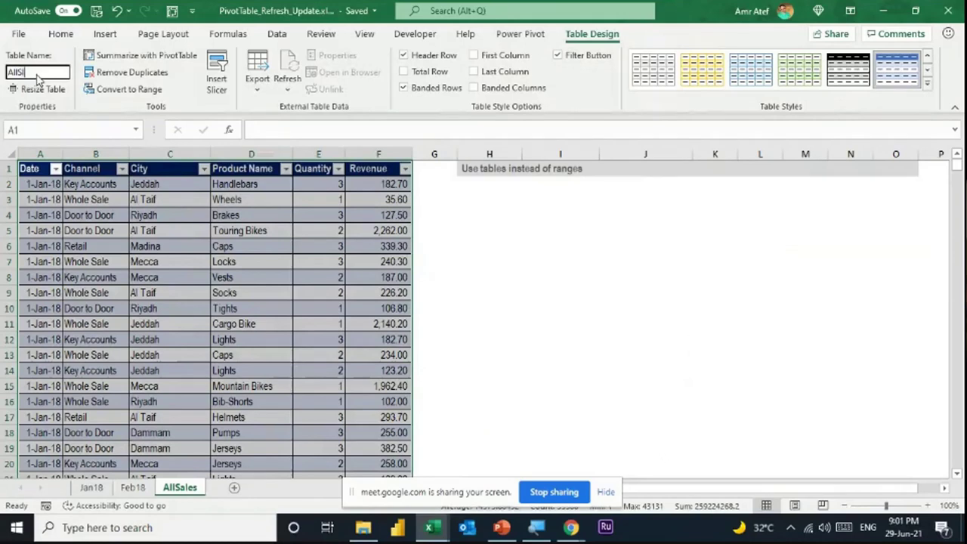
{"action": "type", "text": "ales"}
{"action": "key", "text": "Return"}
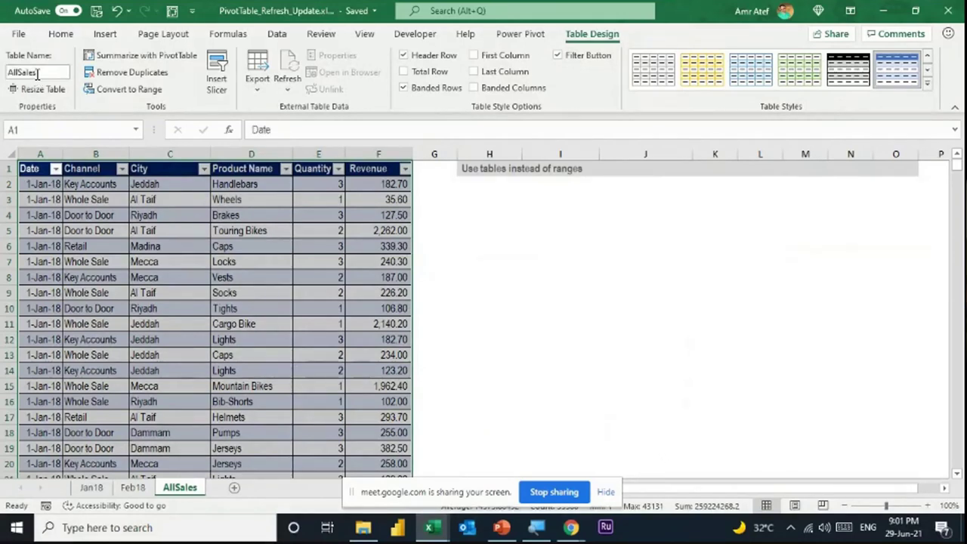
Step: Create a pivot table from the AllSales table, placed on the existing AllSales sheet at cell I5
{"action": "left_click", "coordinate": [250, 262]}
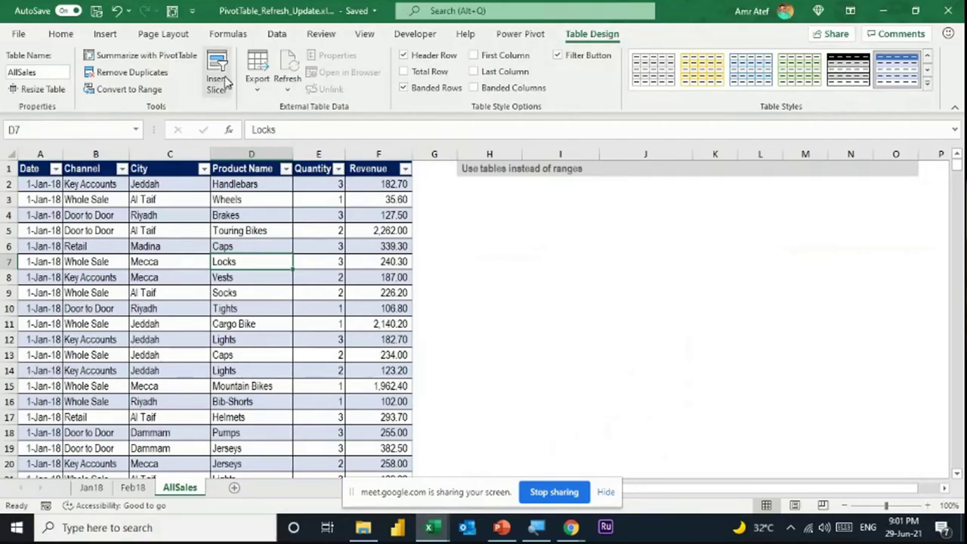
{"action": "left_click", "coordinate": [135, 60]}
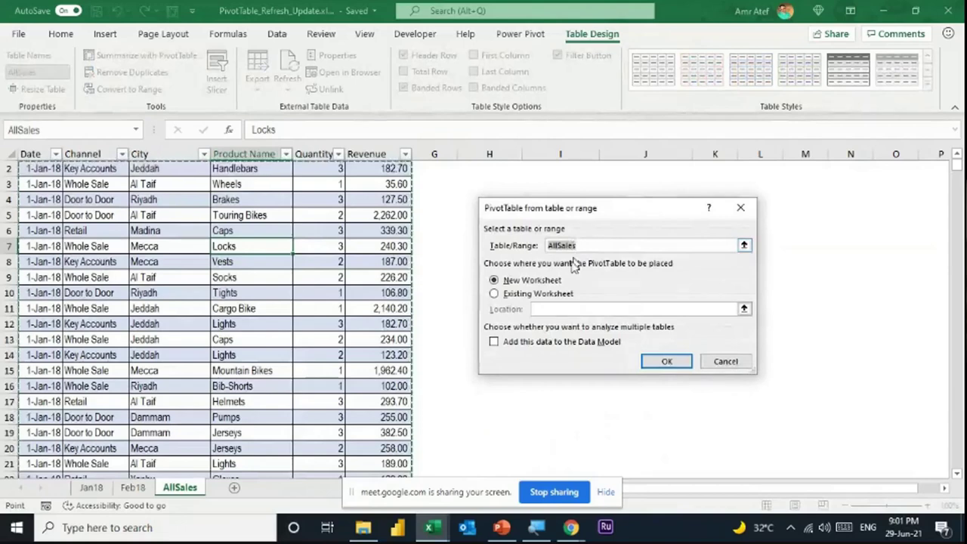
{"action": "left_click", "coordinate": [531, 294]}
{"action": "scroll", "coordinate": [754, 210], "scroll_direction": "up", "scroll_amount": 1}
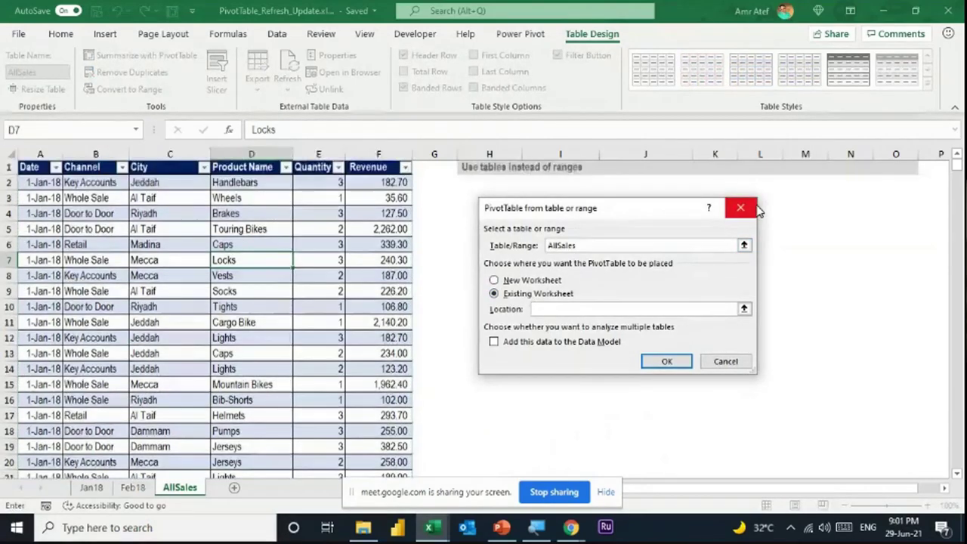
{"action": "left_click_drag", "start_coordinate": [584, 195], "coordinate": [693, 251]}
{"action": "left_click", "coordinate": [560, 199]}
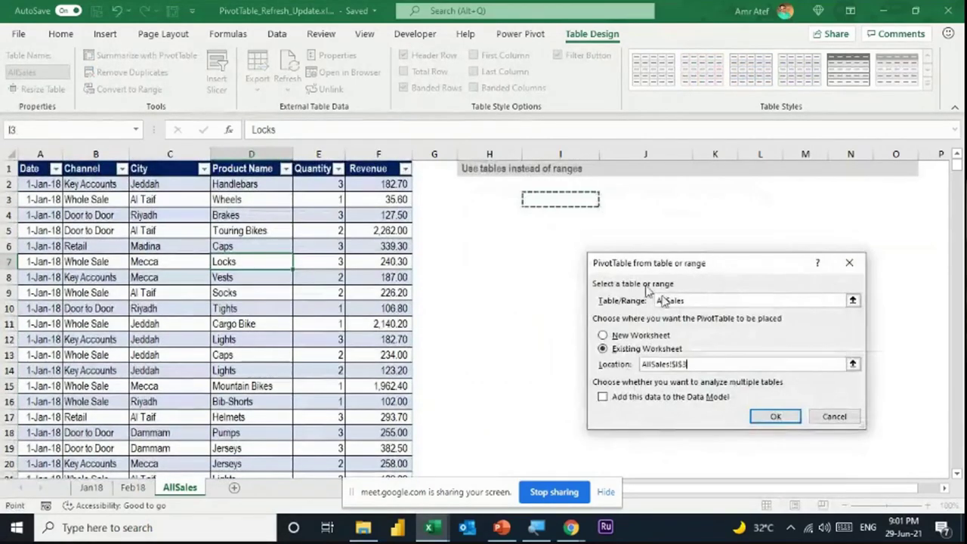
{"action": "key", "text": "Down"}
{"action": "key", "text": "Down"}
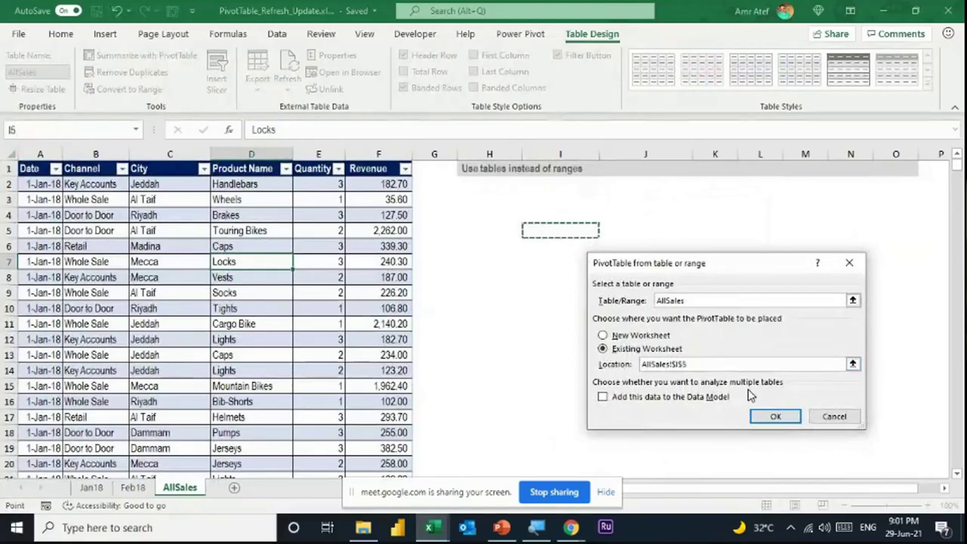
{"action": "left_click", "coordinate": [770, 418]}
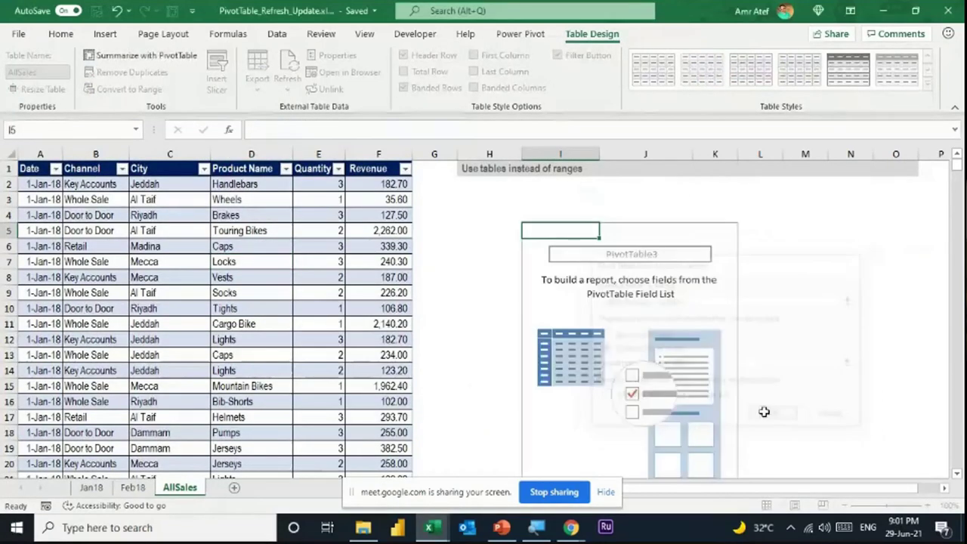
Step: Name the new pivot table NewSalesReport
{"action": "left_click", "coordinate": [55, 72]}
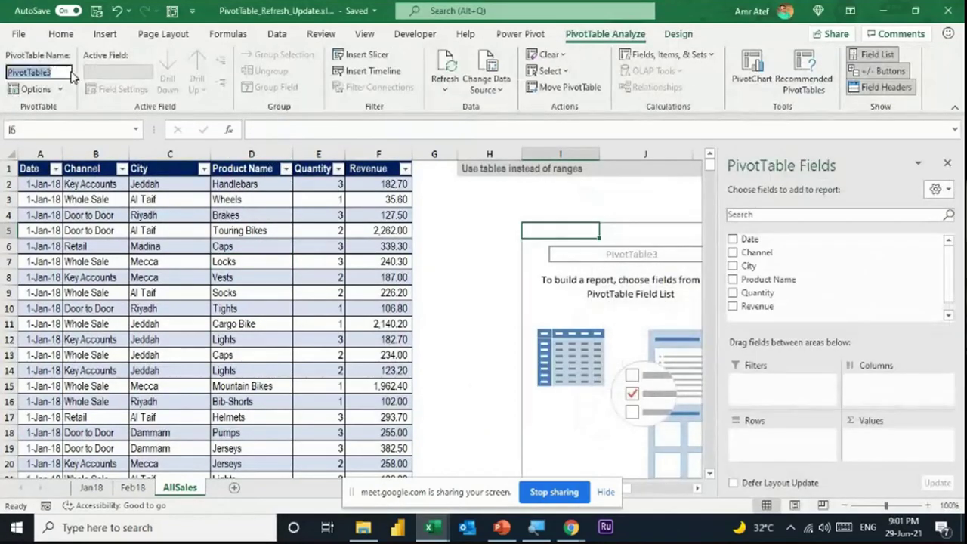
{"action": "type", "text": "NE"}
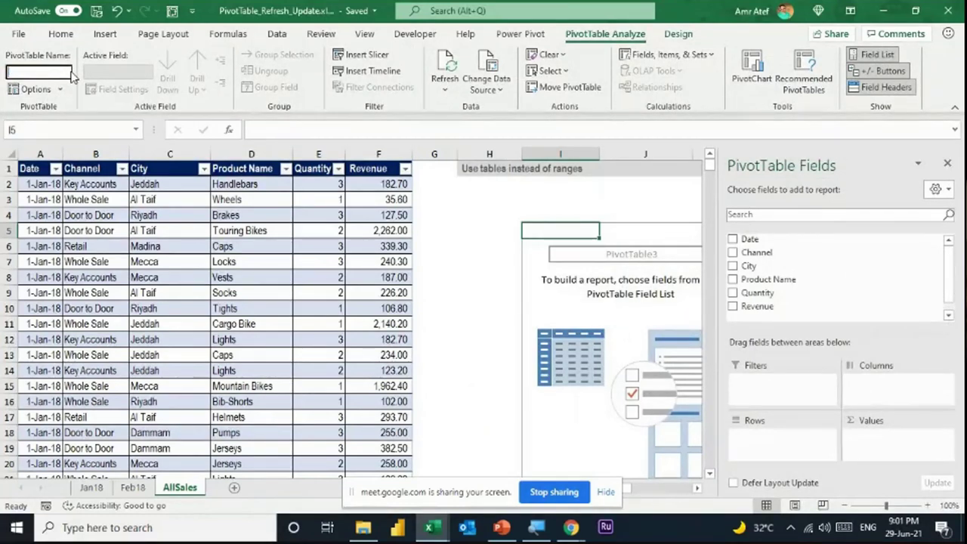
{"action": "type", "text": "NewSalesReport"}
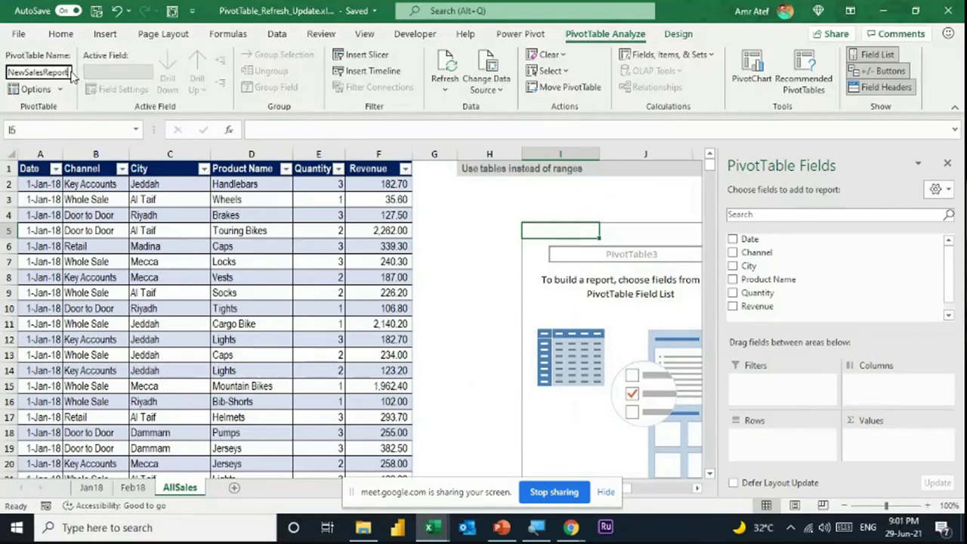
{"action": "key", "text": "Return"}
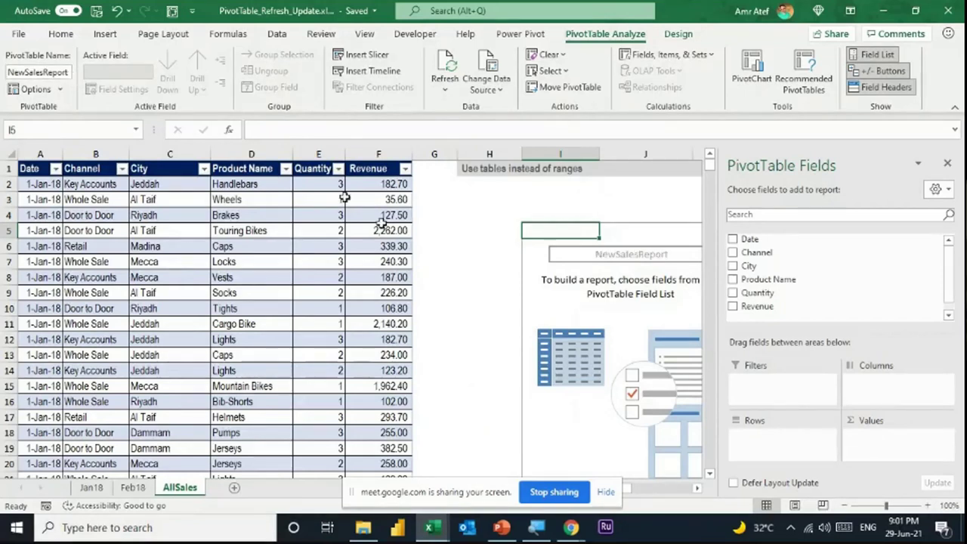
Step: Lay out the new pivot table with Channel as rows, City as columns and Revenue as summed values
{"action": "left_click", "coordinate": [696, 489]}
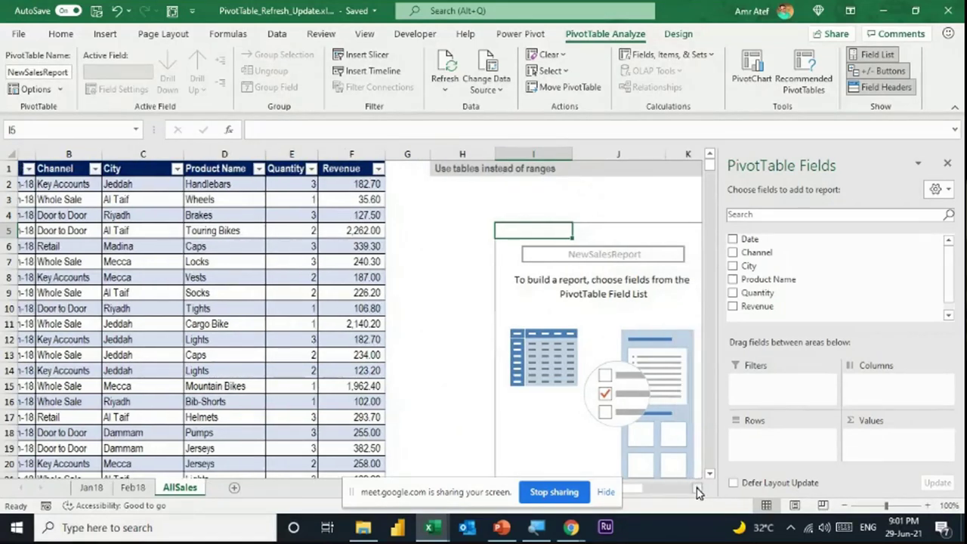
{"action": "left_click", "coordinate": [696, 489]}
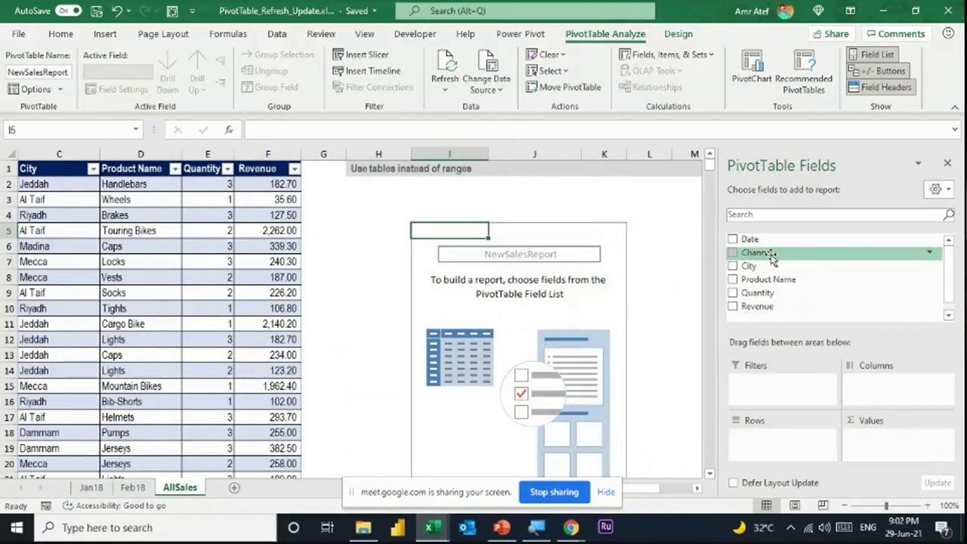
{"action": "left_click_drag", "start_coordinate": [767, 252], "coordinate": [791, 446]}
{"action": "left_click_drag", "start_coordinate": [736, 266], "coordinate": [877, 385]}
{"action": "left_click_drag", "start_coordinate": [760, 306], "coordinate": [880, 434]}
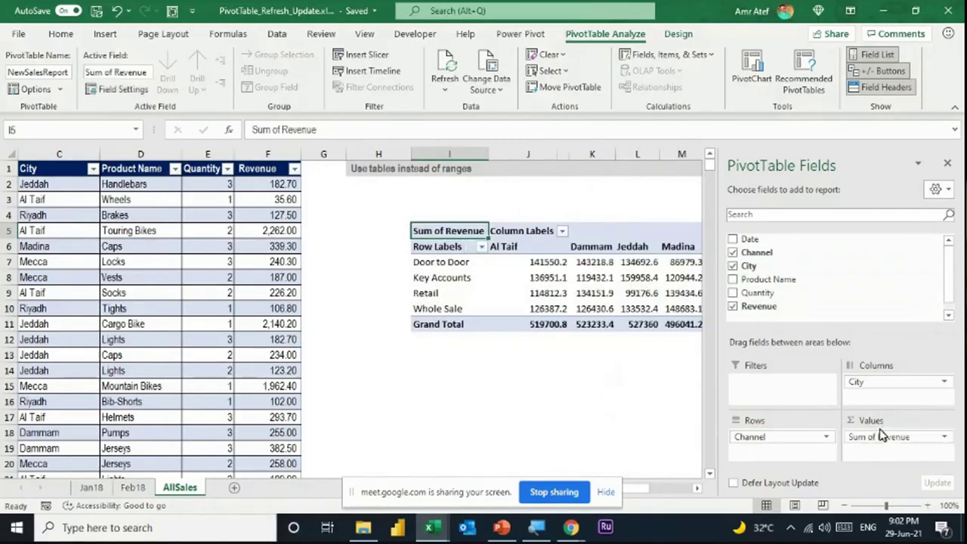
Step: Format the pivot table's Revenue values as Currency with the $ symbol and 0 decimal places
{"action": "right_click", "coordinate": [556, 263]}
{"action": "left_click", "coordinate": [588, 62]}
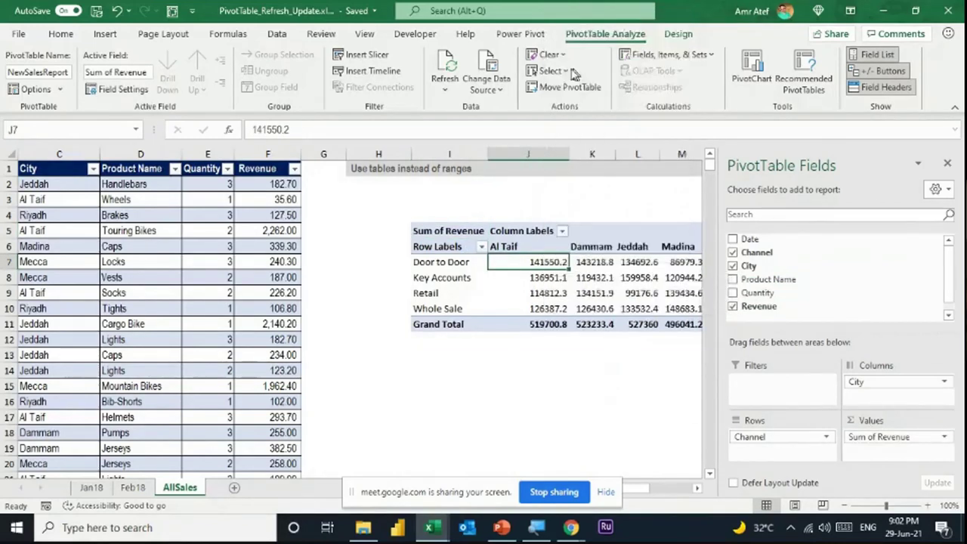
{"action": "left_click", "coordinate": [596, 99]}
{"action": "left_click", "coordinate": [597, 100]}
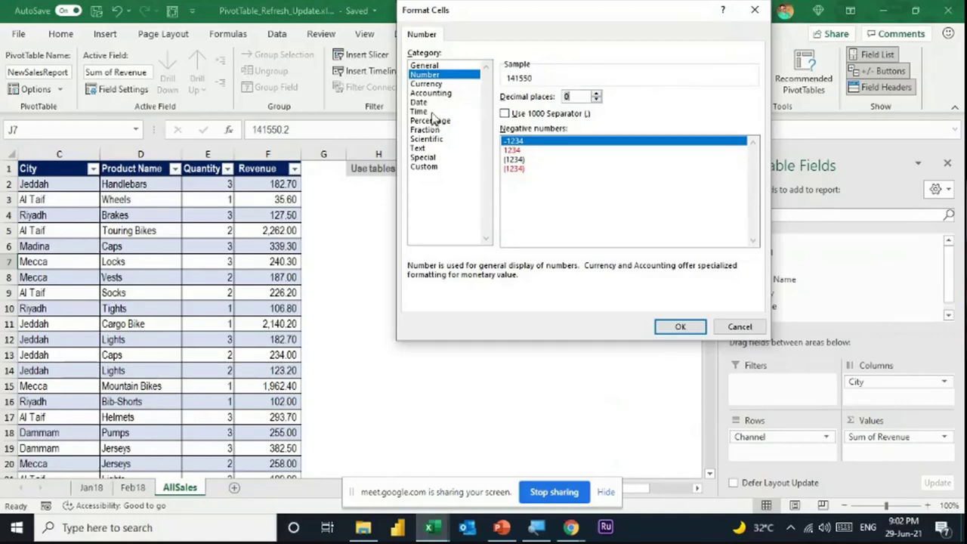
{"action": "left_click", "coordinate": [436, 84]}
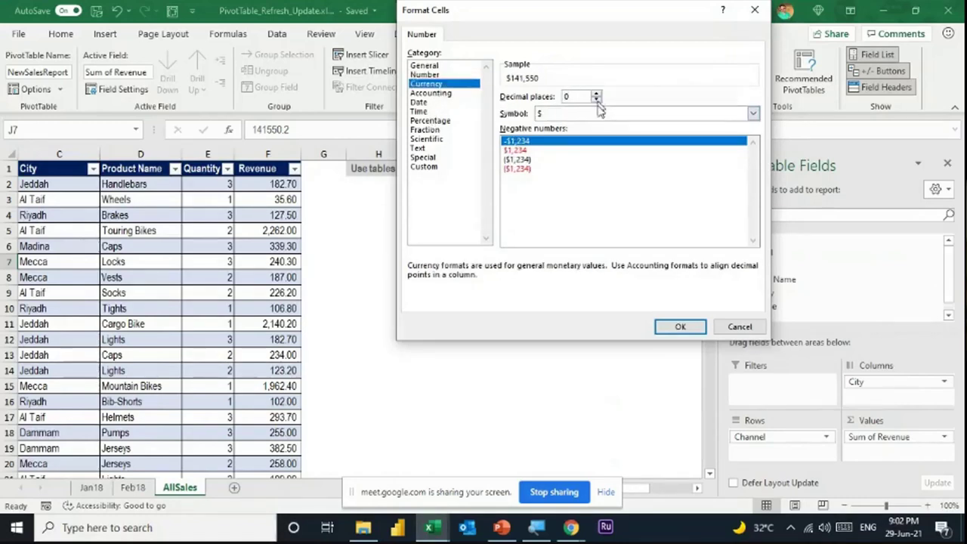
{"action": "left_click", "coordinate": [680, 325]}
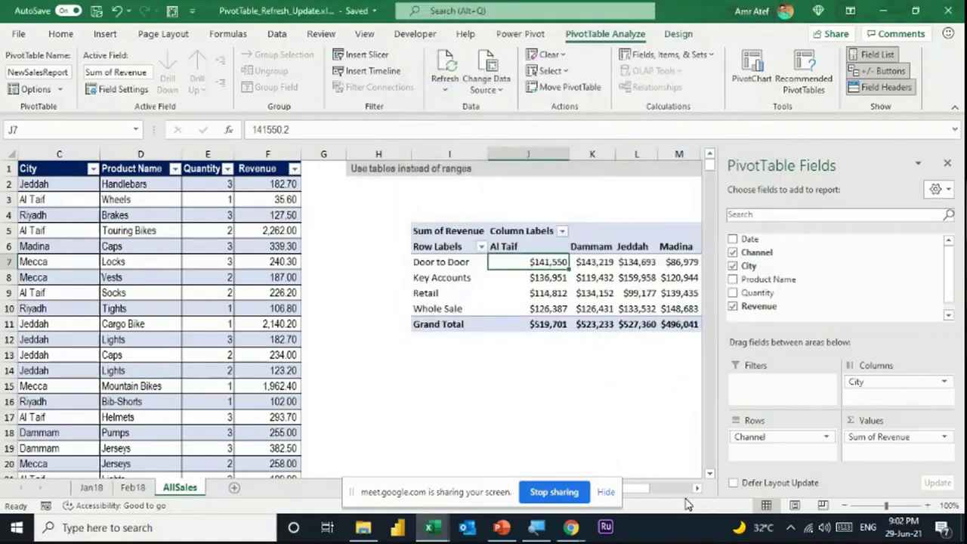
Step: Insert a blank column before column H on the AllSales sheet and select cell G1 beside the Revenue header
{"action": "left_click", "coordinate": [695, 490]}
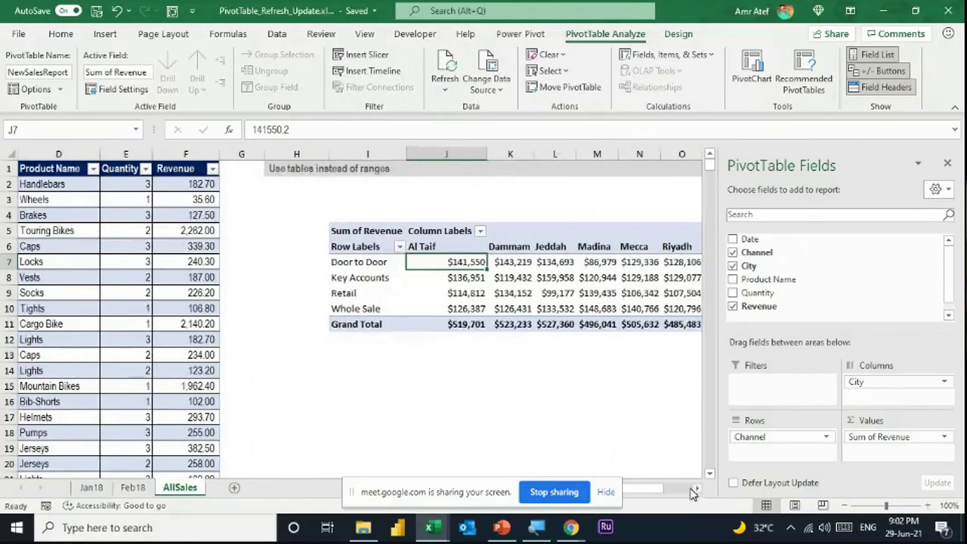
{"action": "left_click", "coordinate": [277, 152]}
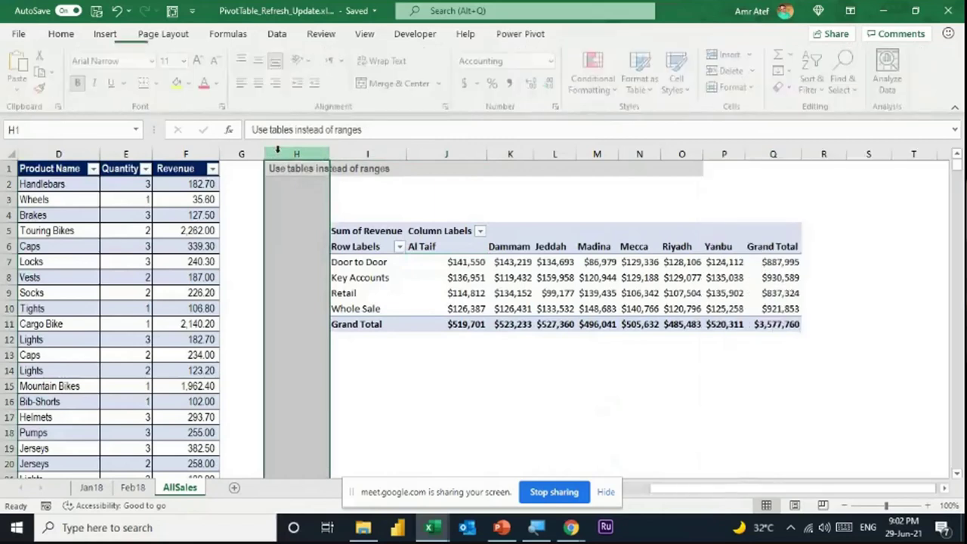
{"action": "right_click", "coordinate": [277, 153]}
{"action": "left_click", "coordinate": [325, 274]}
{"action": "left_click", "coordinate": [238, 168]}
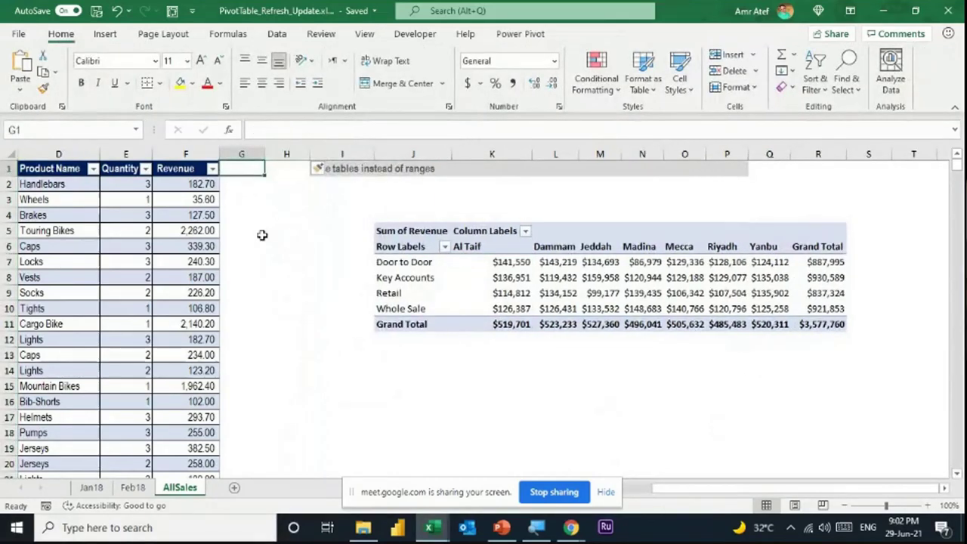
Step: Add a Disc Rev column to the sales table beside Revenue, calculating Revenue times 0.9 in every row
{"action": "type", "text": "Disc"}
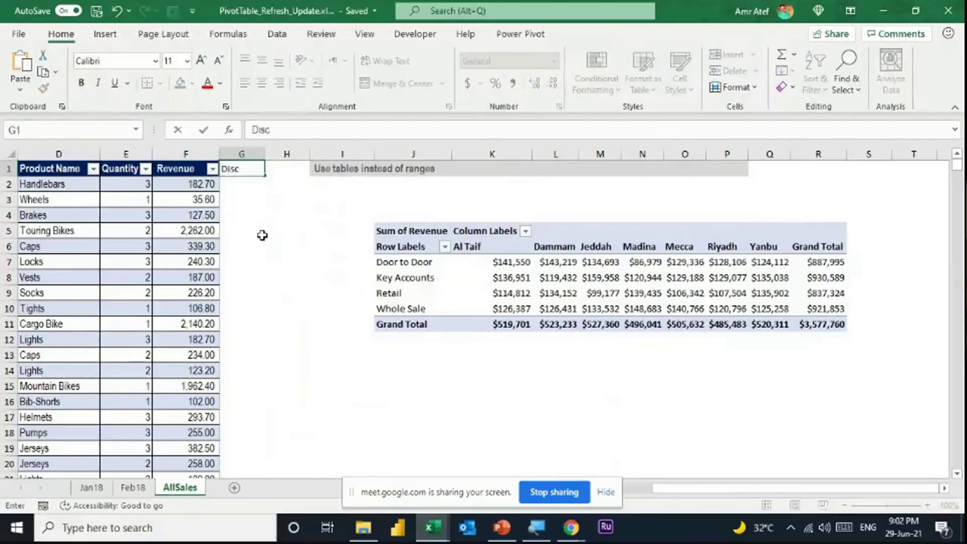
{"action": "type", "text": " Re"}
{"action": "key", "text": "Return"}
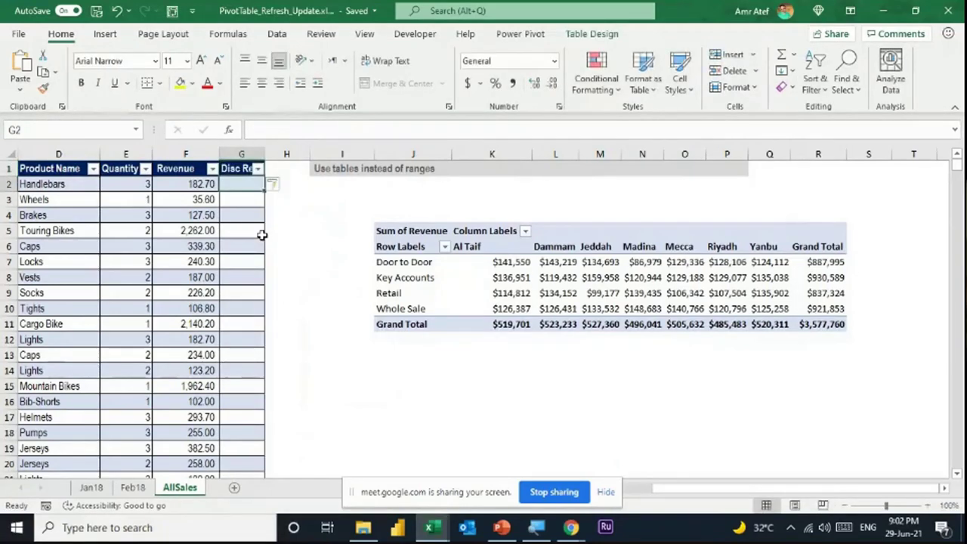
{"action": "type", "text": "="}
{"action": "key", "text": "Left"}
{"action": "type", "text": "*0.9"}
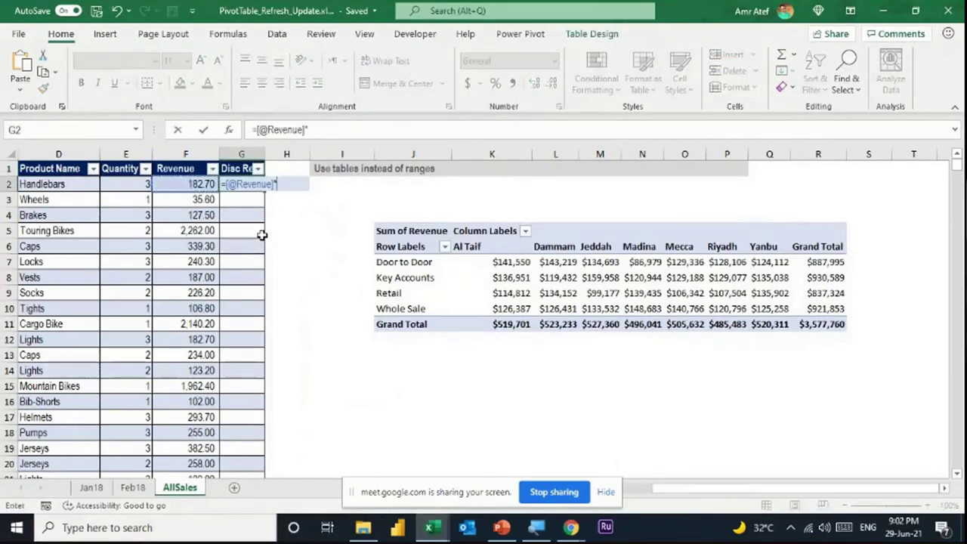
{"action": "key", "text": "Return"}
{"action": "left_click", "coordinate": [275, 201]}
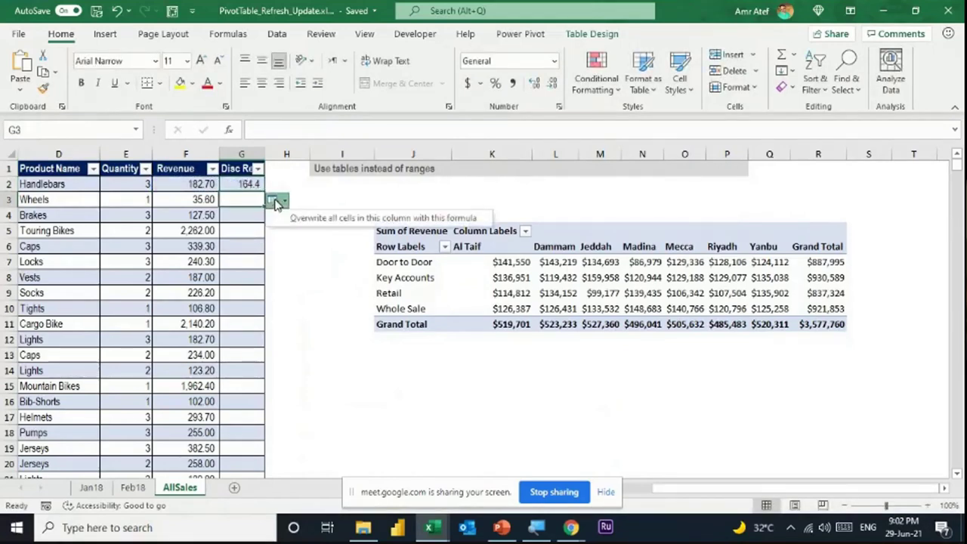
{"action": "left_click", "coordinate": [295, 215]}
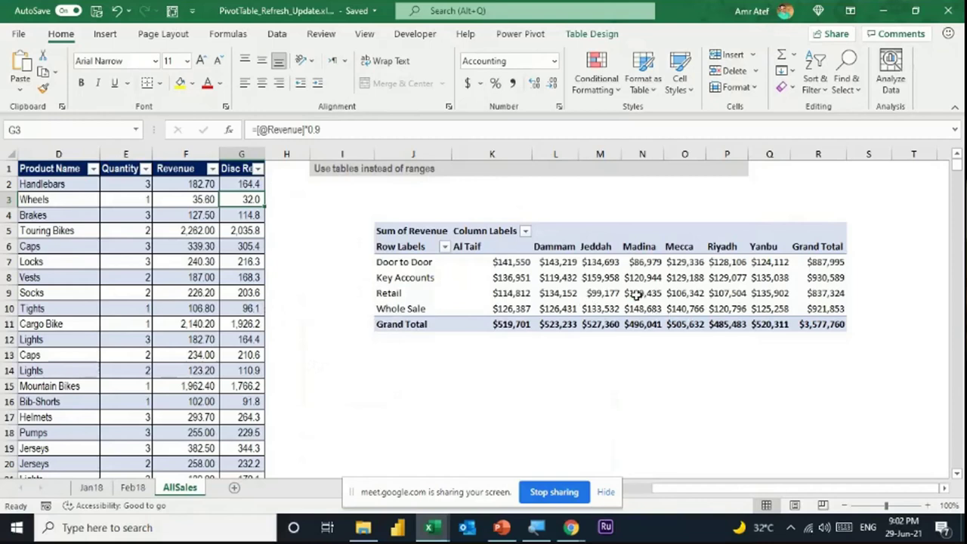
Step: Refresh the channel-by-city pivot table so it picks up the table's new column
{"action": "left_click", "coordinate": [607, 272]}
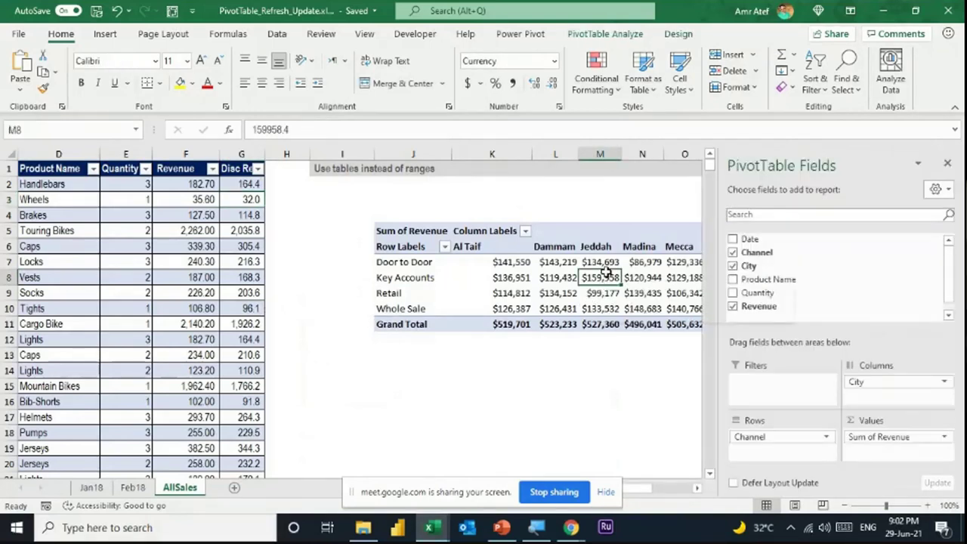
{"action": "right_click", "coordinate": [609, 275]}
{"action": "left_click", "coordinate": [647, 94]}
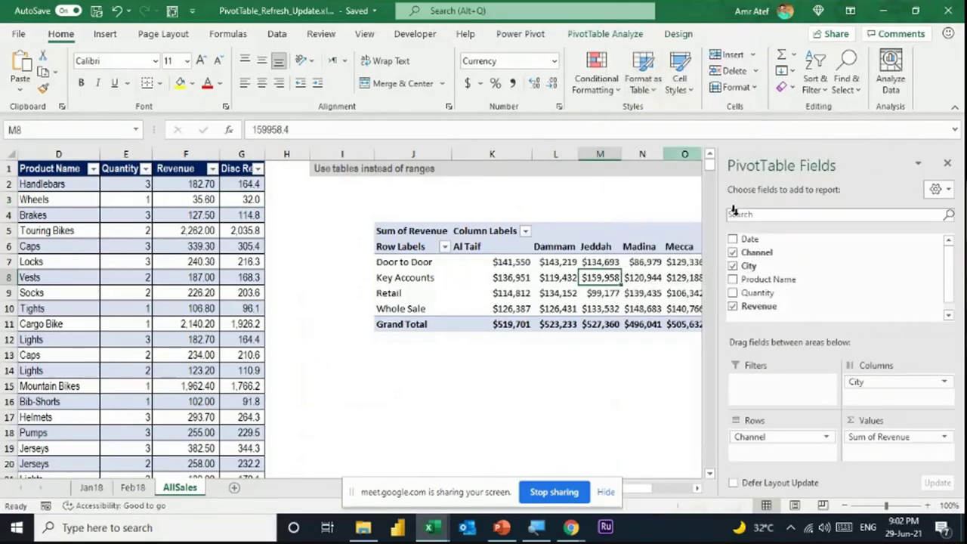
Step: Remove City from the pivot table's columns and add Disc Rev as a second summed value
{"action": "scroll", "coordinate": [793, 283], "scroll_direction": "down", "scroll_amount": 1}
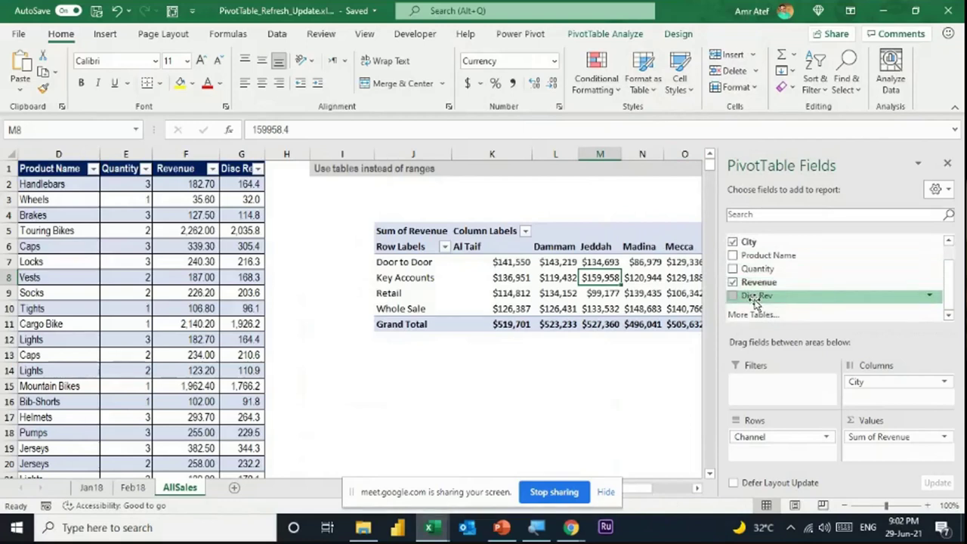
{"action": "left_click_drag", "start_coordinate": [756, 301], "coordinate": [813, 300]}
{"action": "left_click_drag", "start_coordinate": [872, 384], "coordinate": [657, 389]}
{"action": "left_click_drag", "start_coordinate": [767, 299], "coordinate": [890, 447]}
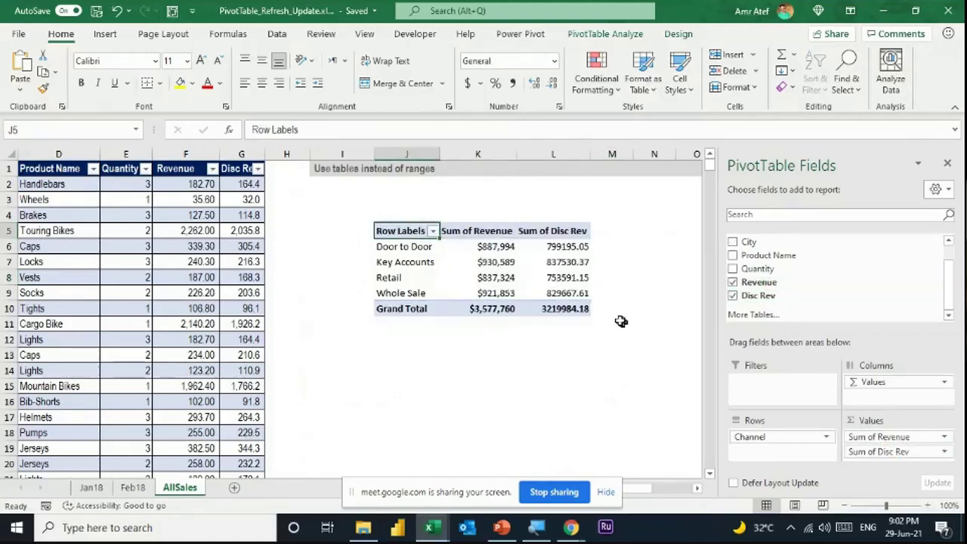
Step: Apply the Currency number format to the pivot table's Sum of Disc Rev values
{"action": "right_click", "coordinate": [572, 251]}
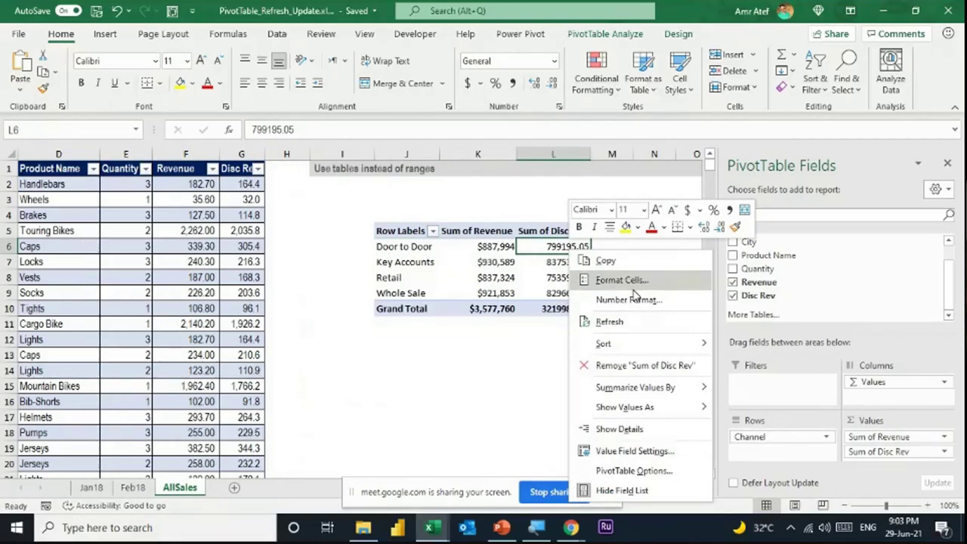
{"action": "left_click", "coordinate": [637, 300]}
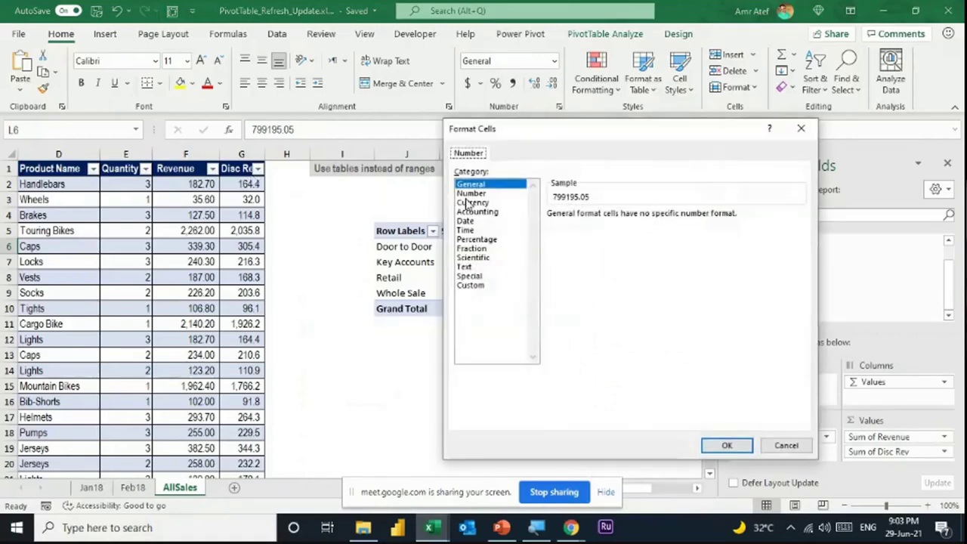
{"action": "left_click", "coordinate": [470, 193]}
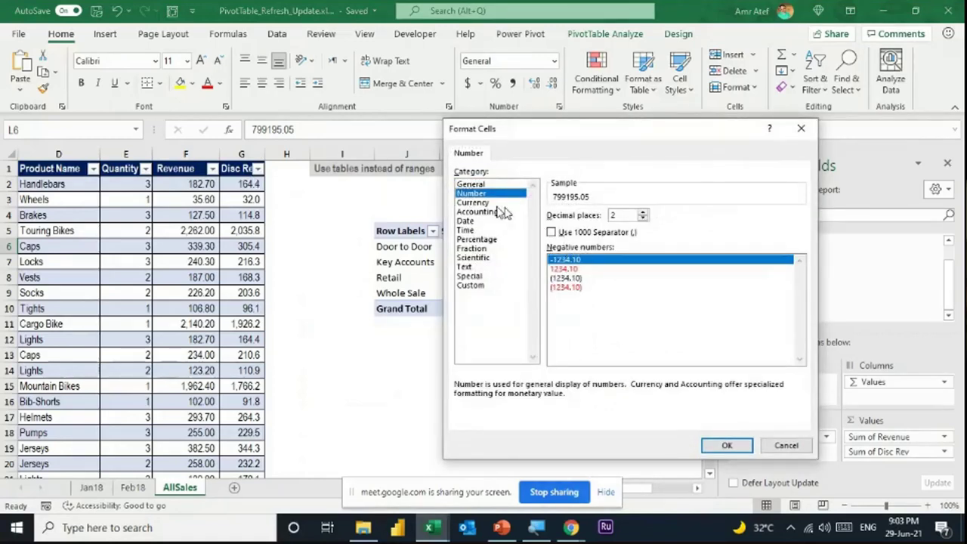
{"action": "left_click", "coordinate": [473, 202]}
{"action": "left_click", "coordinate": [726, 445]}
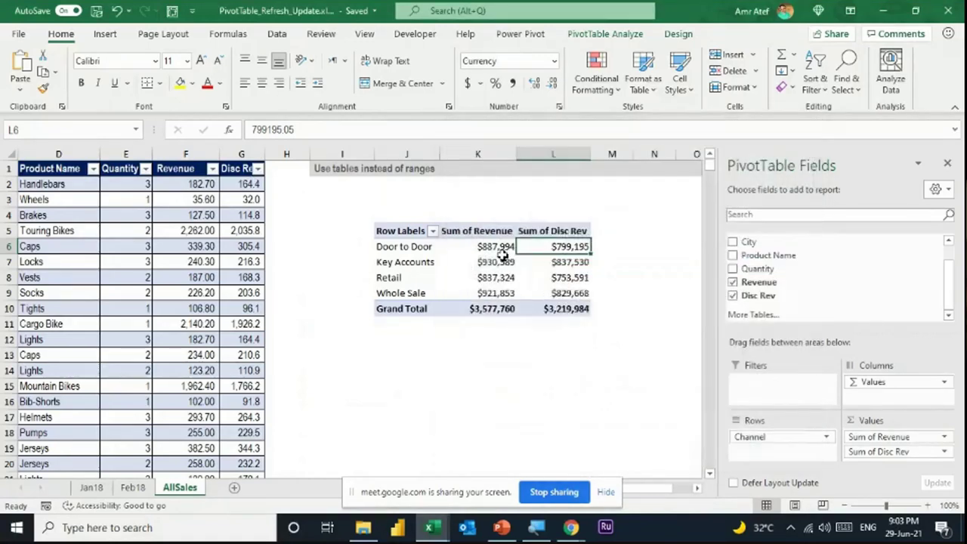
Step: Copy the February data rows from the Feb18 sheet and append them below the AllSales table, starting at cell A5931
{"action": "left_click", "coordinate": [132, 489]}
{"action": "key", "text": "ctrl+c"}
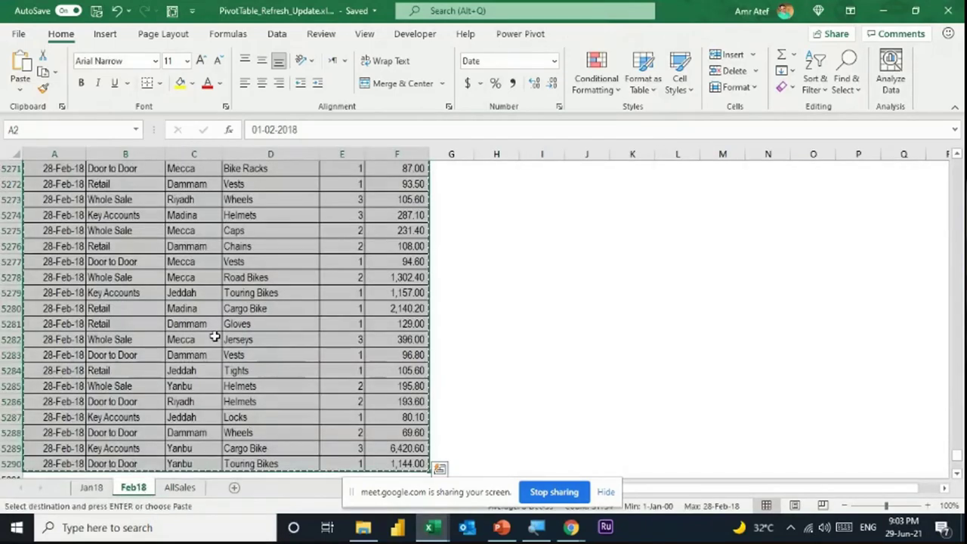
{"action": "left_click", "coordinate": [180, 488]}
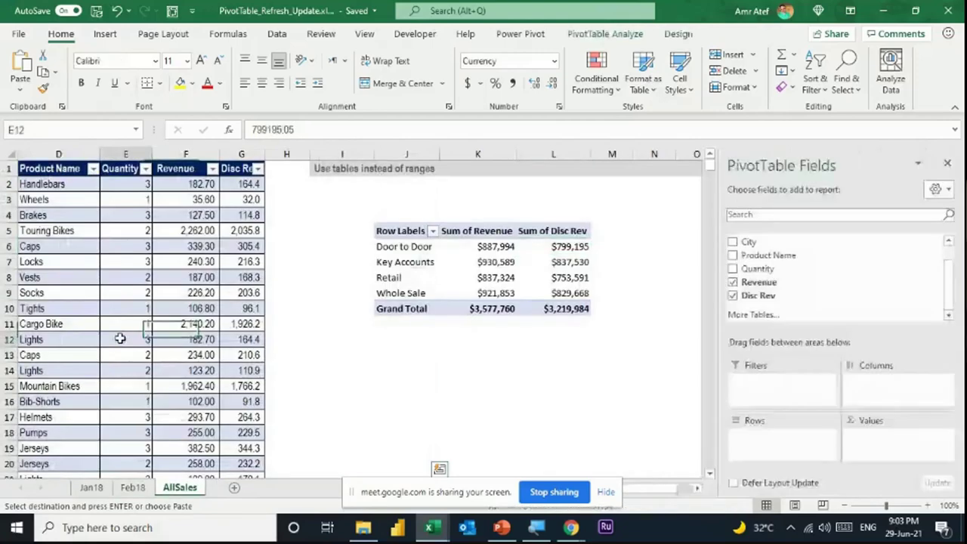
{"action": "key", "text": "Home"}
{"action": "key", "text": "ctrl+Down"}
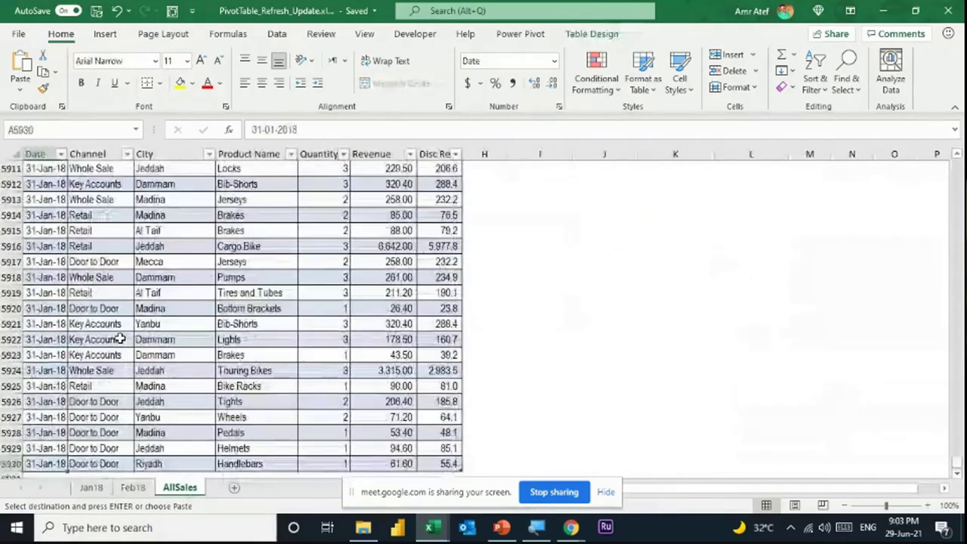
{"action": "key", "text": "Down"}
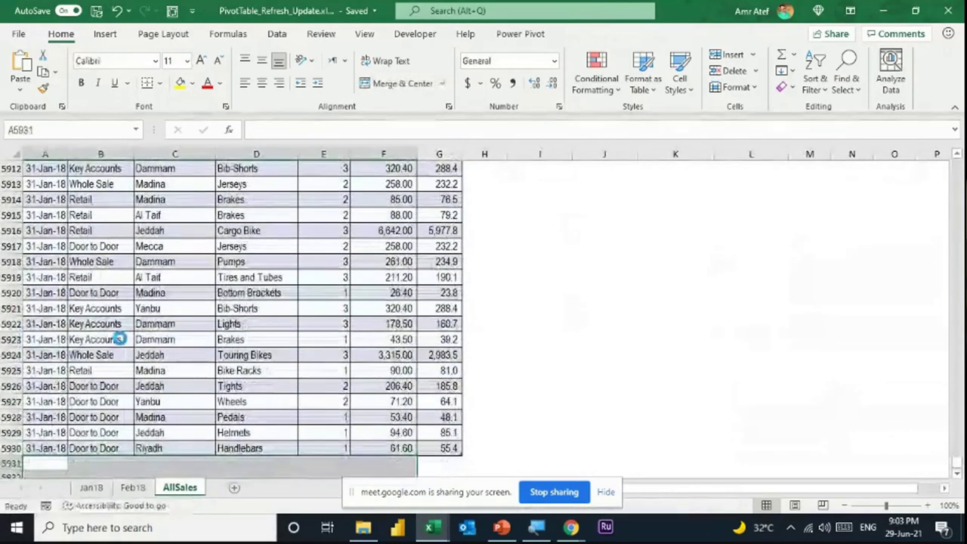
{"action": "key", "text": "ctrl+v"}
{"action": "scroll", "coordinate": [377, 344], "scroll_direction": "down", "scroll_amount": 4}
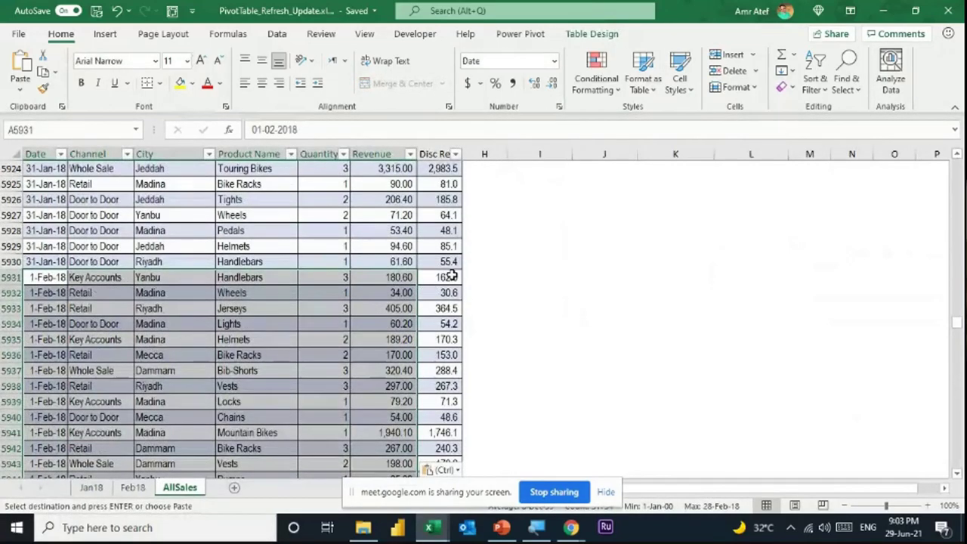
Step: Refresh the Revenue and Disc Rev pivot table to include the appended February rows
{"action": "left_click", "coordinate": [577, 264]}
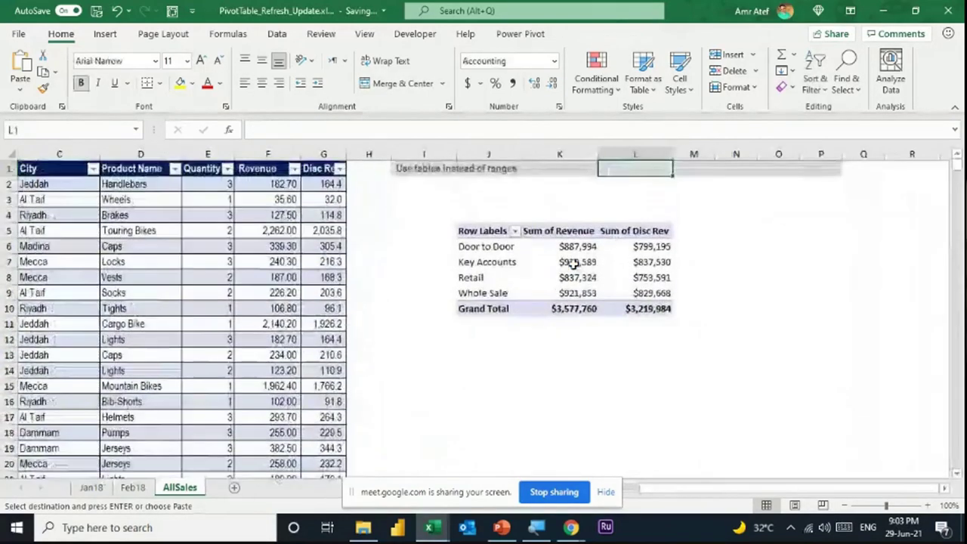
{"action": "left_click", "coordinate": [575, 263]}
{"action": "right_click", "coordinate": [574, 263]}
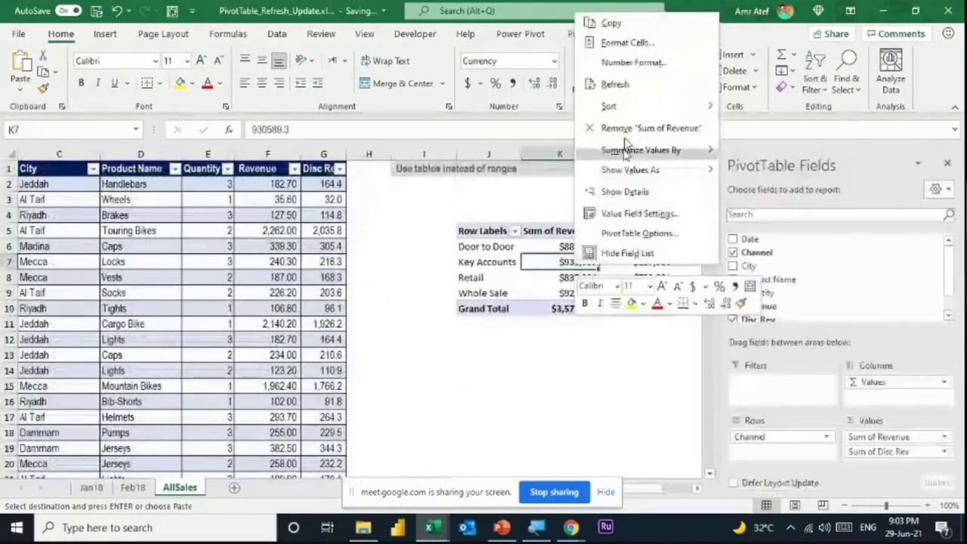
{"action": "left_click", "coordinate": [624, 82]}
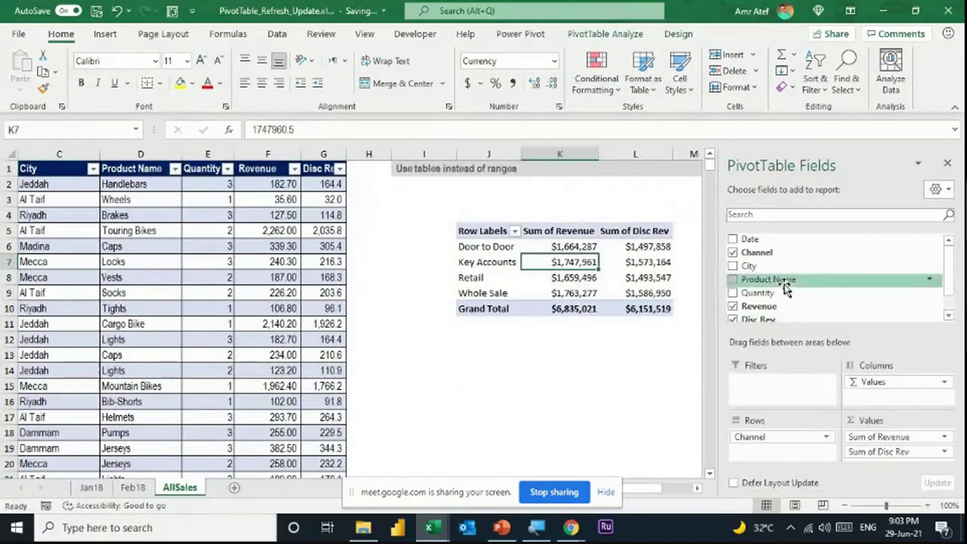
Step: Add Date as a report filter above the pivot table and look through its list of dates
{"action": "left_click_drag", "start_coordinate": [762, 241], "coordinate": [795, 388]}
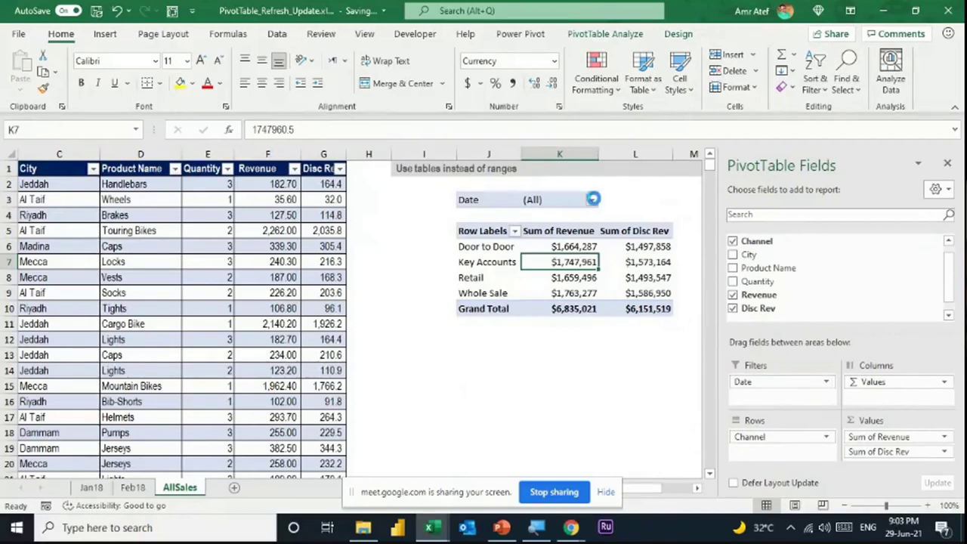
{"action": "left_click", "coordinate": [591, 200]}
{"action": "mouse_move", "coordinate": [586, 250]}
{"action": "left_mouse_down"}
{"action": "mouse_move", "coordinate": [588, 353]}
{"action": "mouse_move", "coordinate": [584, 238]}
{"action": "left_mouse_up"}
{"action": "left_click", "coordinate": [566, 379]}
{"action": "left_click", "coordinate": [504, 262]}
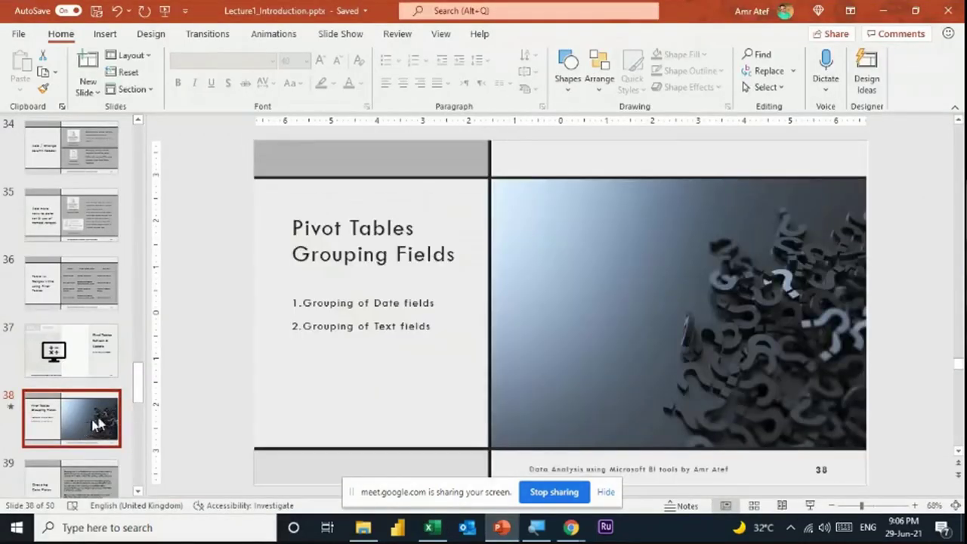
Step: Present the PowerPoint slides from slide 38, Pivot Tables Grouping Fields, through to slide 39, Grouping Date Fields
{"action": "left_click", "coordinate": [810, 505]}
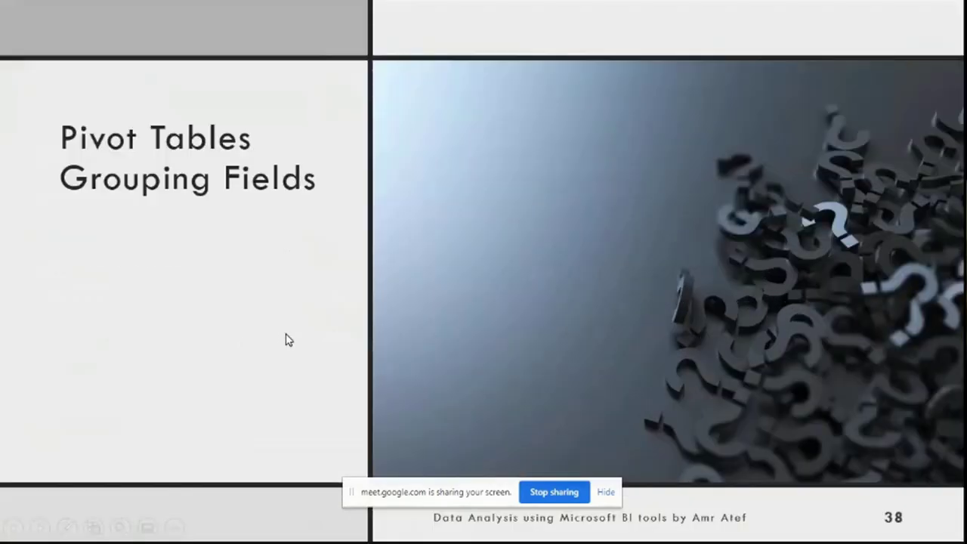
{"action": "left_click", "coordinate": [285, 340]}
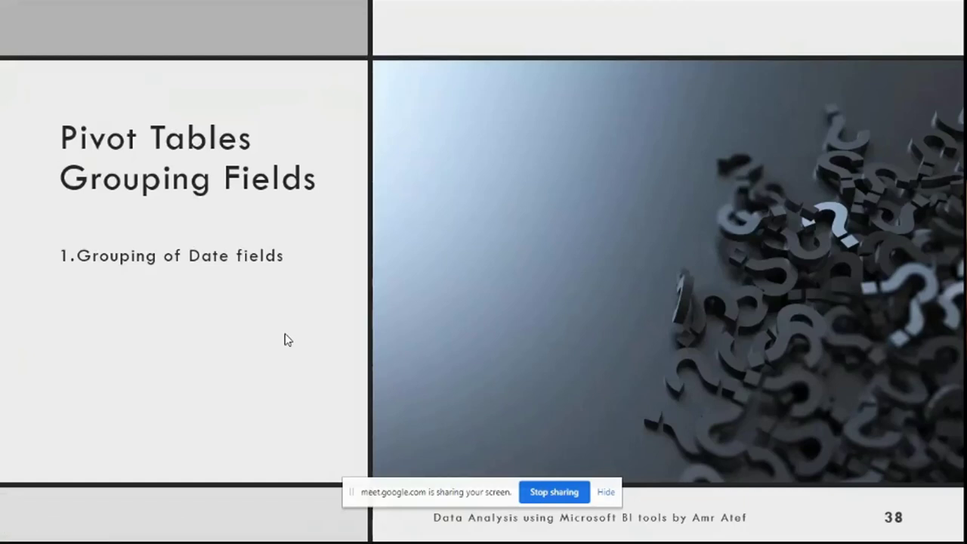
{"action": "left_click", "coordinate": [285, 340]}
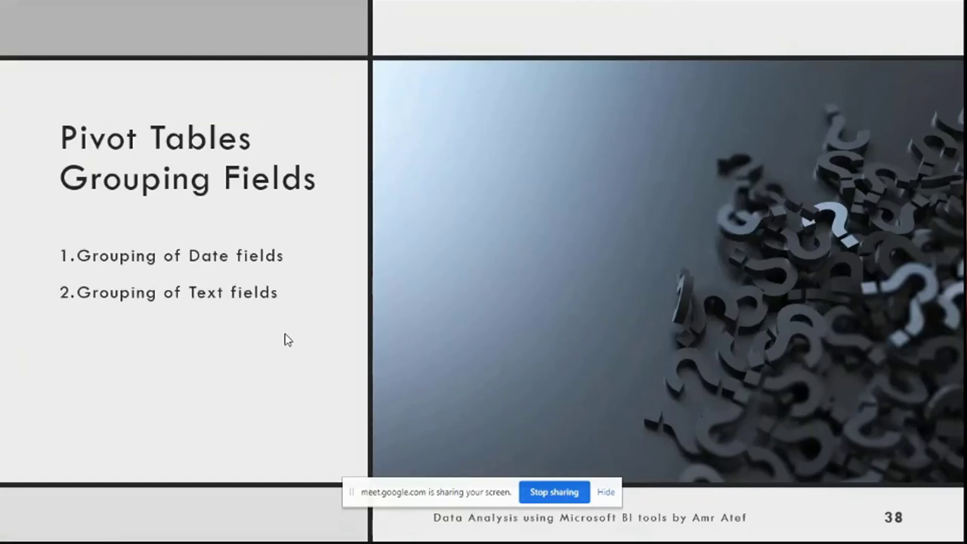
{"action": "left_click", "coordinate": [286, 340]}
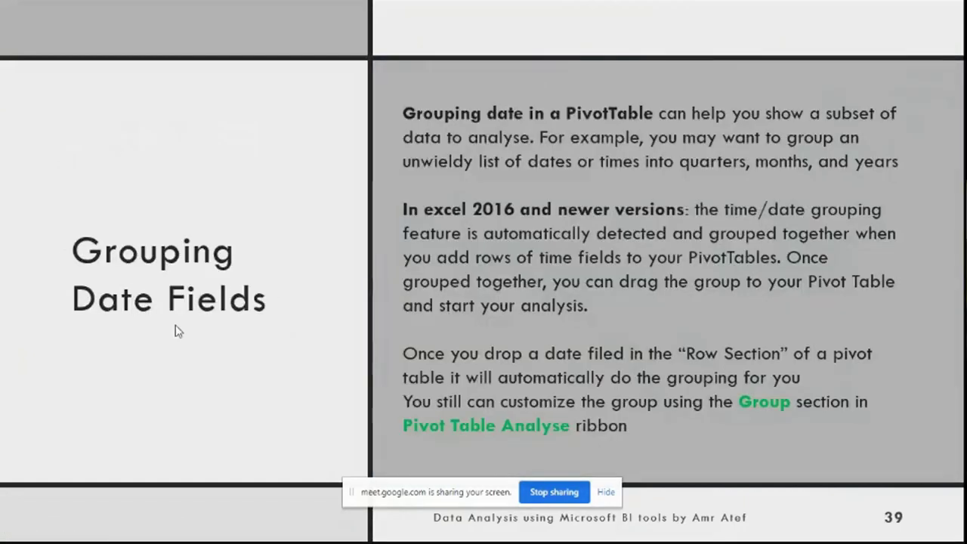
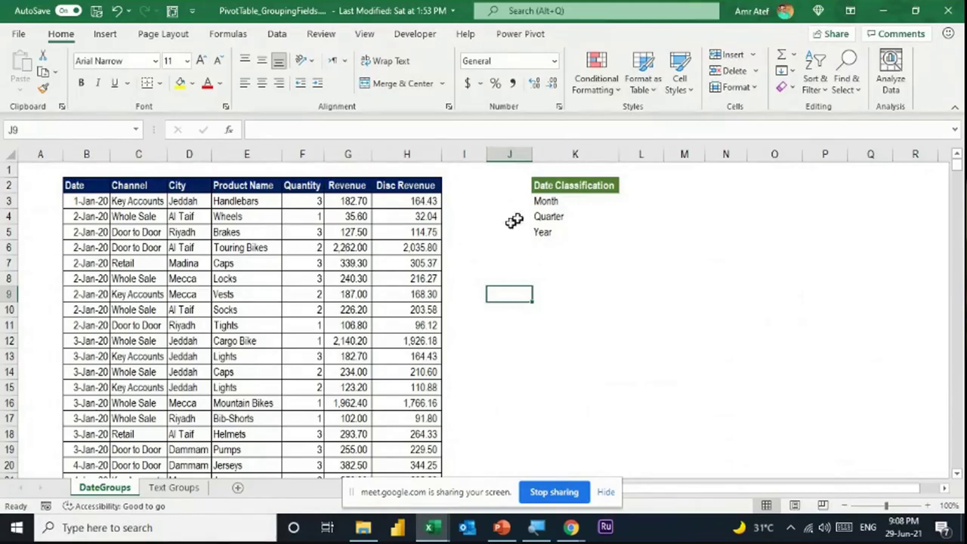
Step: In Excel, create a pivot table from the DateGroups sheet's sales data in B2:H5931, placed on the same sheet at cell K8
{"action": "left_click_drag", "start_coordinate": [535, 201], "coordinate": [544, 232]}
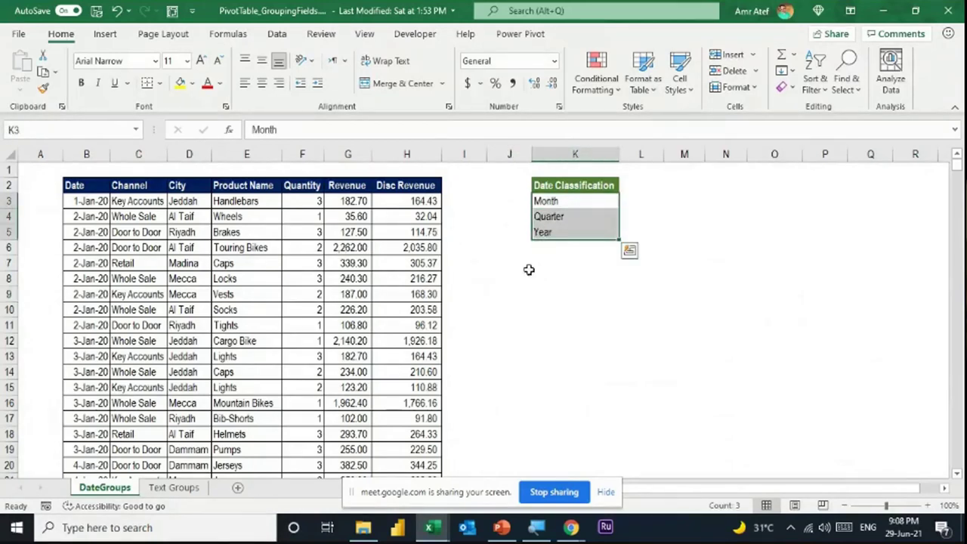
{"action": "left_click", "coordinate": [240, 291]}
{"action": "left_click", "coordinate": [195, 353]}
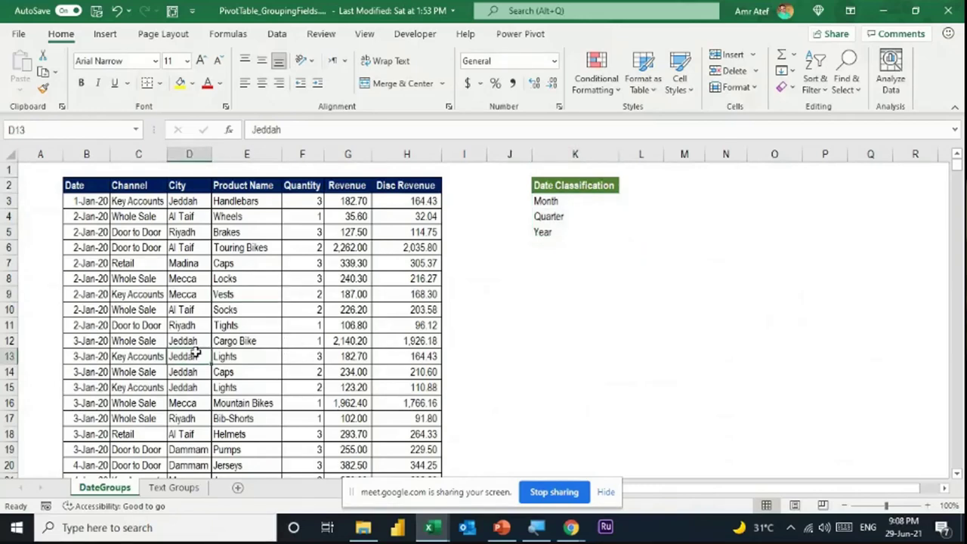
{"action": "key", "text": "alt"}
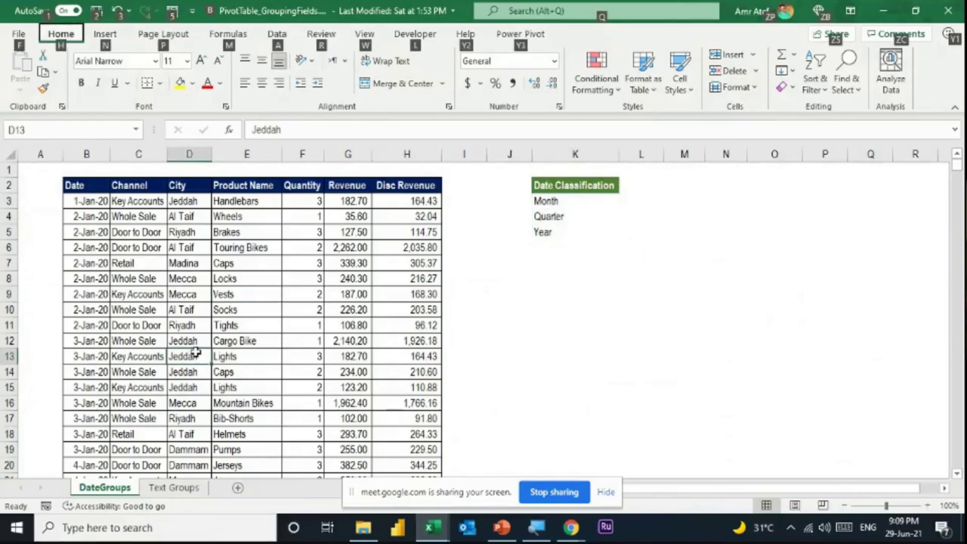
{"action": "key", "text": "n"}
{"action": "key", "text": "v"}
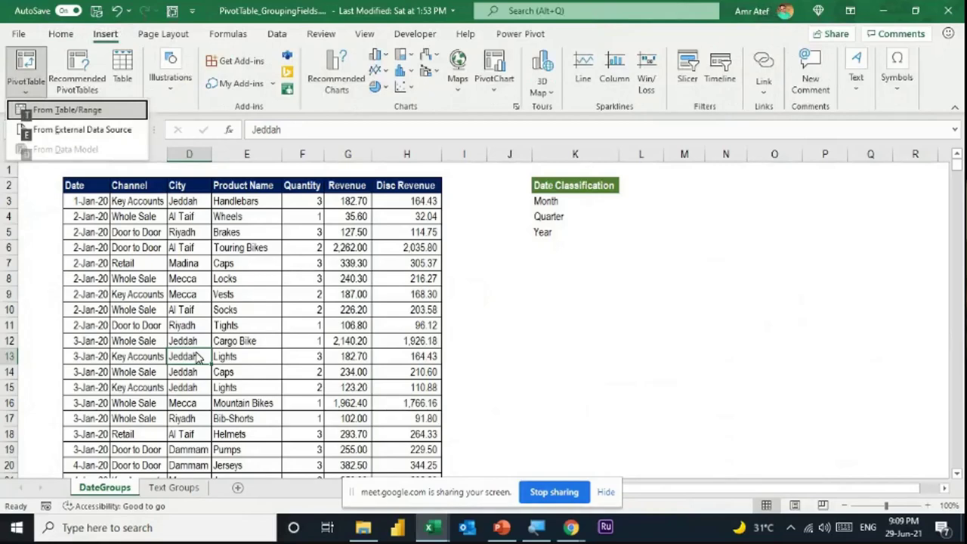
{"action": "key", "text": "Escape"}
{"action": "key", "text": "t"}
{"action": "key", "text": "alt+e"}
{"action": "scroll", "coordinate": [557, 281], "scroll_direction": "down", "scroll_amount": 1}
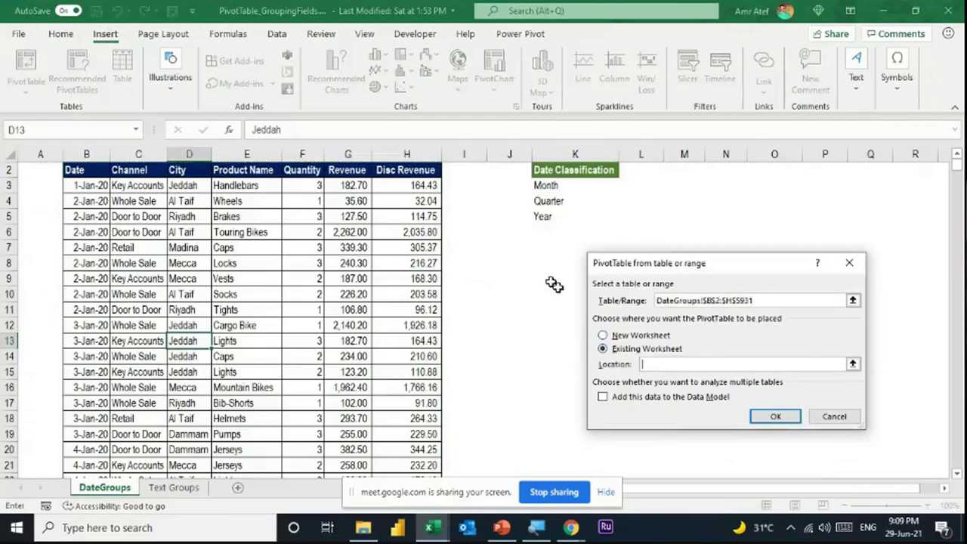
{"action": "left_click", "coordinate": [559, 264]}
{"action": "left_click", "coordinate": [773, 416]}
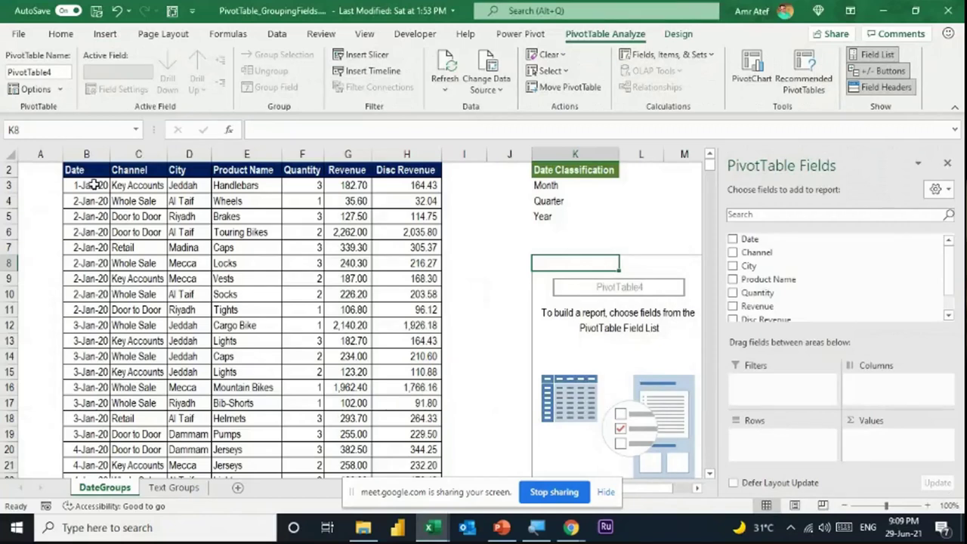
Step: Rename the new pivot table as SalesByQuarter
{"action": "left_click", "coordinate": [50, 74]}
{"action": "type", "text": "S"}
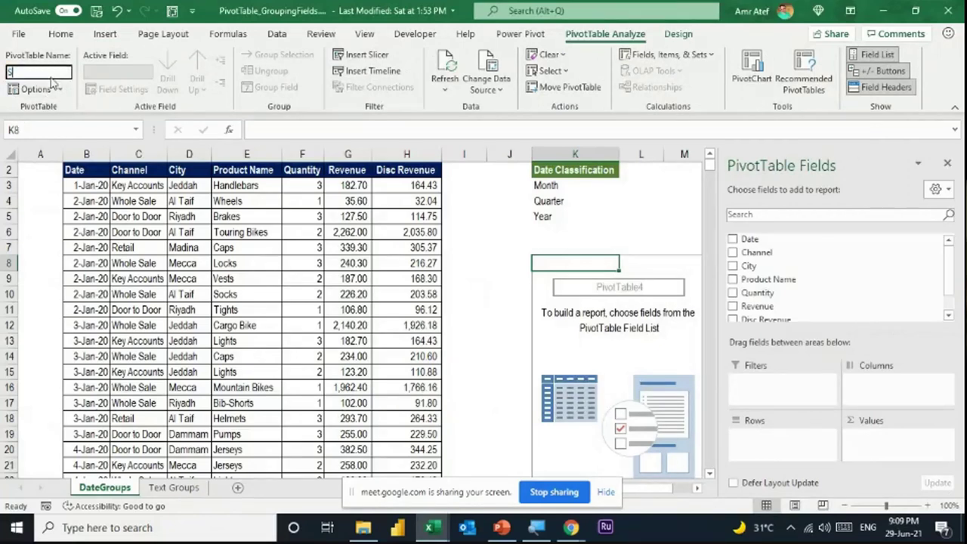
{"action": "type", "text": "alesBY"}
{"action": "type", "text": "Quarter"}
{"action": "key", "text": "Return"}
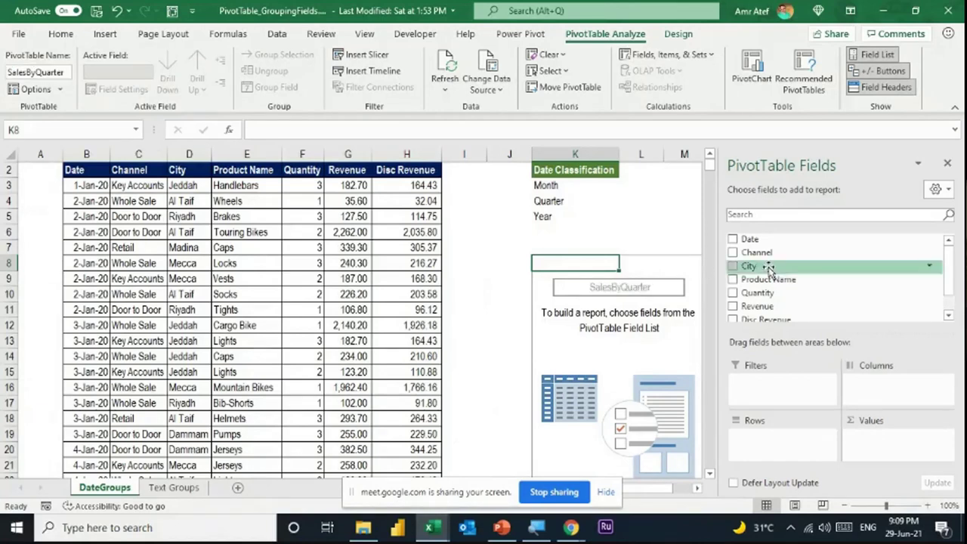
Step: Add Revenue as a summed value in the pivot table and format it as dollar currency without decimals
{"action": "left_click_drag", "start_coordinate": [763, 306], "coordinate": [901, 446]}
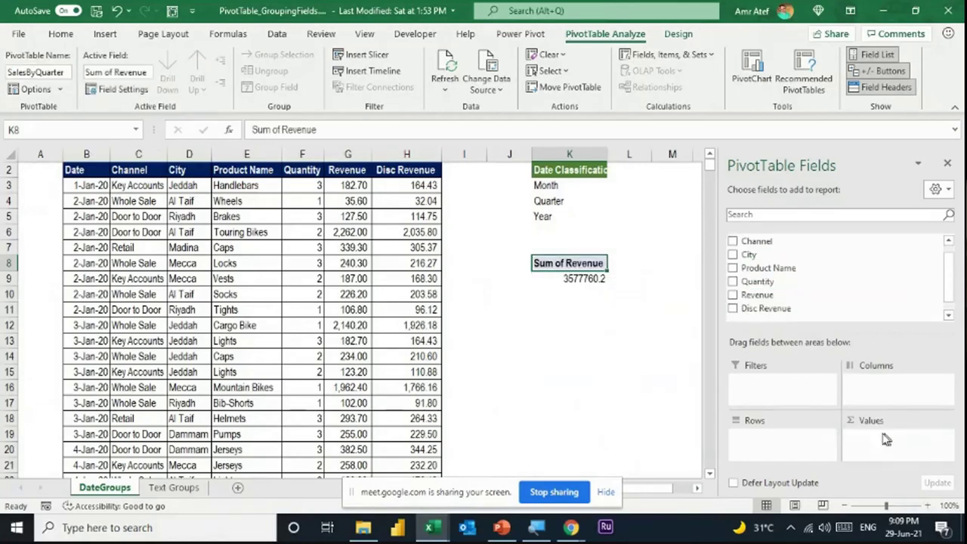
{"action": "left_click", "coordinate": [698, 489]}
{"action": "left_click", "coordinate": [698, 490]}
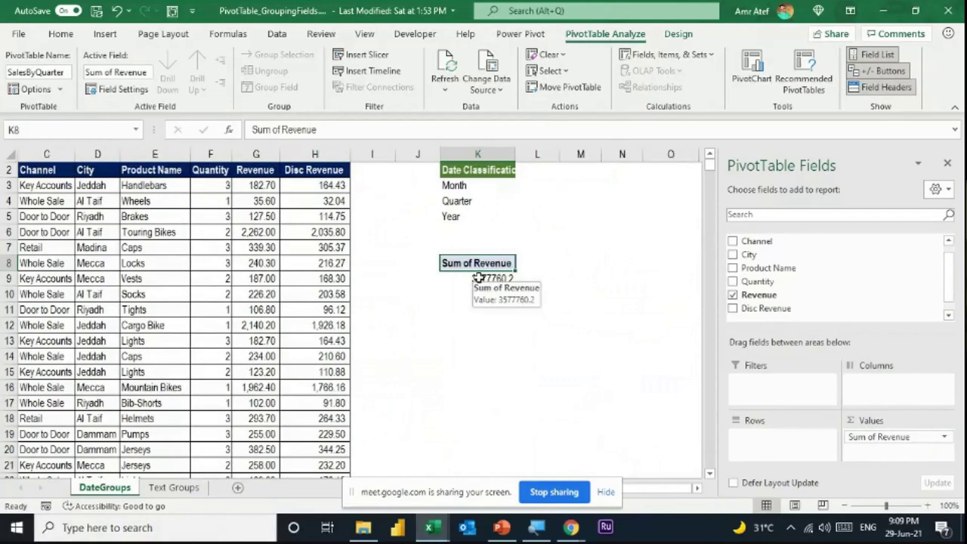
{"action": "right_click", "coordinate": [482, 279]}
{"action": "left_click", "coordinate": [540, 75]}
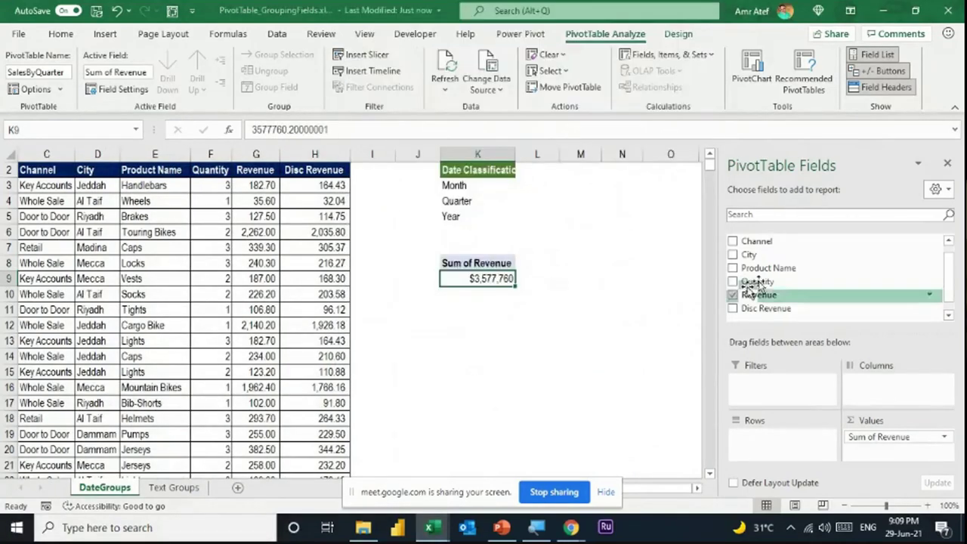
Step: Add the Date field to the pivot table's rows
{"action": "scroll", "coordinate": [763, 269], "scroll_direction": "up", "scroll_amount": 1}
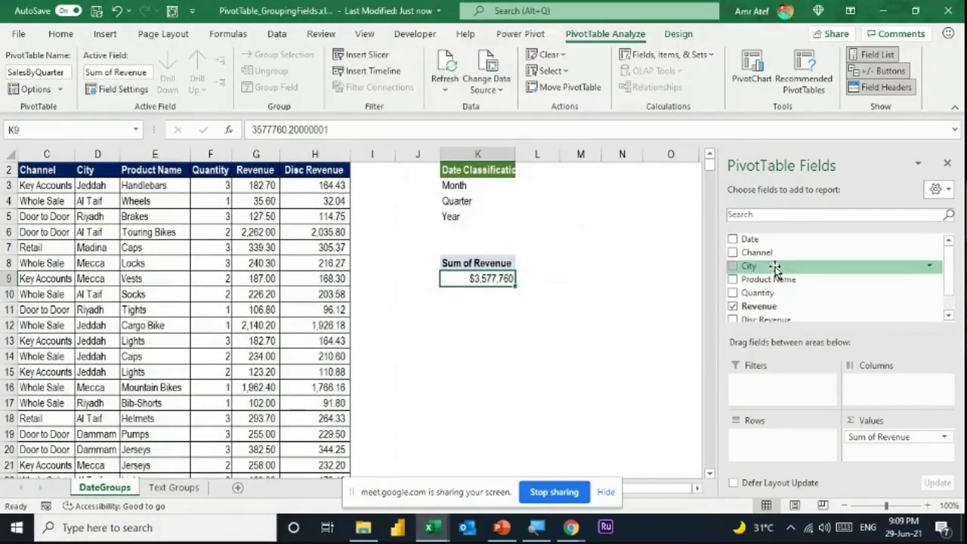
{"action": "left_click_drag", "start_coordinate": [756, 238], "coordinate": [798, 254]}
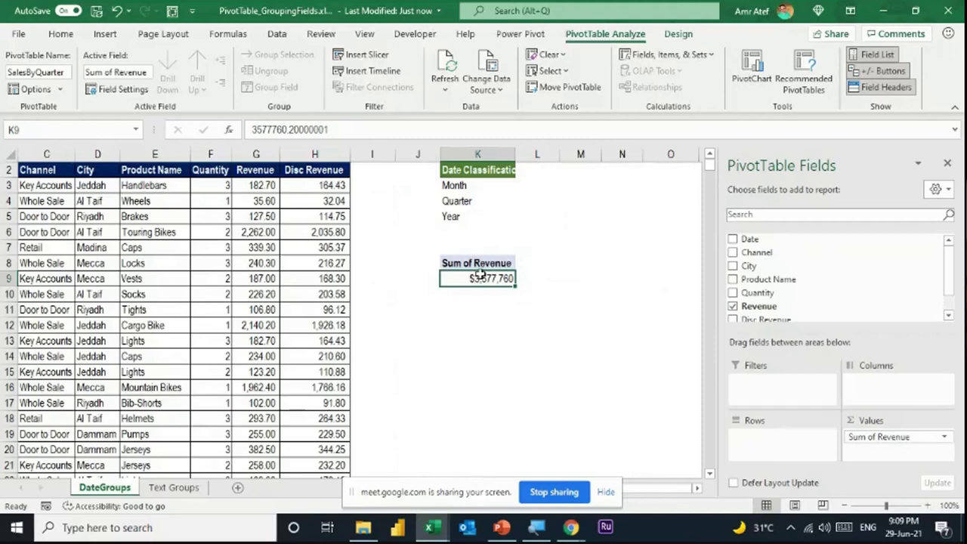
{"action": "mouse_move", "coordinate": [480, 275]}
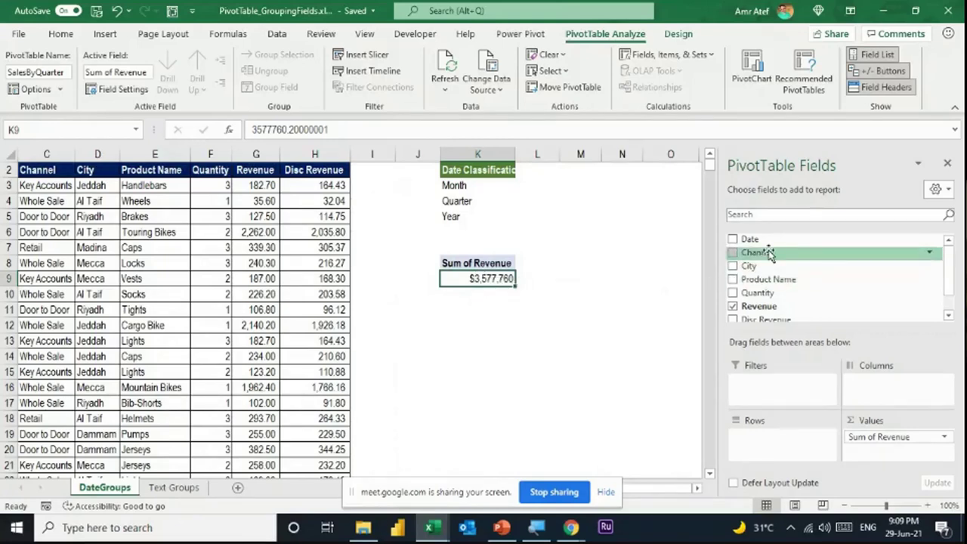
{"action": "scroll", "coordinate": [769, 255], "scroll_direction": "down", "scroll_amount": 1}
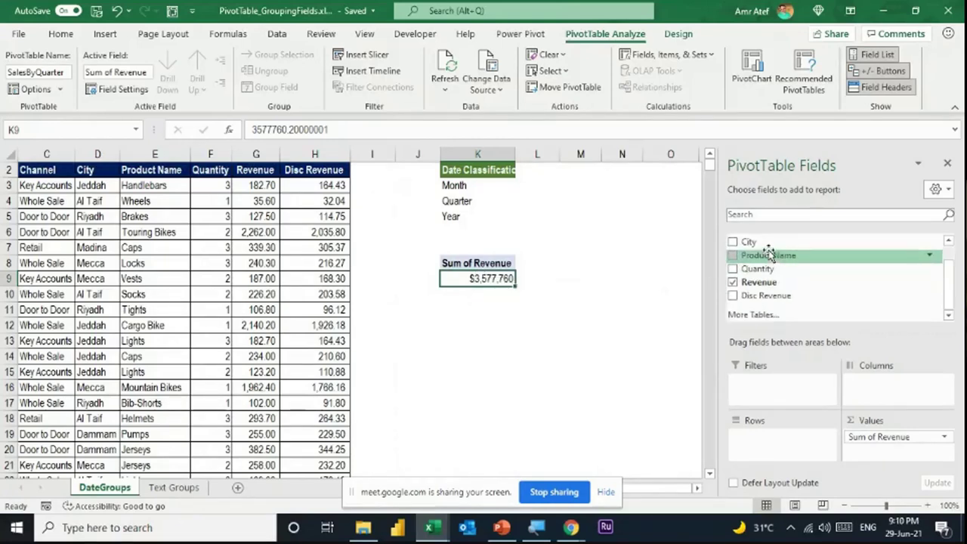
{"action": "scroll", "coordinate": [770, 255], "scroll_direction": "up", "scroll_amount": 1}
{"action": "left_click_drag", "start_coordinate": [756, 239], "coordinate": [279, 264]}
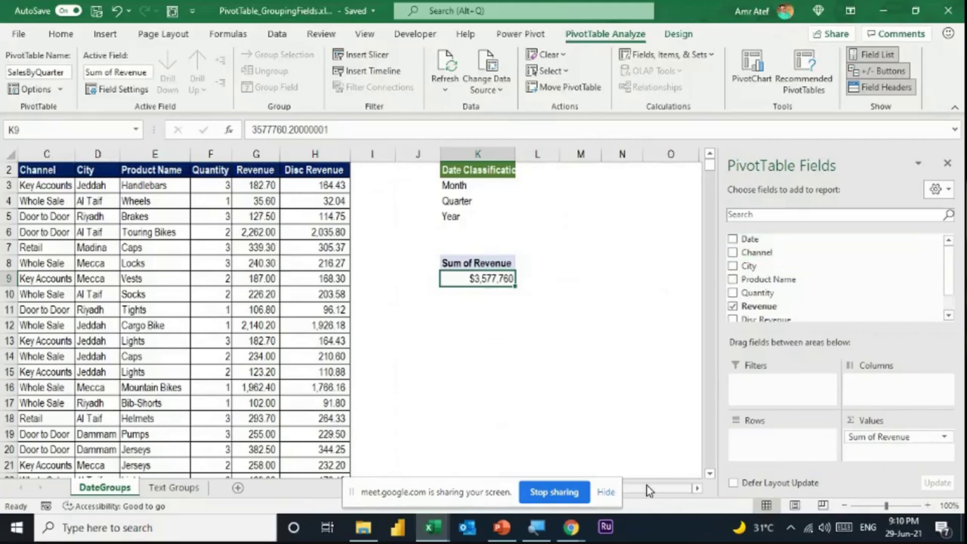
{"action": "left_click", "coordinate": [650, 490]}
{"action": "left_click_drag", "start_coordinate": [650, 490], "coordinate": [620, 489]}
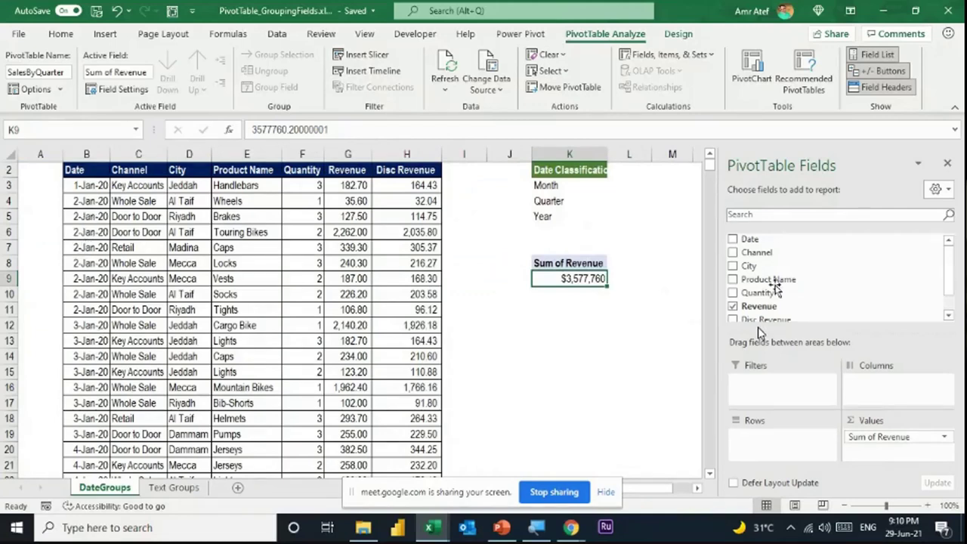
{"action": "left_click_drag", "start_coordinate": [760, 239], "coordinate": [791, 446]}
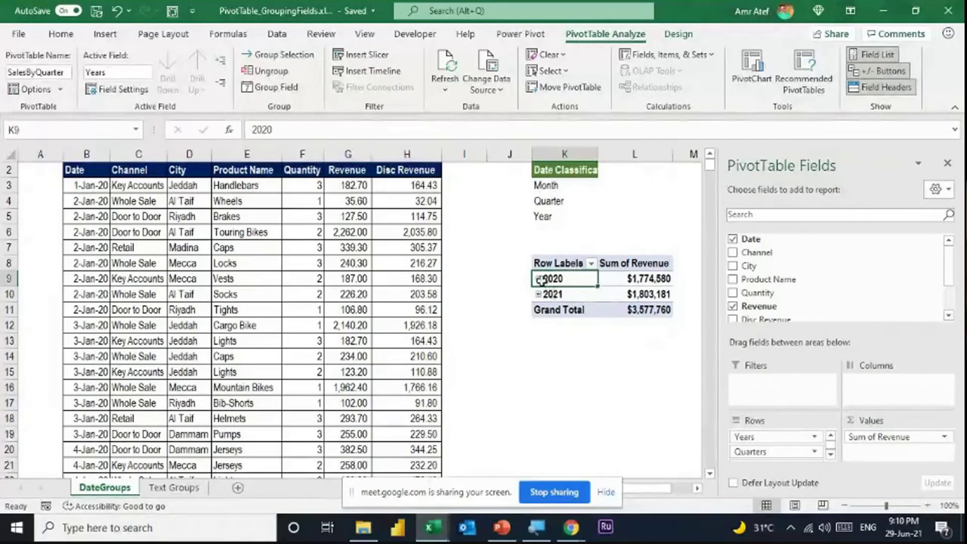
Step: Expand 2020 and its Qtr1 to examine the monthly revenue, and collapse both levels again
{"action": "left_click", "coordinate": [696, 488]}
{"action": "left_click", "coordinate": [696, 488]}
{"action": "left_click", "coordinate": [446, 279]}
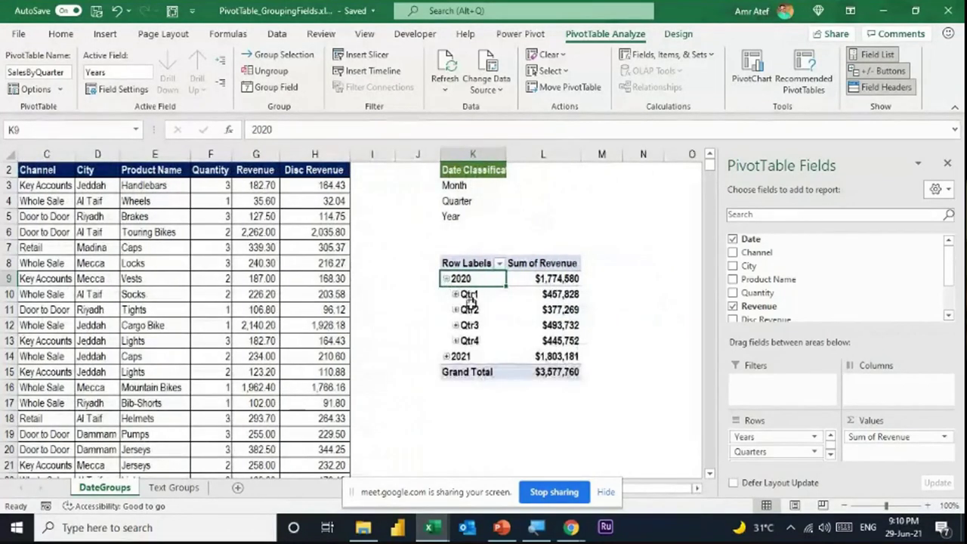
{"action": "left_click", "coordinate": [456, 294]}
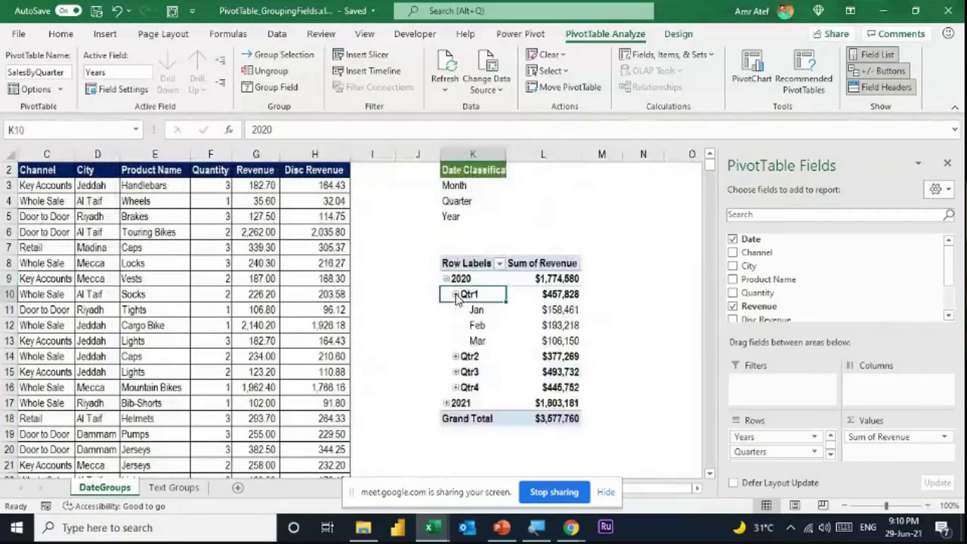
{"action": "left_click", "coordinate": [486, 310]}
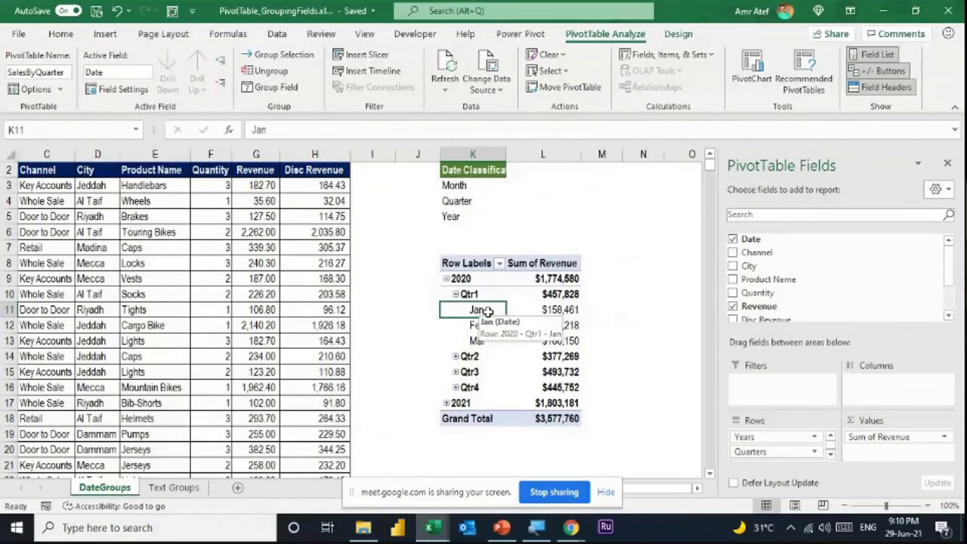
{"action": "left_click", "coordinate": [456, 294]}
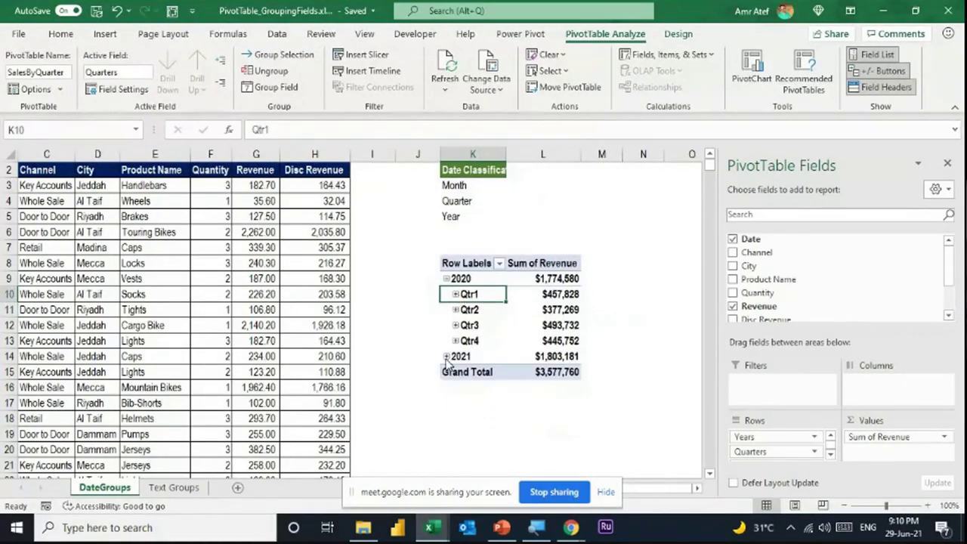
{"action": "left_click", "coordinate": [450, 280]}
{"action": "left_click", "coordinate": [447, 279]}
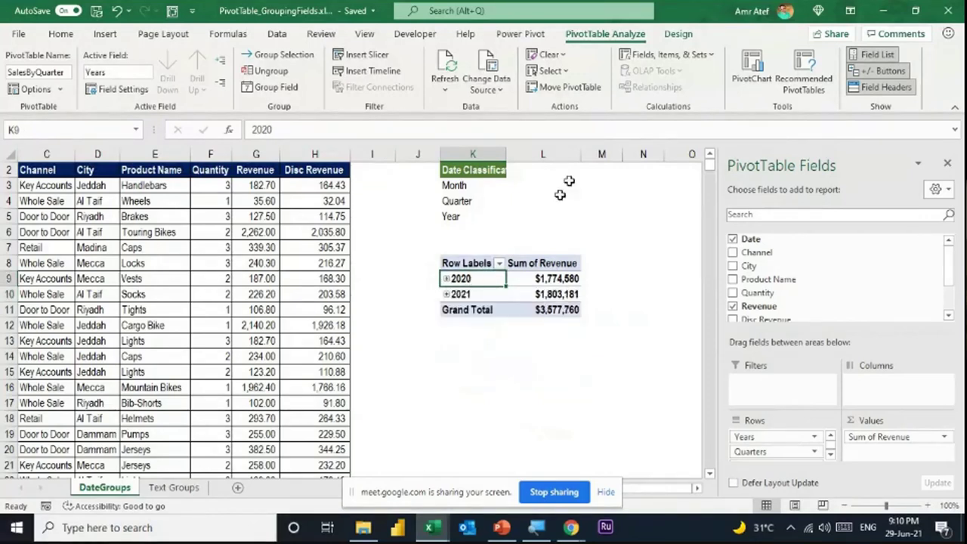
Step: Expand all years into quarters, look through the months of every quarter, and collapse the quarters again
{"action": "left_click", "coordinate": [223, 66]}
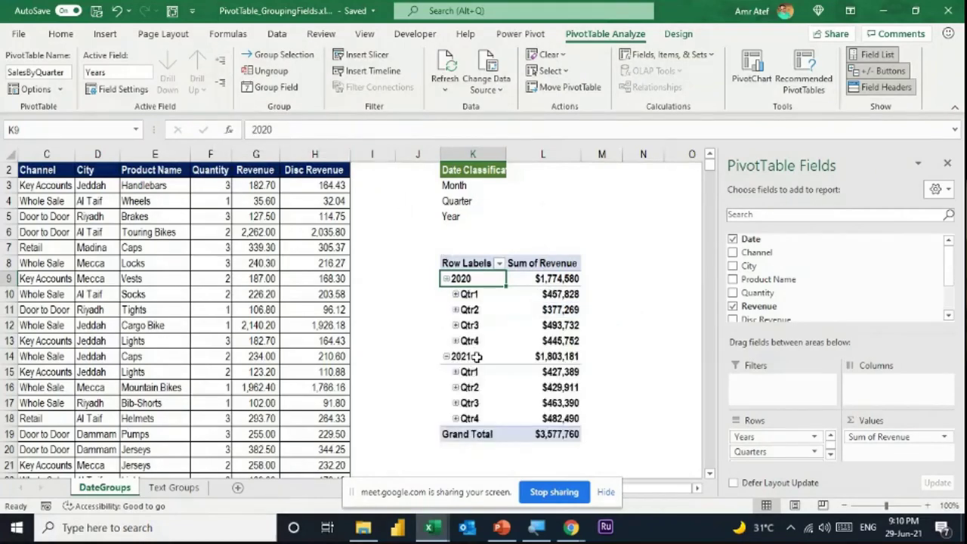
{"action": "left_click", "coordinate": [477, 296]}
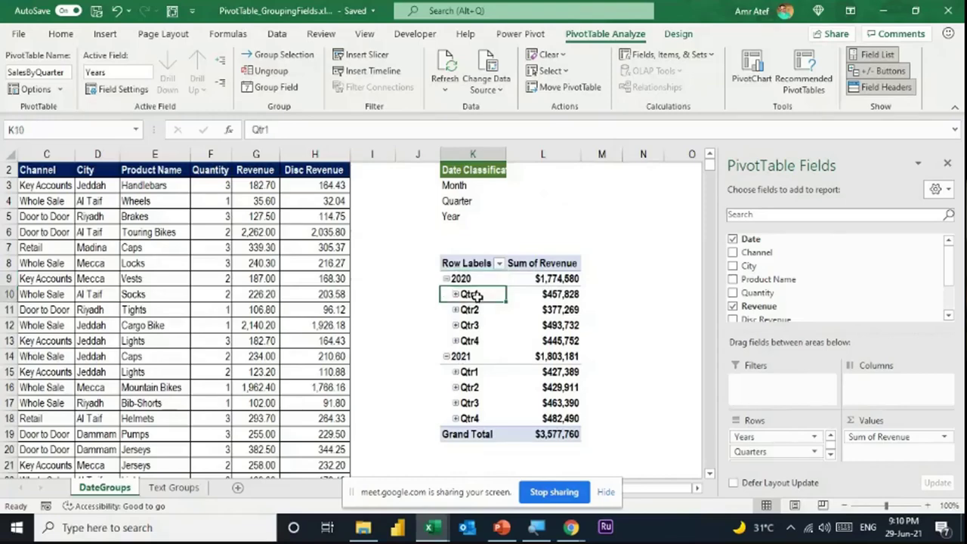
{"action": "left_click", "coordinate": [217, 61]}
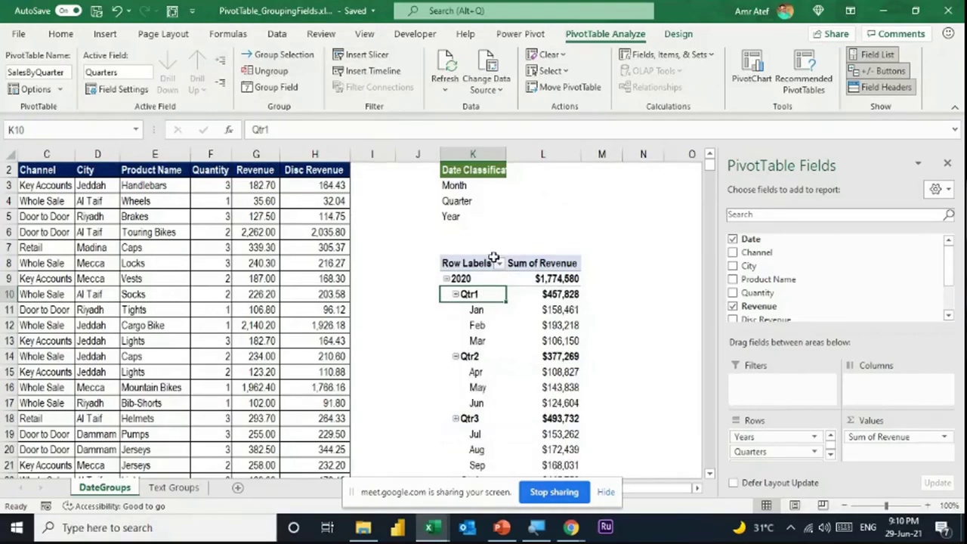
{"action": "scroll", "coordinate": [493, 259], "scroll_direction": "down", "scroll_amount": 5}
{"action": "scroll", "coordinate": [499, 254], "scroll_direction": "up", "scroll_amount": 6}
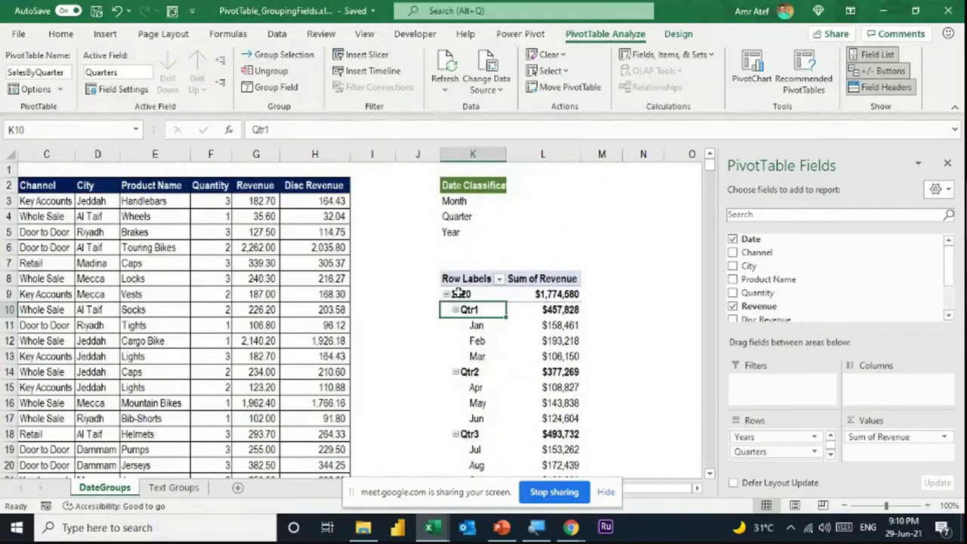
{"action": "left_click", "coordinate": [222, 88]}
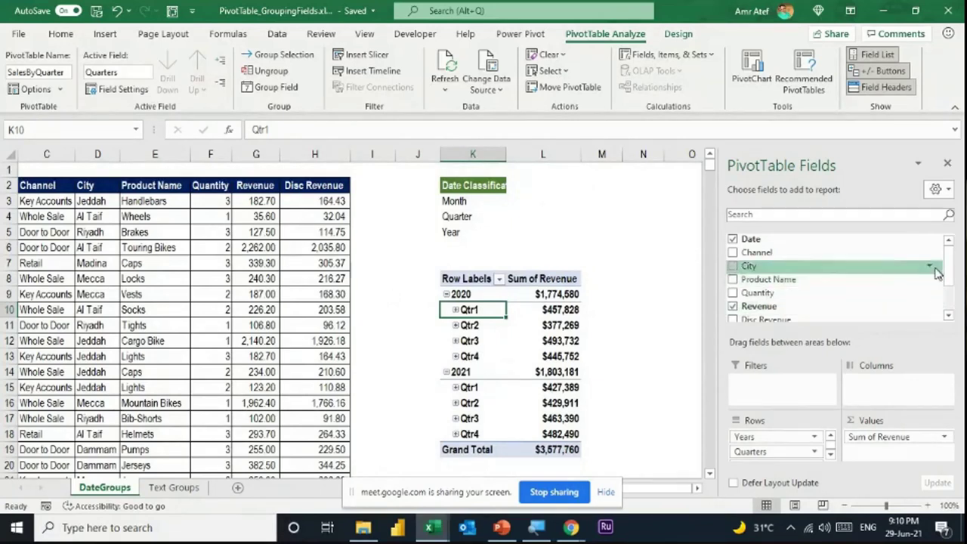
Step: Look through the pivot field list for the date group fields and enlarge the areas section to fit all row fields
{"action": "left_click_drag", "start_coordinate": [952, 270], "coordinate": [953, 298]}
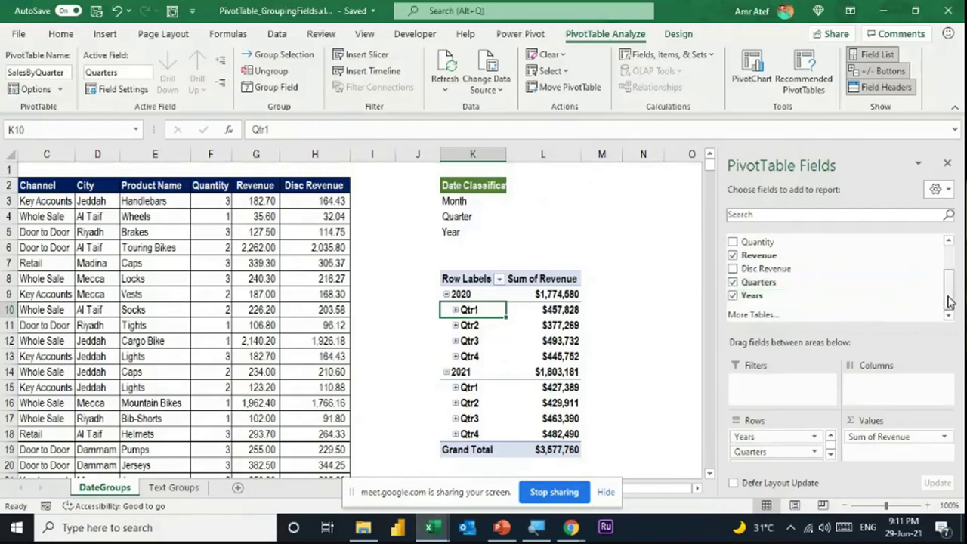
{"action": "left_click_drag", "start_coordinate": [949, 295], "coordinate": [949, 261]}
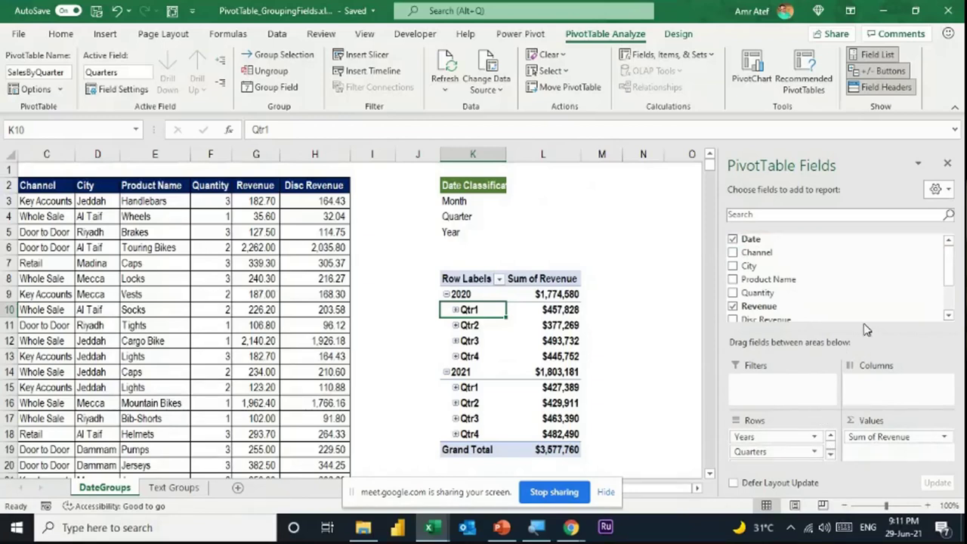
{"action": "left_click_drag", "start_coordinate": [863, 334], "coordinate": [862, 252]}
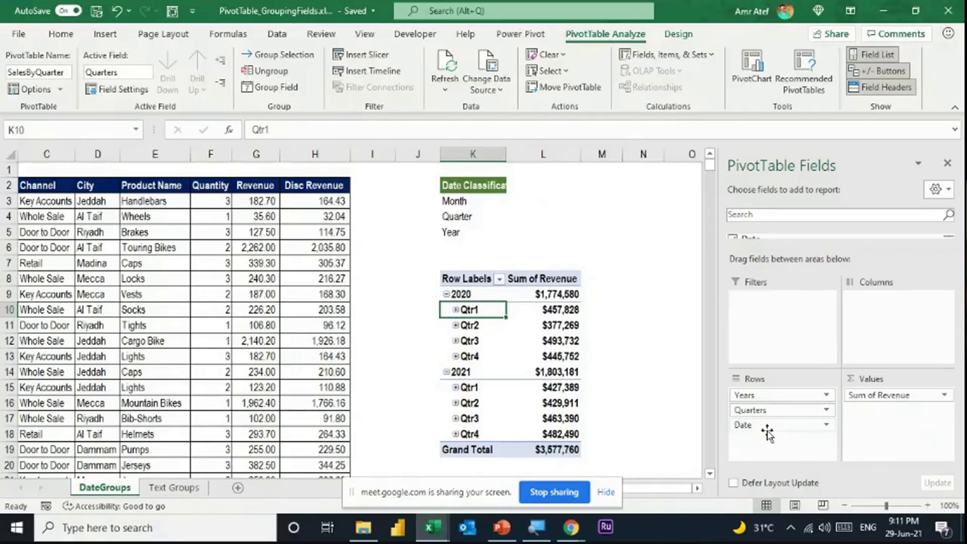
Step: Regroup the pivot table's date field by Days, Months, Quarters and Years
{"action": "right_click", "coordinate": [477, 310]}
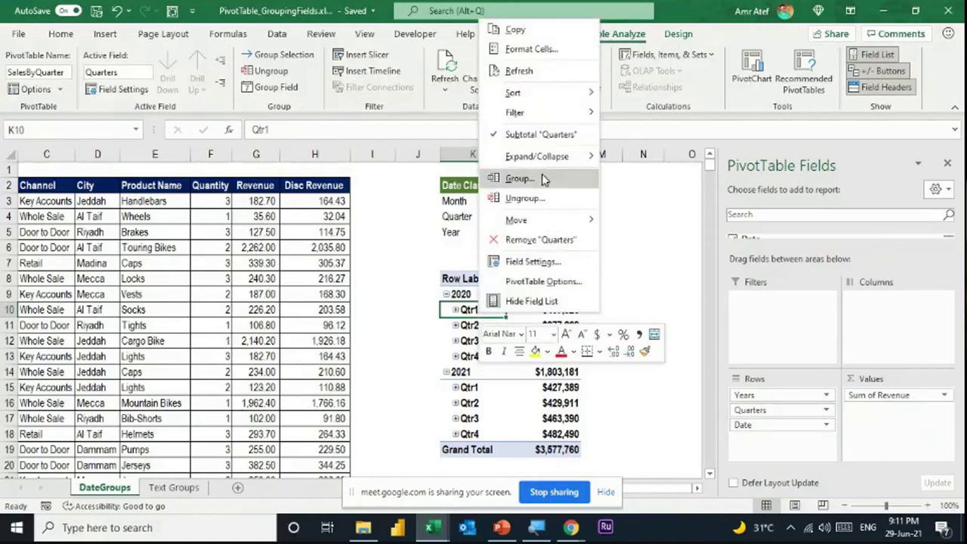
{"action": "left_click", "coordinate": [700, 9]}
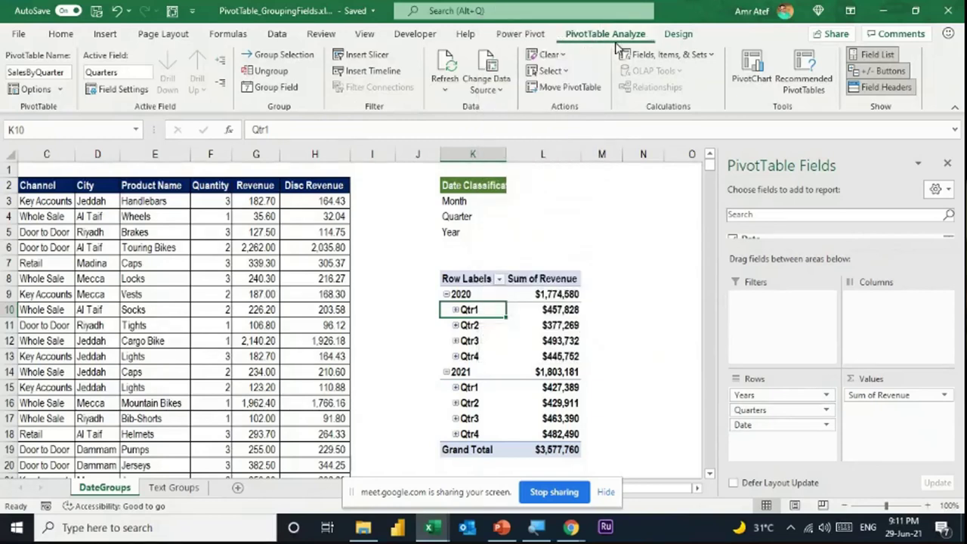
{"action": "left_click", "coordinate": [268, 88]}
{"action": "left_click_drag", "start_coordinate": [704, 224], "coordinate": [145, 155]}
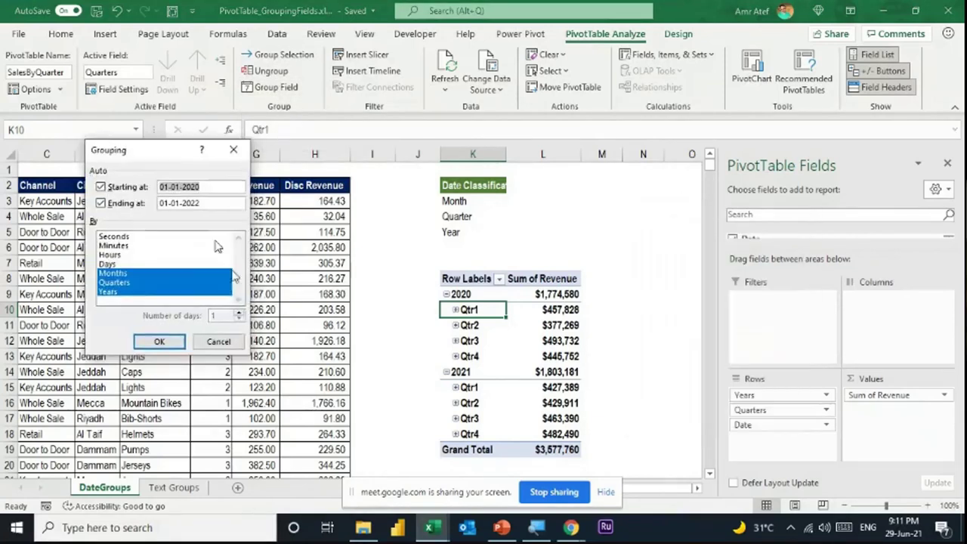
{"action": "left_click", "coordinate": [140, 292]}
{"action": "left_click", "coordinate": [143, 283]}
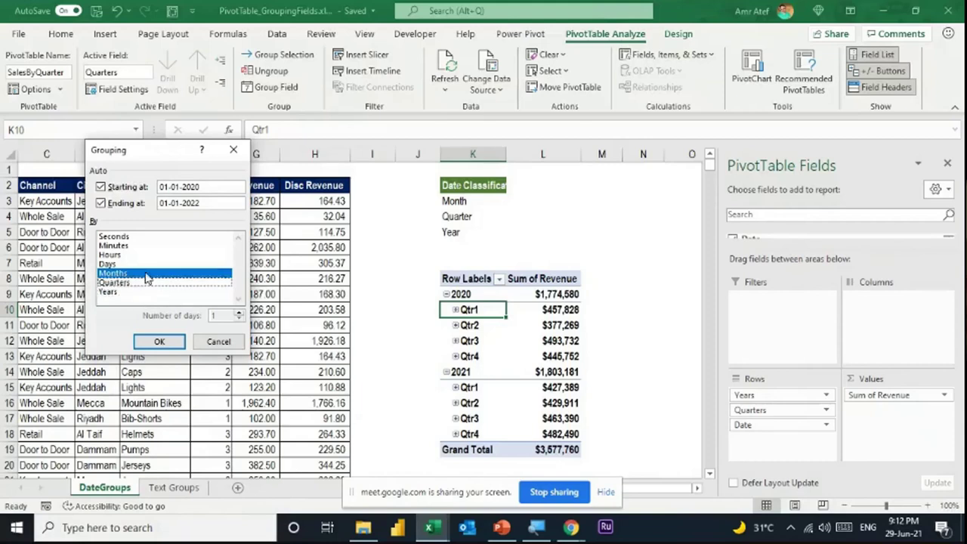
{"action": "left_click", "coordinate": [148, 277]}
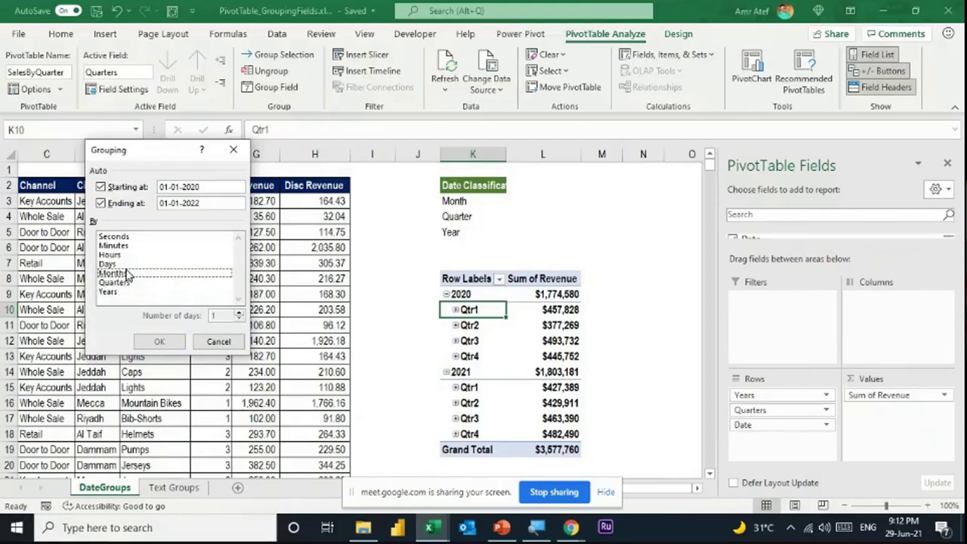
{"action": "left_click", "coordinate": [123, 265]}
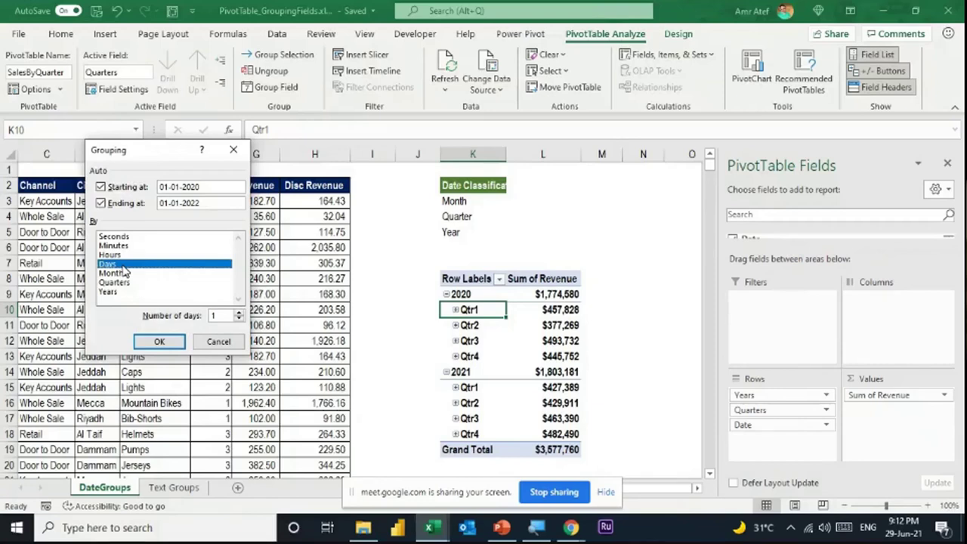
{"action": "left_click", "coordinate": [124, 273]}
{"action": "left_click", "coordinate": [125, 282]}
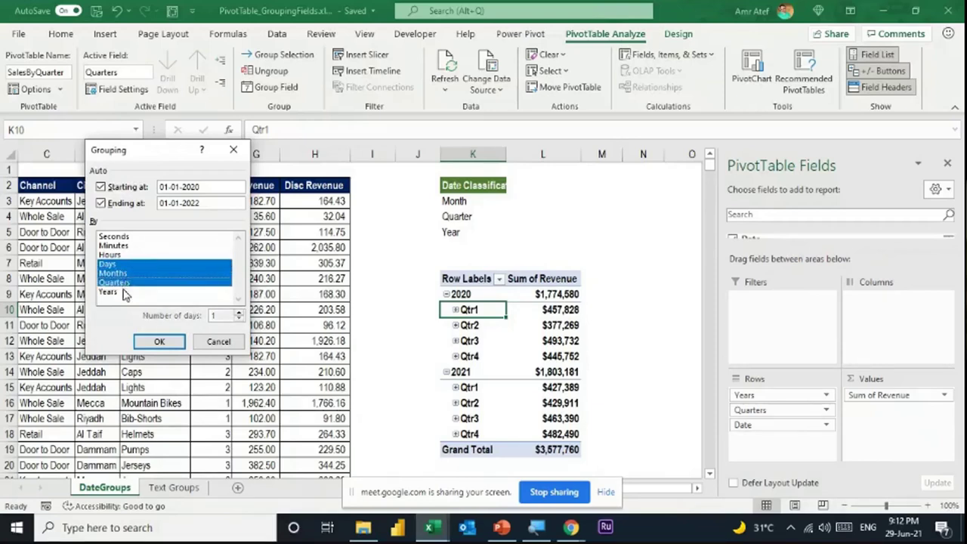
{"action": "left_click", "coordinate": [114, 292]}
{"action": "left_click", "coordinate": [161, 341]}
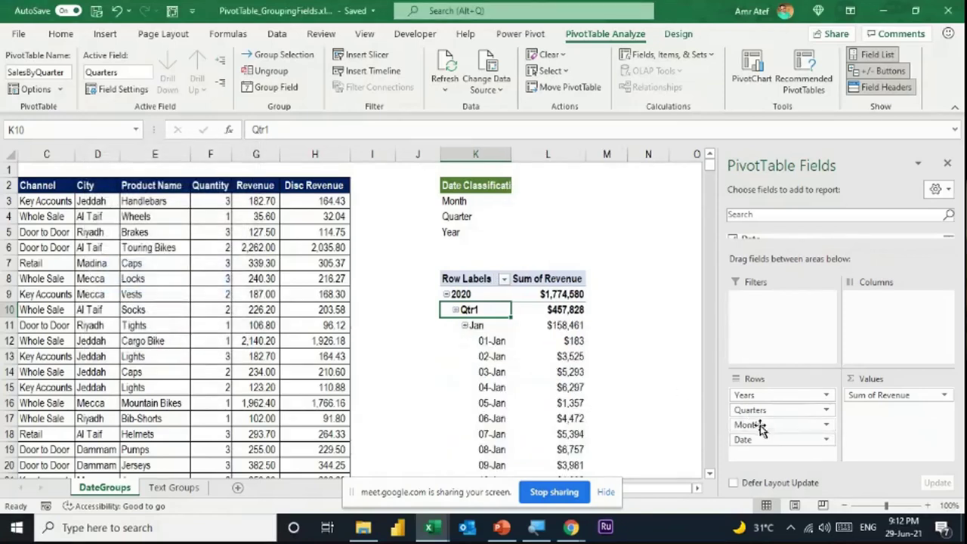
Step: Regroup the pivot table's dates by Months and Years only, and look through the resulting rows
{"action": "left_click", "coordinate": [493, 341]}
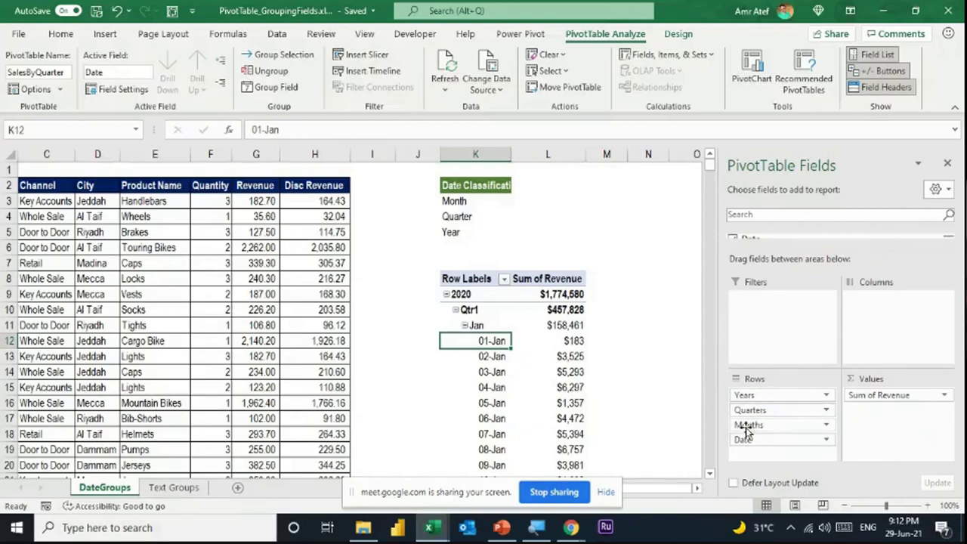
{"action": "right_click", "coordinate": [487, 344]}
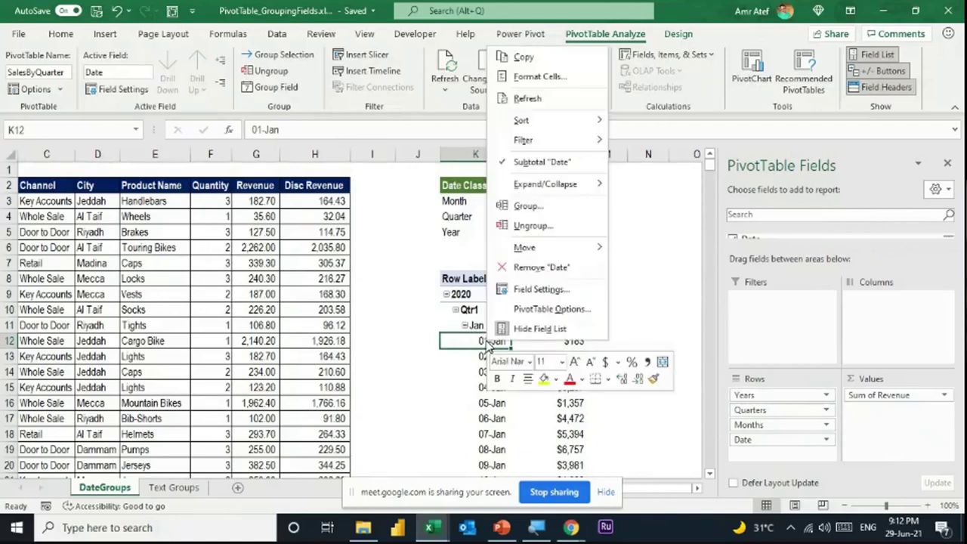
{"action": "left_click", "coordinate": [529, 205]}
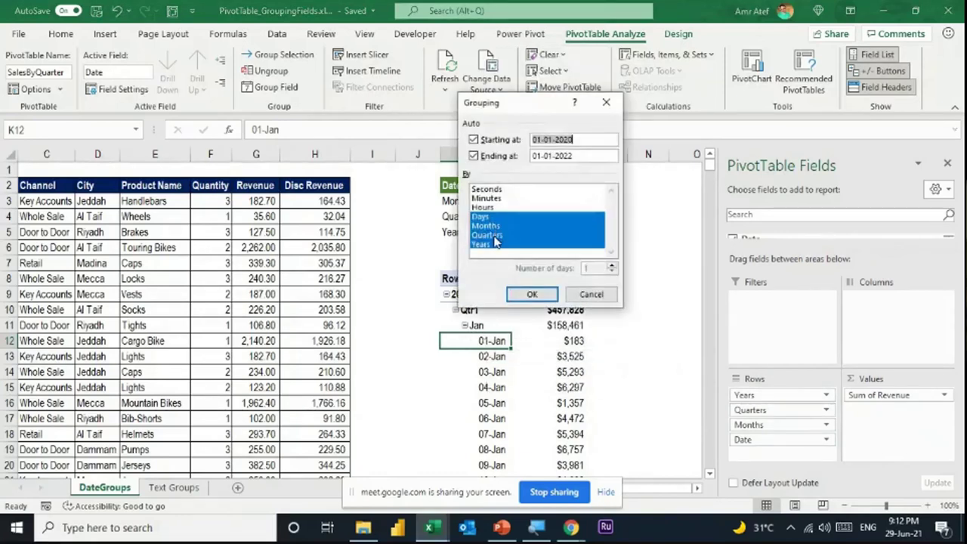
{"action": "left_click", "coordinate": [496, 236]}
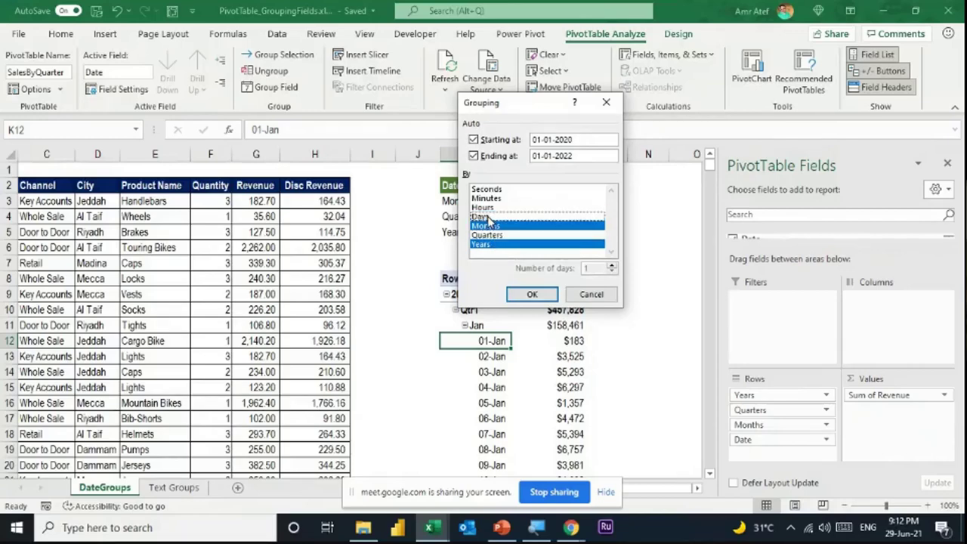
{"action": "left_click", "coordinate": [532, 294]}
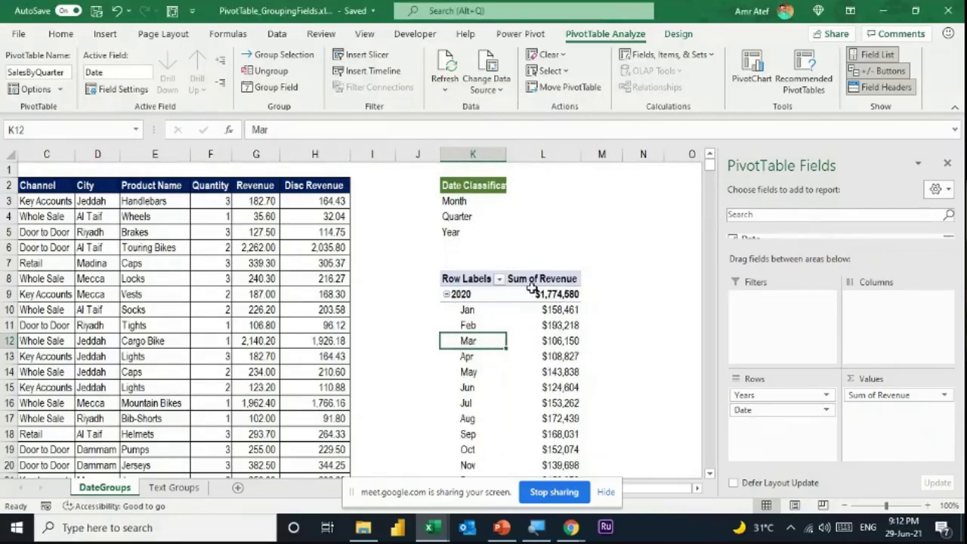
{"action": "scroll", "coordinate": [511, 342], "scroll_direction": "down", "scroll_amount": 3}
{"action": "scroll", "coordinate": [511, 341], "scroll_direction": "up", "scroll_amount": 3}
Step: Regroup the pivot table's dates by Days alone, with the number of days set to 7
{"action": "right_click", "coordinate": [488, 340]}
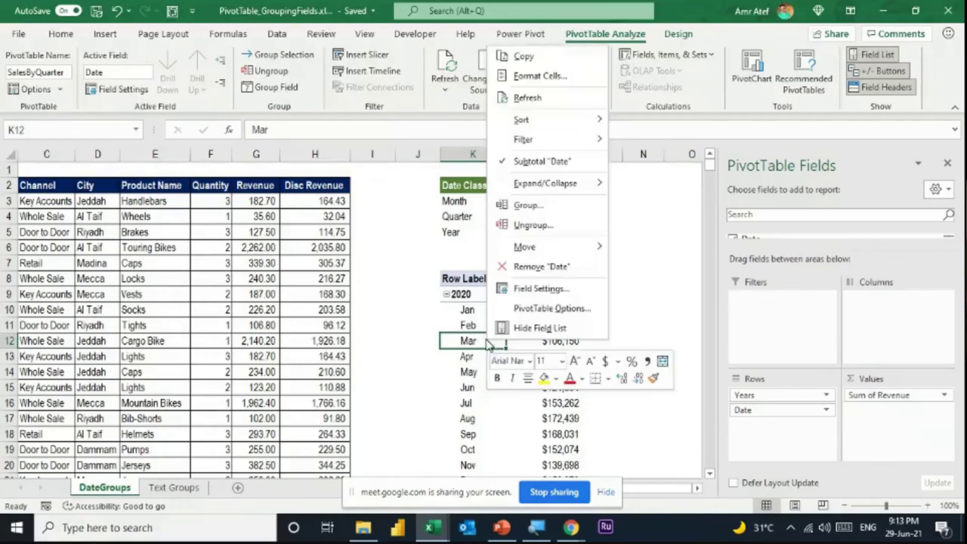
{"action": "left_click", "coordinate": [519, 210]}
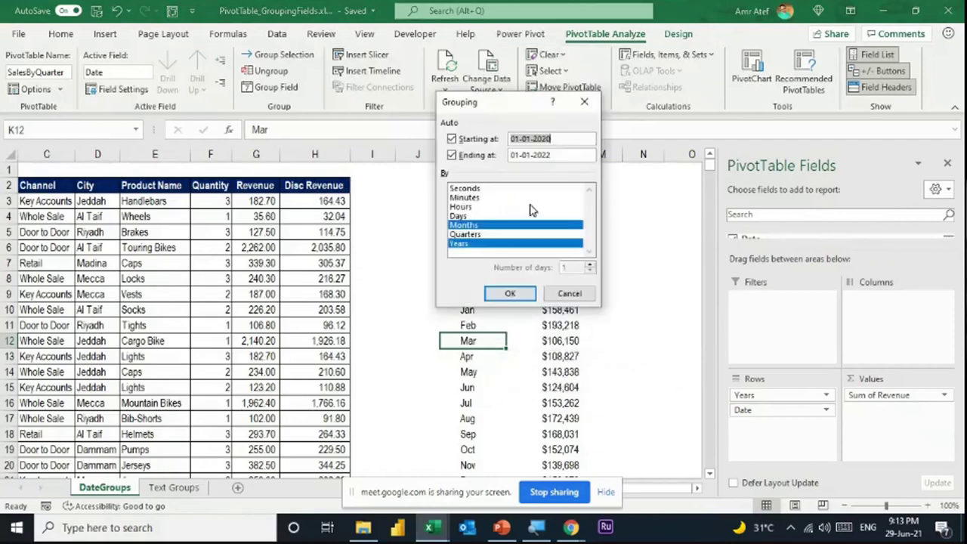
{"action": "left_click", "coordinate": [488, 243]}
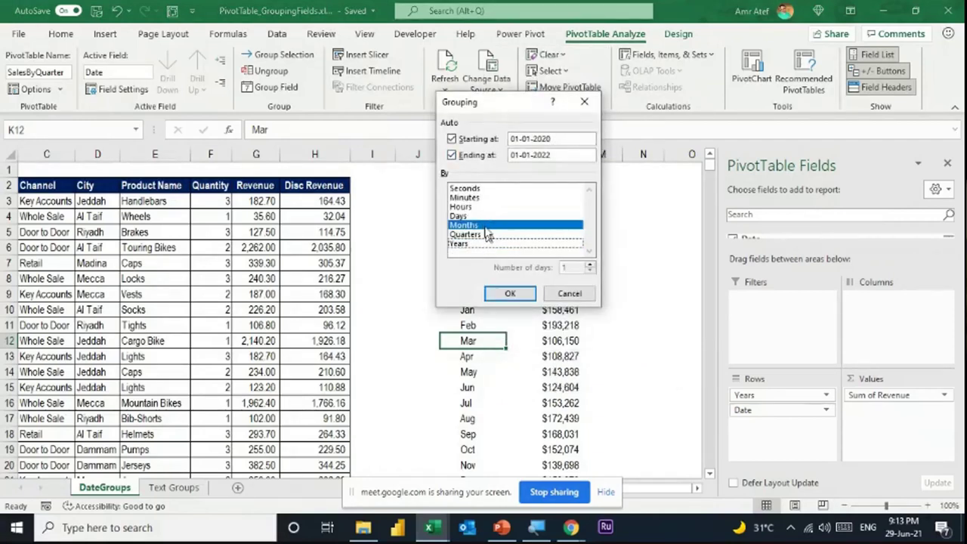
{"action": "left_click", "coordinate": [474, 217]}
{"action": "left_click", "coordinate": [475, 217]}
{"action": "left_click", "coordinate": [474, 225]}
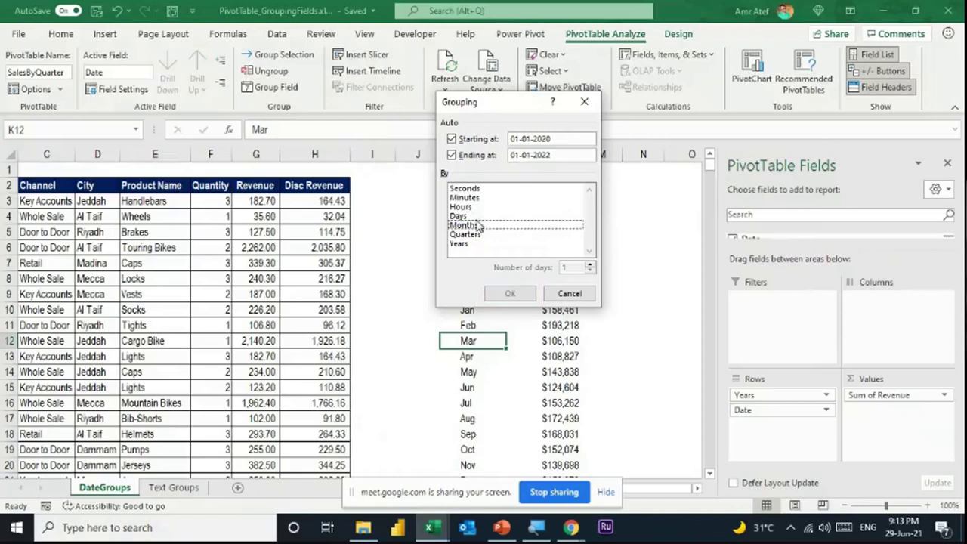
{"action": "left_click", "coordinate": [476, 216]}
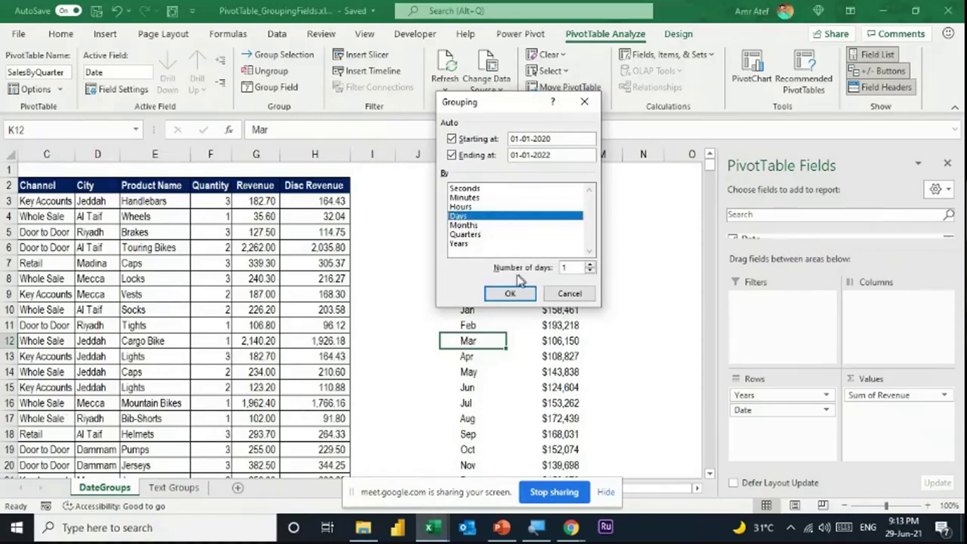
{"action": "left_click", "coordinate": [591, 265]}
{"action": "left_click", "coordinate": [590, 270]}
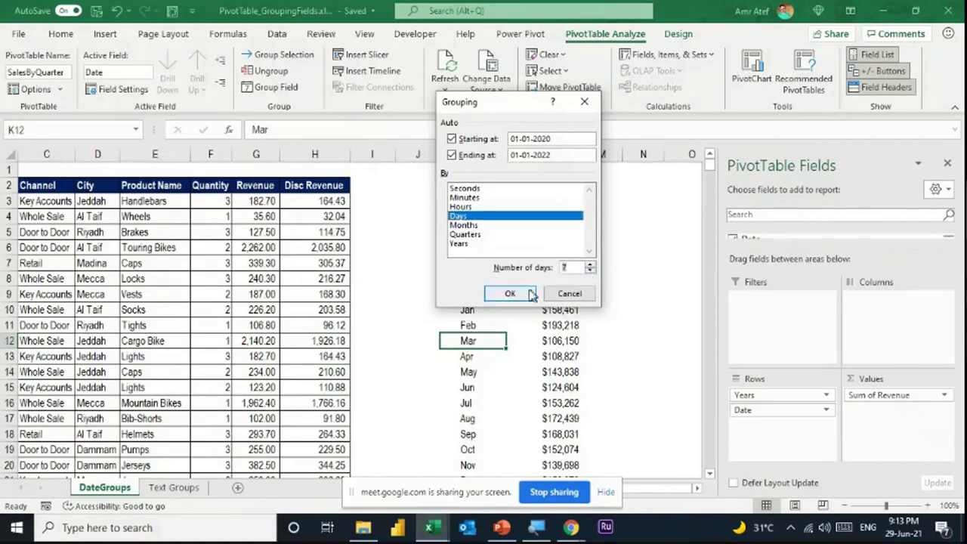
{"action": "left_click", "coordinate": [521, 296]}
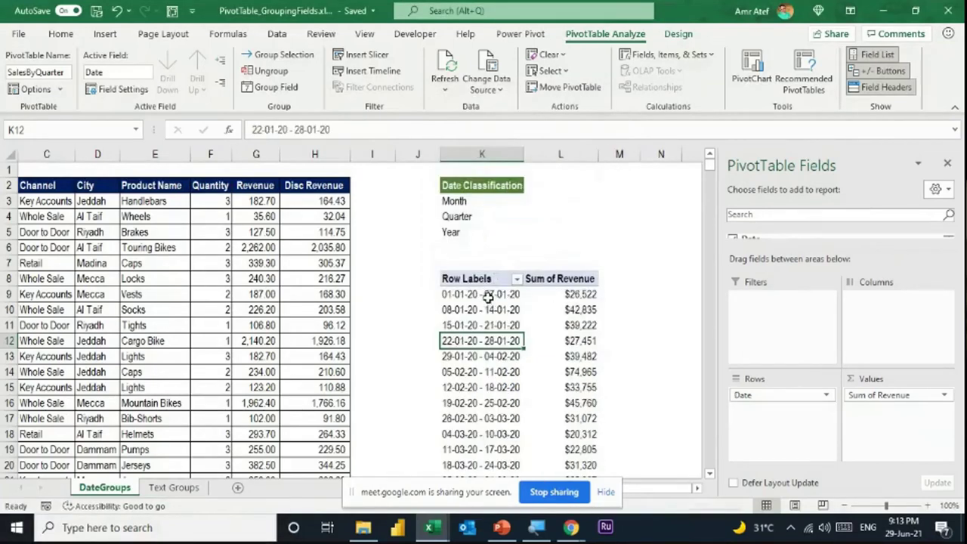
Step: Look through the weekly date ranges in the pivot table and undo the 7-day grouping
{"action": "left_click", "coordinate": [507, 296]}
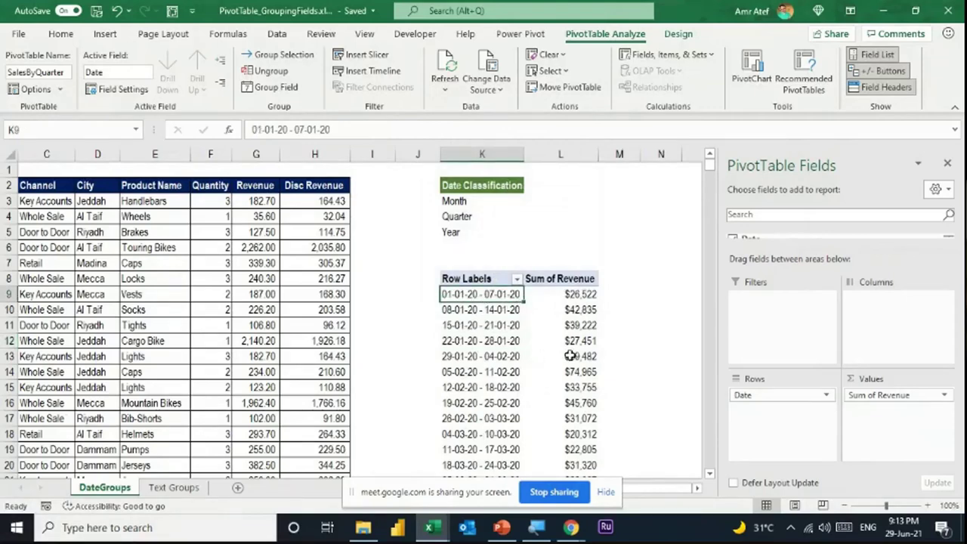
{"action": "scroll", "coordinate": [569, 355], "scroll_direction": "down", "scroll_amount": 1}
{"action": "scroll", "coordinate": [570, 355], "scroll_direction": "up", "scroll_amount": 1}
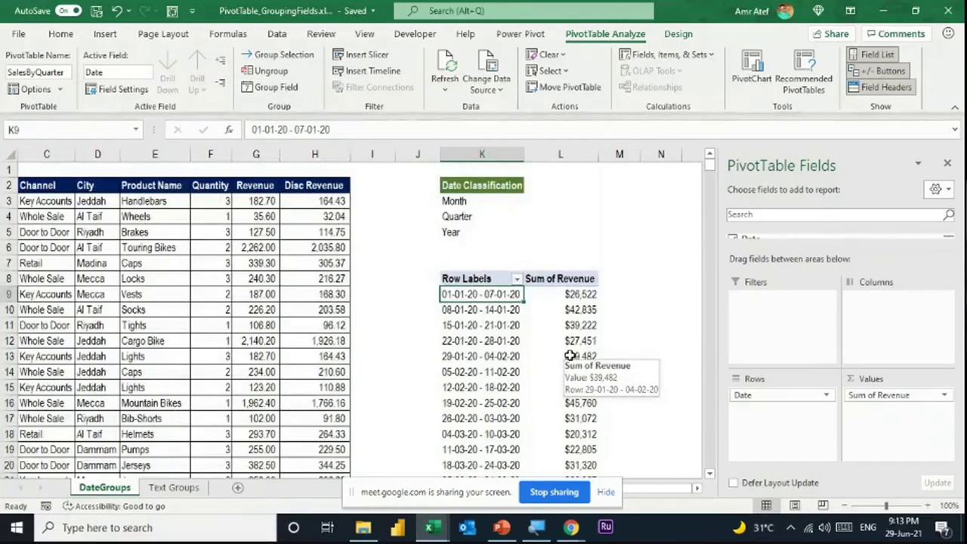
{"action": "key", "text": "ctrl+z"}
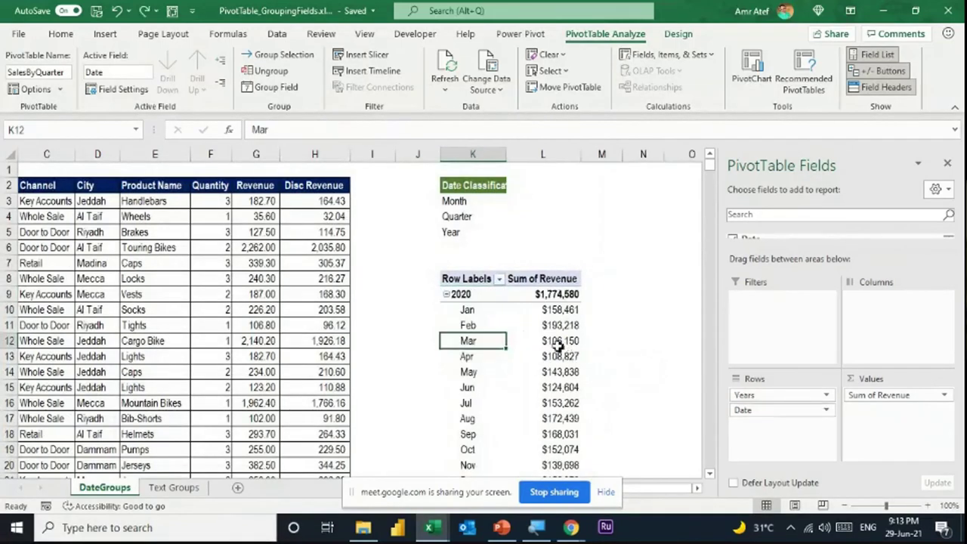
Step: Enlarge the pivot field list above the areas section, and collapse and re-expand 2020 in the pivot table
{"action": "mouse_move", "coordinate": [528, 329]}
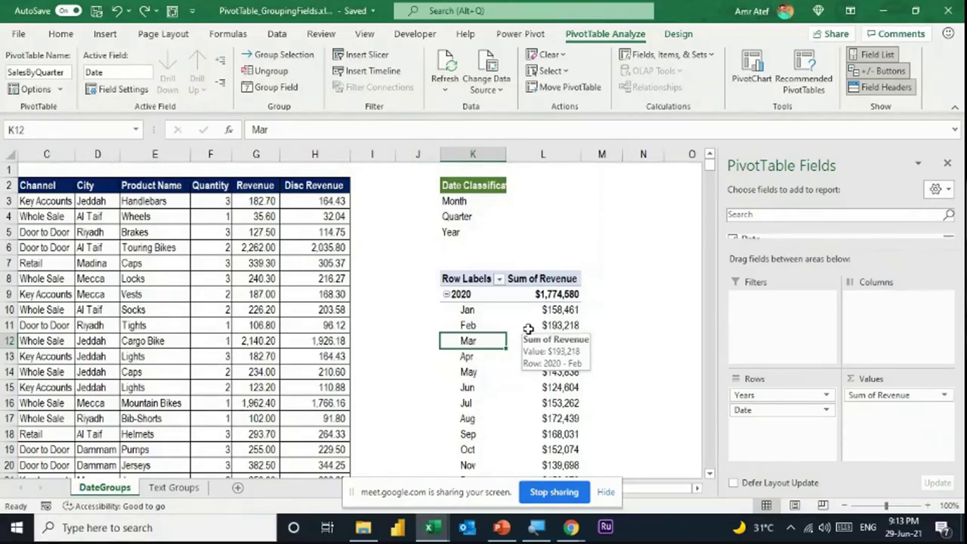
{"action": "left_click_drag", "start_coordinate": [833, 249], "coordinate": [842, 318]}
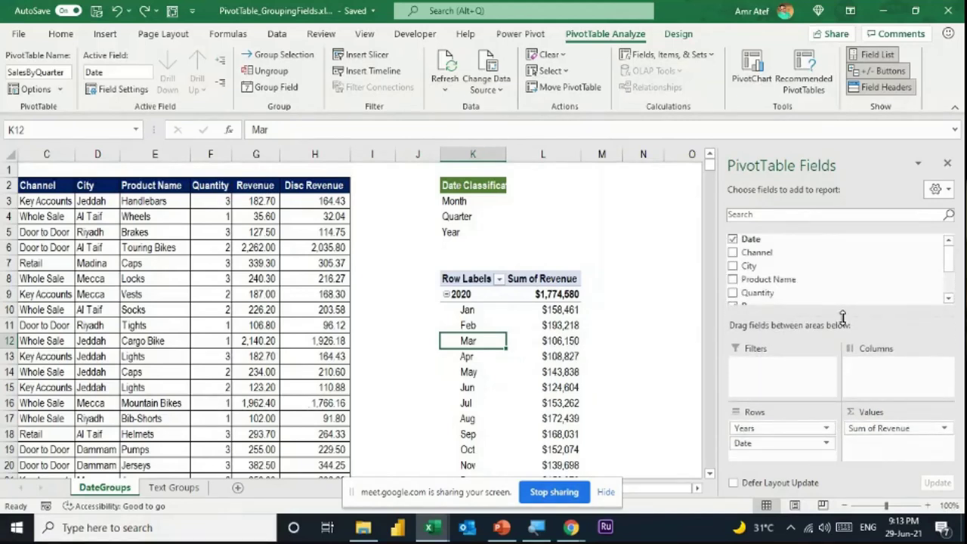
{"action": "left_click", "coordinate": [446, 294]}
{"action": "left_click", "coordinate": [447, 294]}
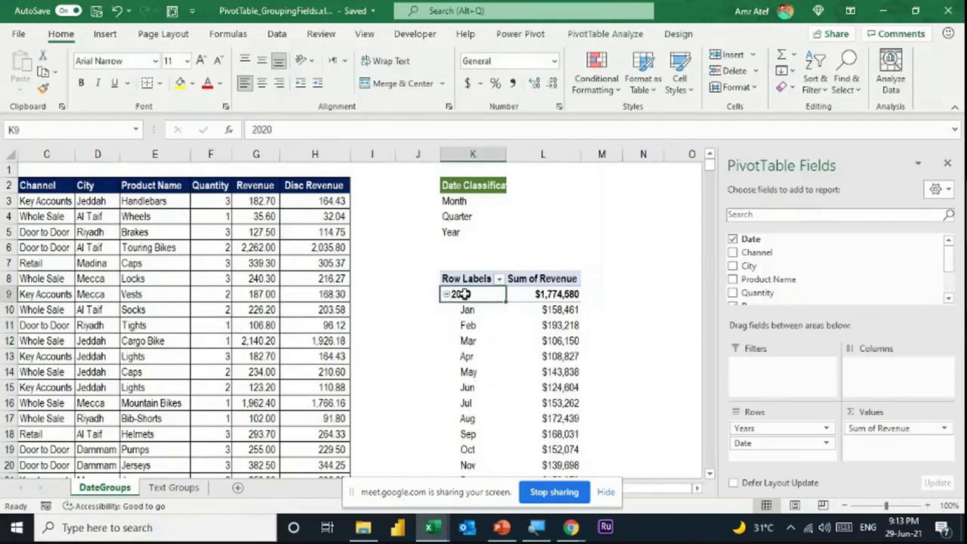
Step: Ungroup the pivot table's dates starting from the Jan row, and undo the ungrouping
{"action": "left_click", "coordinate": [467, 310]}
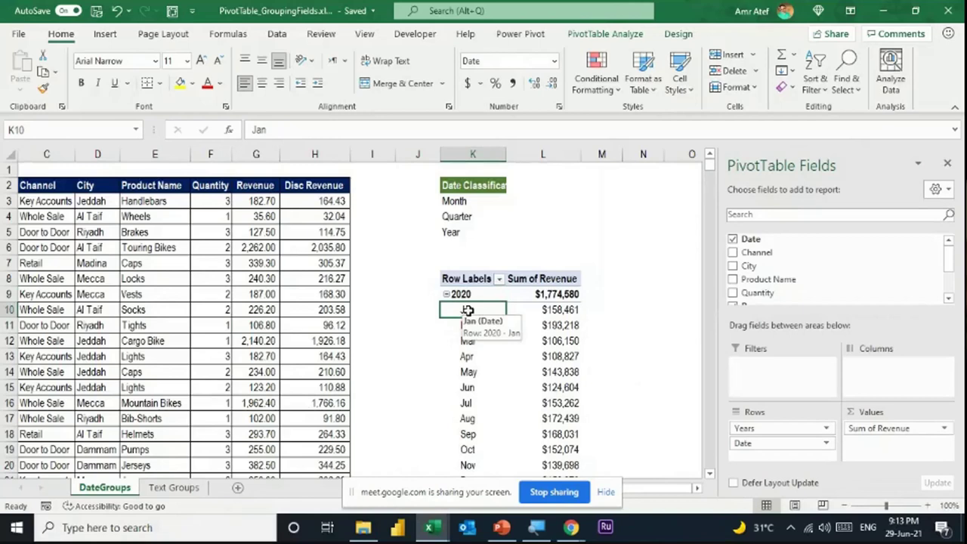
{"action": "right_click", "coordinate": [468, 310]}
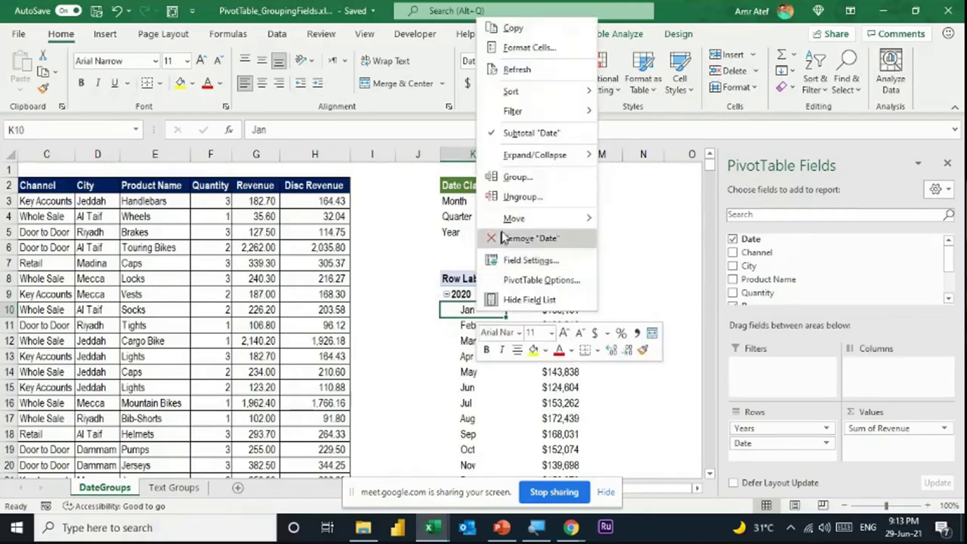
{"action": "left_click", "coordinate": [514, 197]}
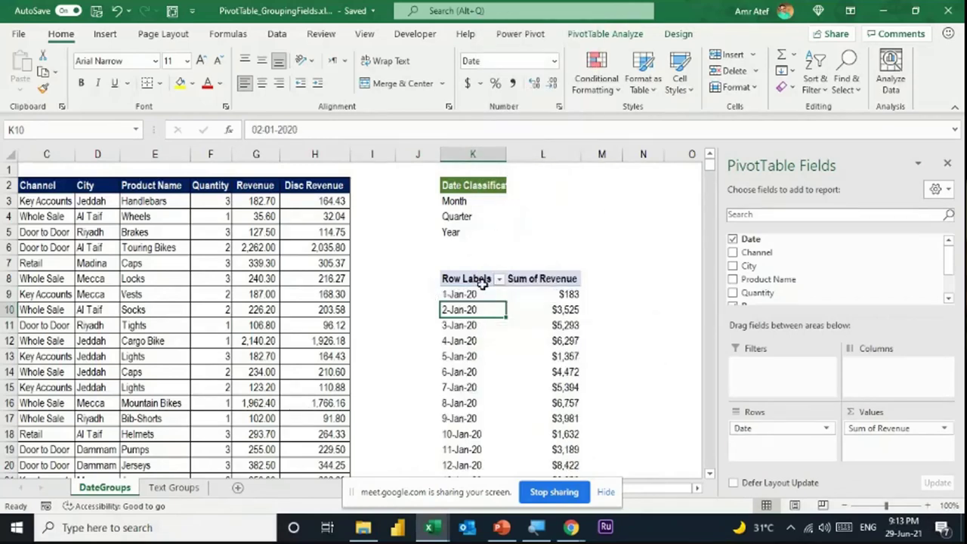
{"action": "key", "text": "ctrl+z"}
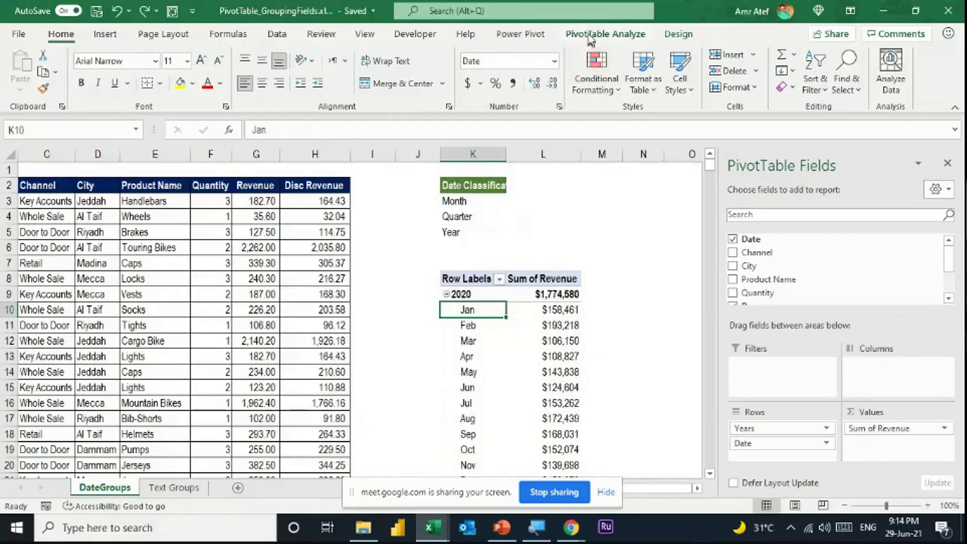
Step: Ungroup the dates to try grouping them by Months only, and restore the Months and Years grouping
{"action": "left_click", "coordinate": [597, 34]}
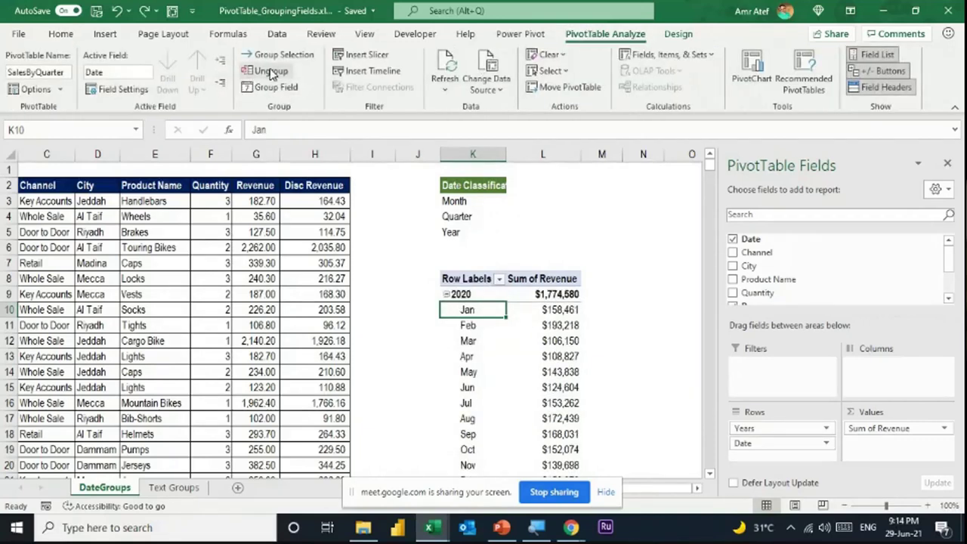
{"action": "left_click", "coordinate": [271, 72]}
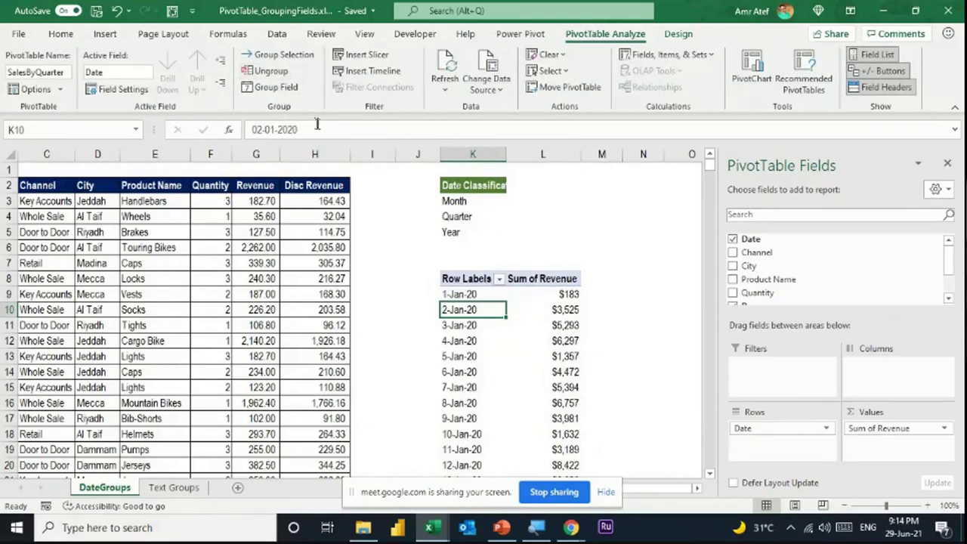
{"action": "left_click", "coordinate": [276, 87]}
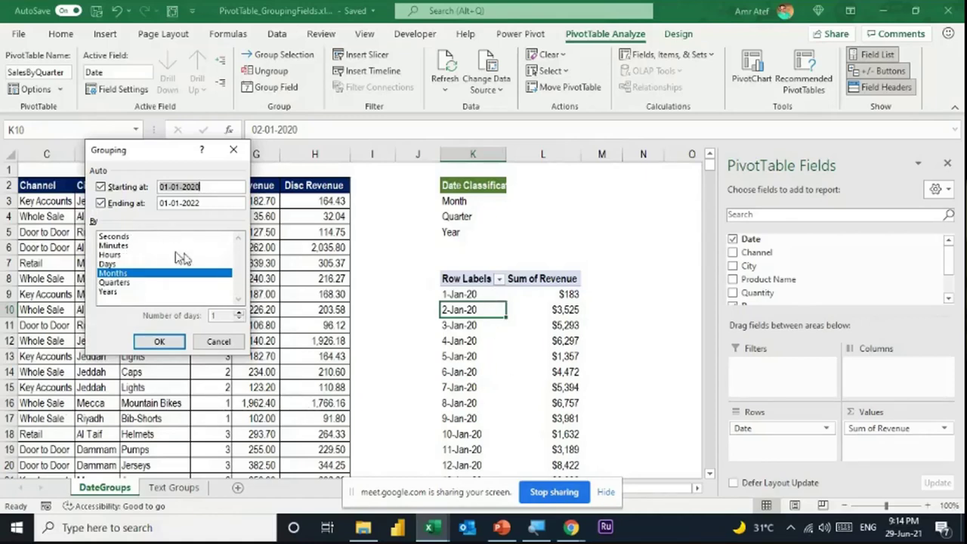
{"action": "left_click", "coordinate": [121, 237]}
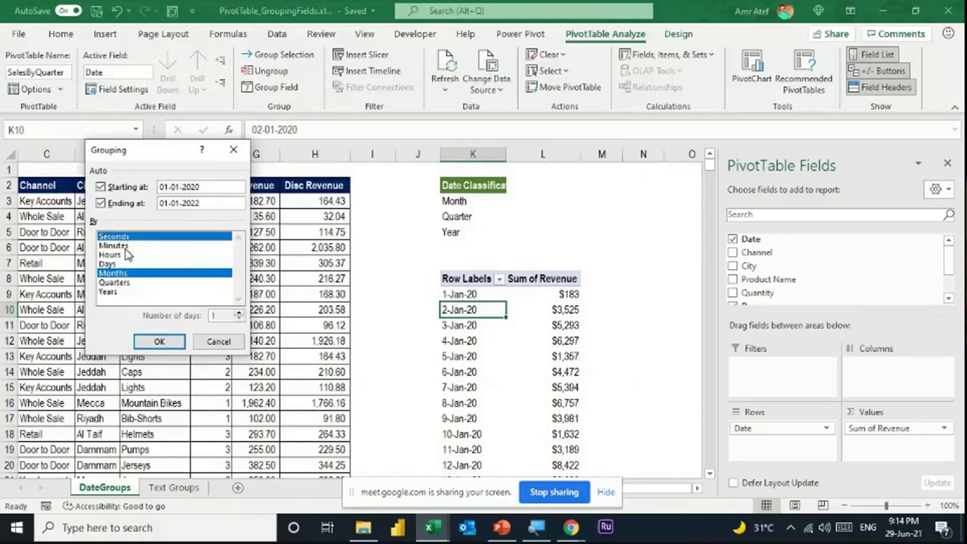
{"action": "left_click", "coordinate": [122, 273]}
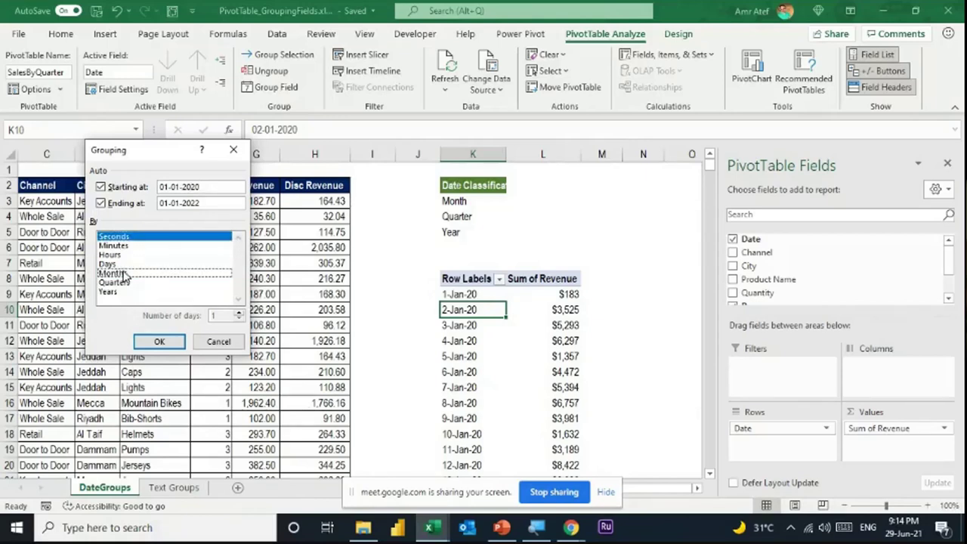
{"action": "left_click", "coordinate": [127, 273]}
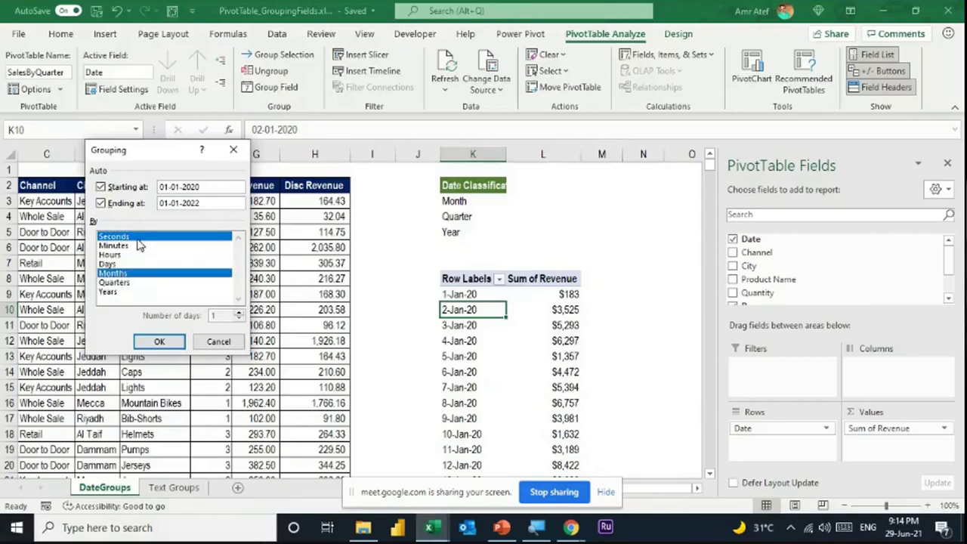
{"action": "left_click", "coordinate": [140, 238]}
{"action": "left_click", "coordinate": [175, 341]}
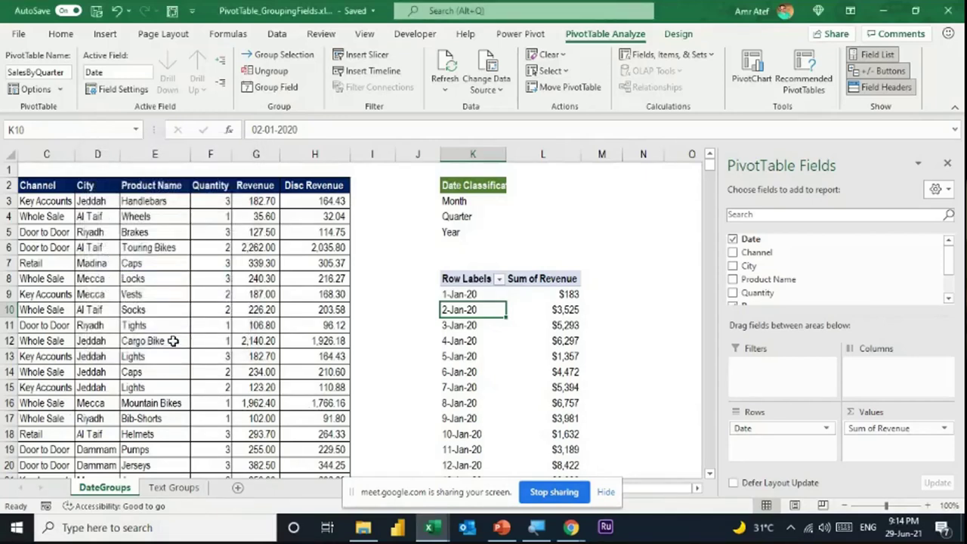
{"action": "scroll", "coordinate": [432, 355], "scroll_direction": "down", "scroll_amount": 3}
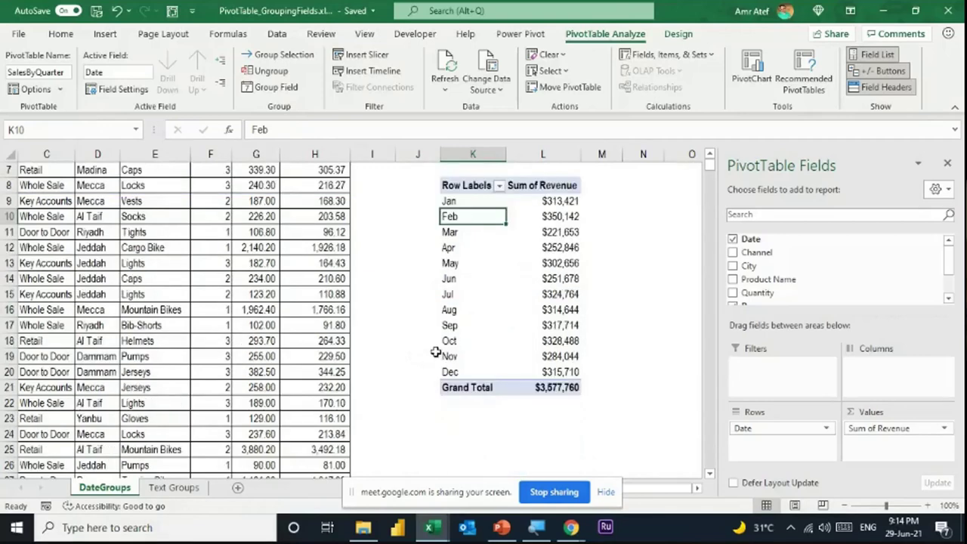
{"action": "scroll", "coordinate": [436, 353], "scroll_direction": "up", "scroll_amount": 3}
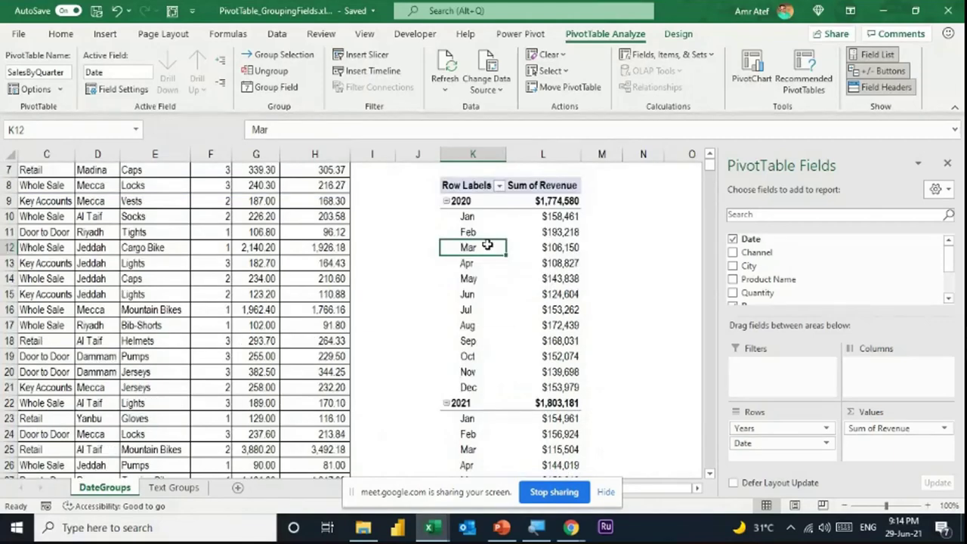
Step: Switch to the Text Groups sheet and examine which channels the Channel Classification table assigns to Direct and Indirect
{"action": "left_click", "coordinate": [174, 487]}
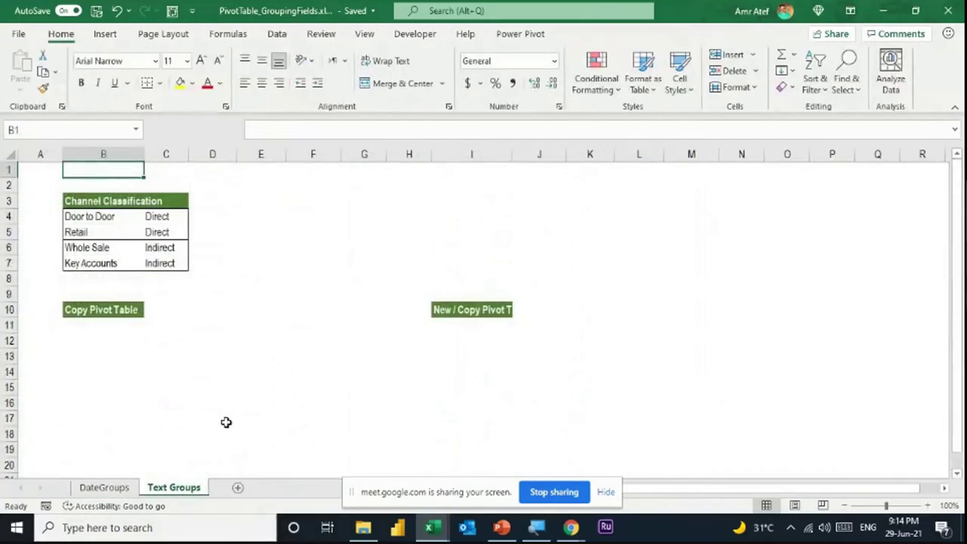
{"action": "left_click", "coordinate": [99, 218]}
{"action": "left_click", "coordinate": [96, 233]}
{"action": "left_click", "coordinate": [98, 249]}
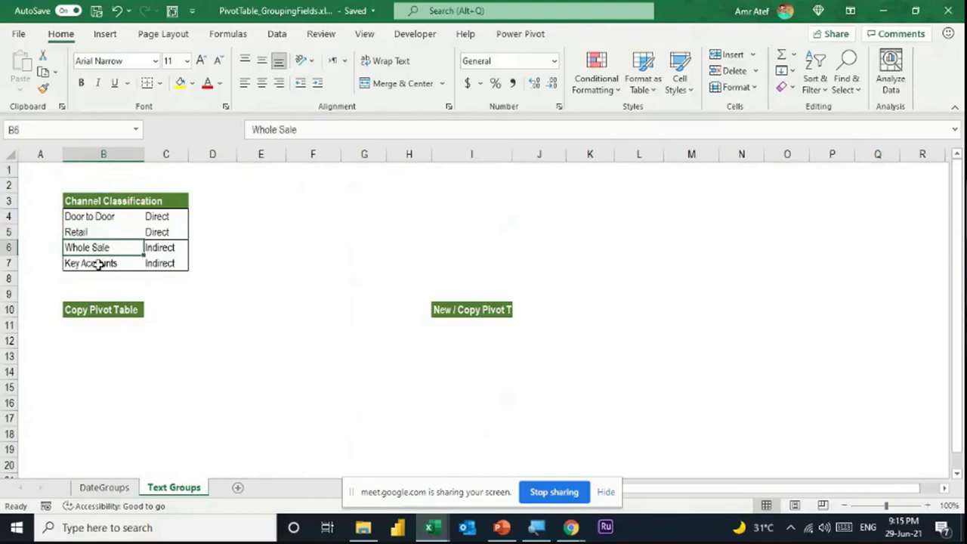
{"action": "left_click", "coordinate": [98, 265]}
{"action": "left_click", "coordinate": [103, 217]}
{"action": "left_click_drag", "start_coordinate": [103, 217], "coordinate": [99, 228]}
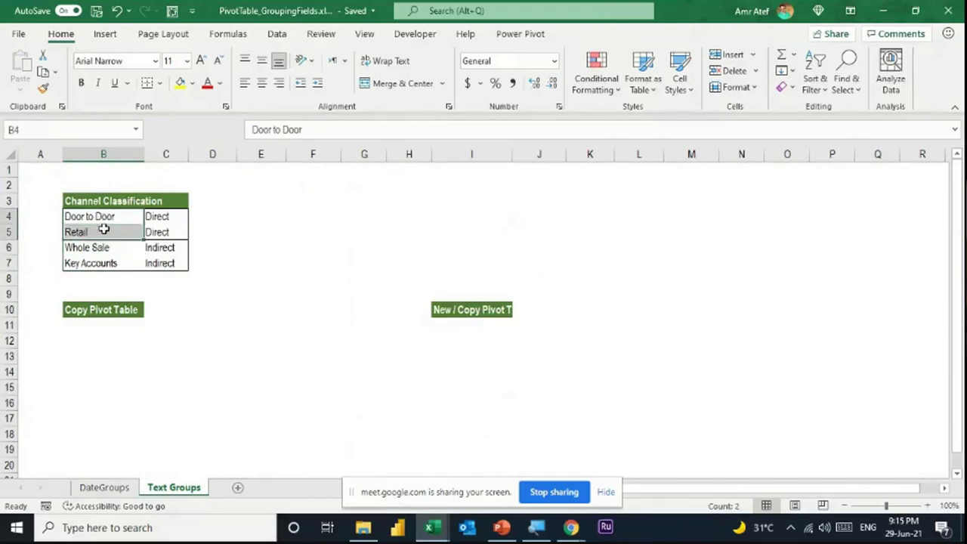
{"action": "left_click_drag", "start_coordinate": [164, 218], "coordinate": [161, 262]}
{"action": "left_click", "coordinate": [93, 249]}
{"action": "left_click", "coordinate": [99, 264]}
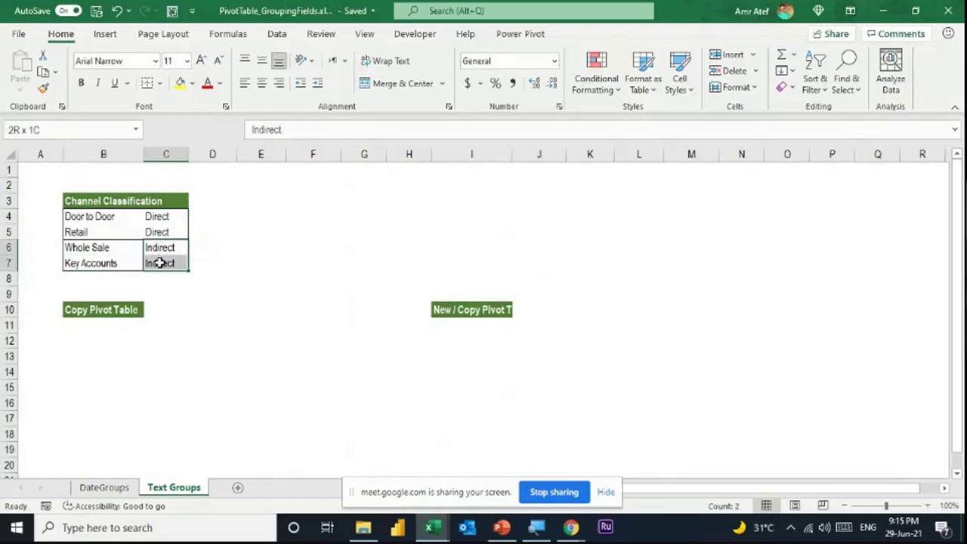
Step: Switch to the DateGroups sheet and collapse the 2020 and 2021 rows in the pivot table
{"action": "left_click", "coordinate": [95, 340]}
{"action": "left_click", "coordinate": [113, 506]}
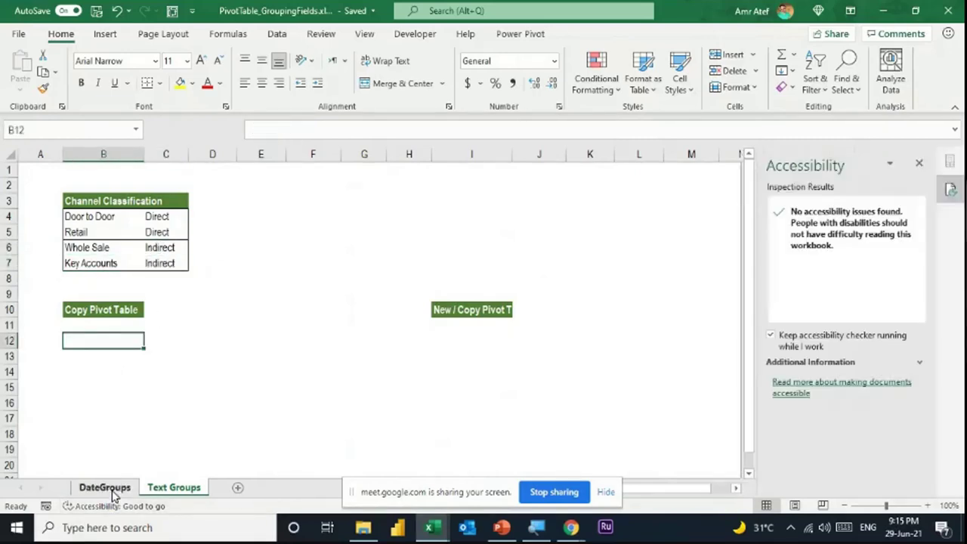
{"action": "left_click", "coordinate": [106, 489]}
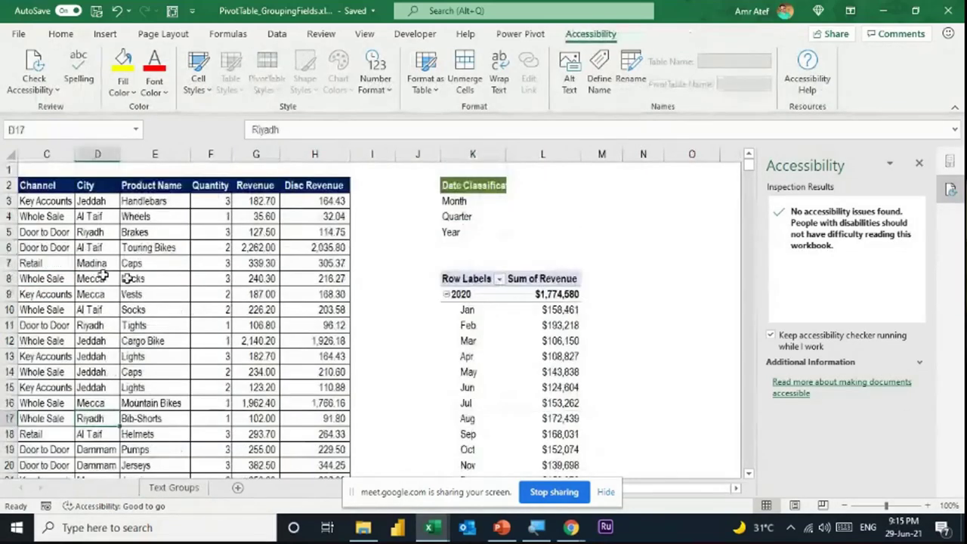
{"action": "scroll", "coordinate": [682, 495], "scroll_direction": "left", "scroll_amount": 2}
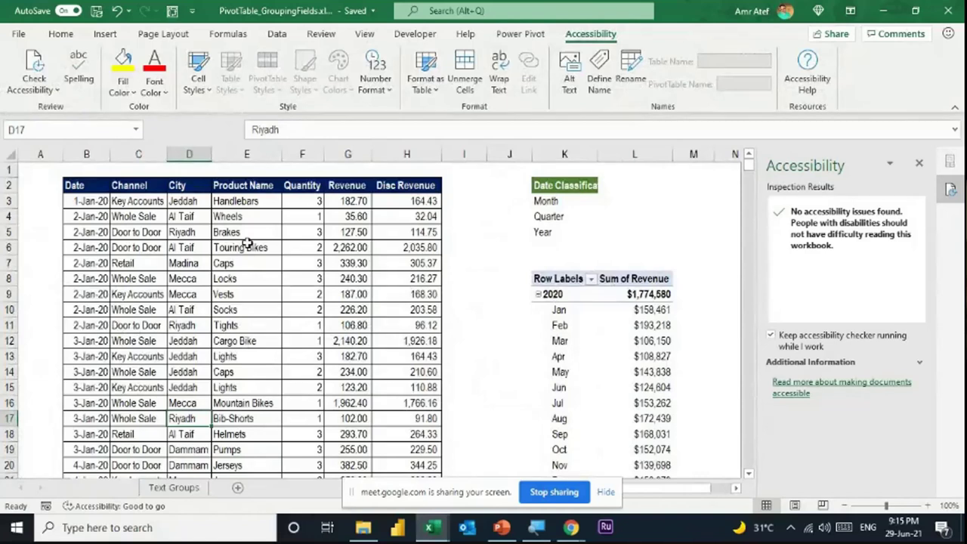
{"action": "left_click", "coordinate": [919, 163]}
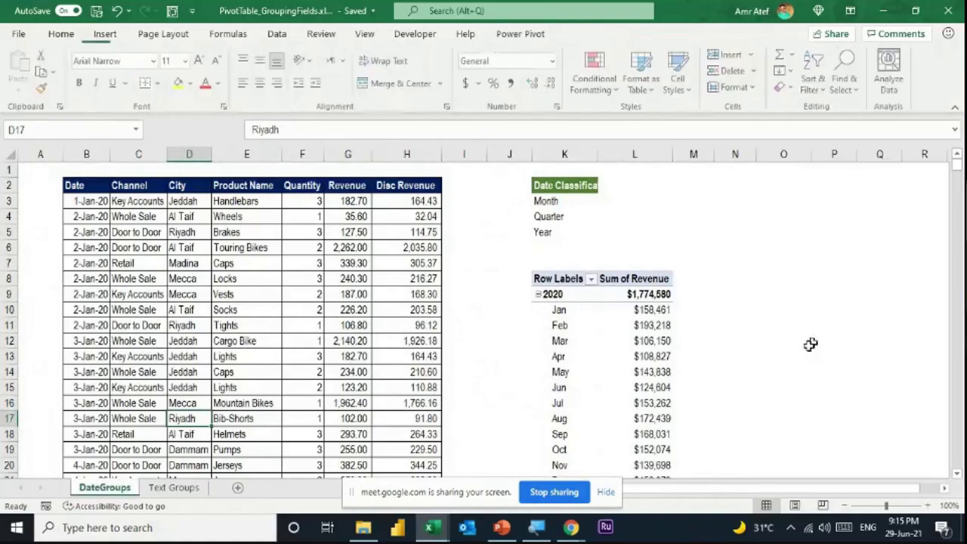
{"action": "left_click", "coordinate": [578, 304]}
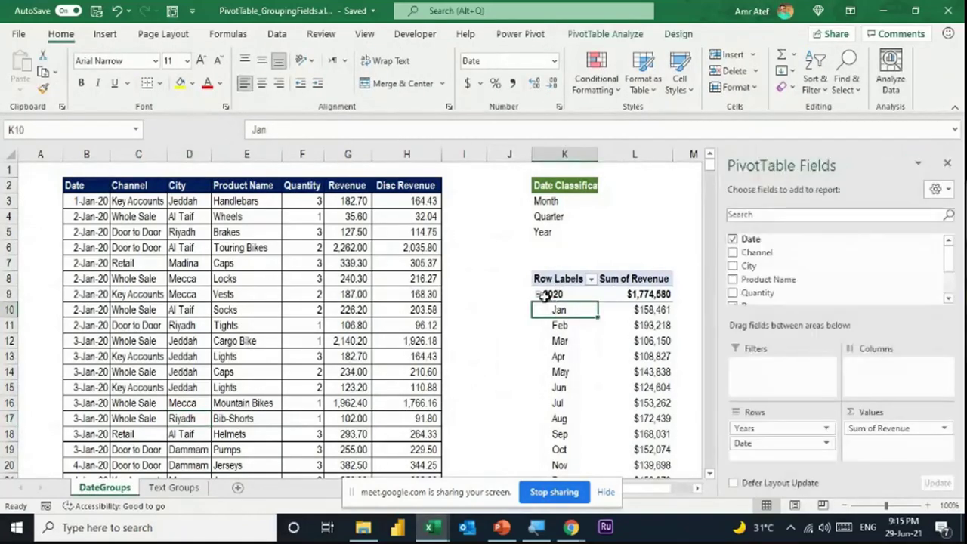
{"action": "left_click", "coordinate": [539, 295]}
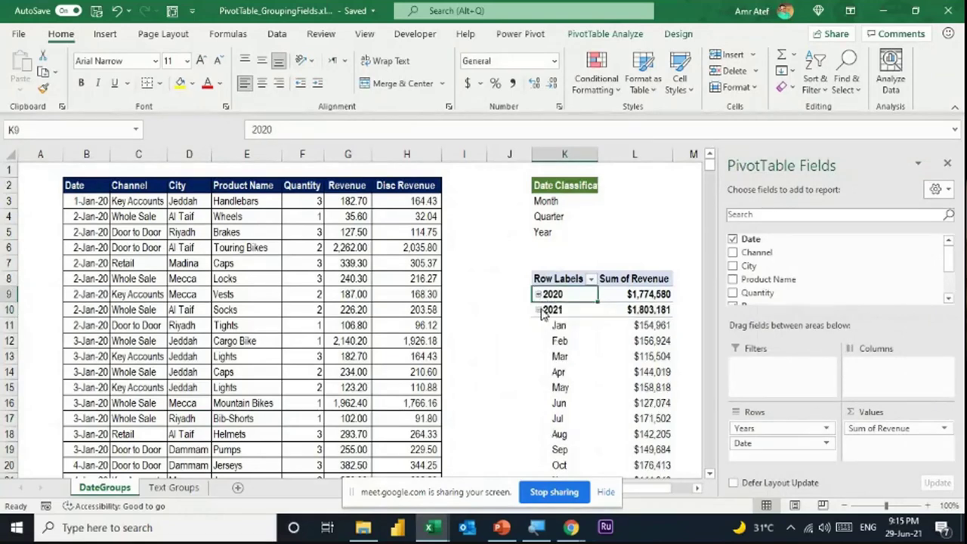
{"action": "left_click", "coordinate": [539, 309]}
Step: Copy the entire collapsed pivot table to cell B12 on the Text Groups sheet
{"action": "left_click_drag", "start_coordinate": [546, 281], "coordinate": [638, 327]}
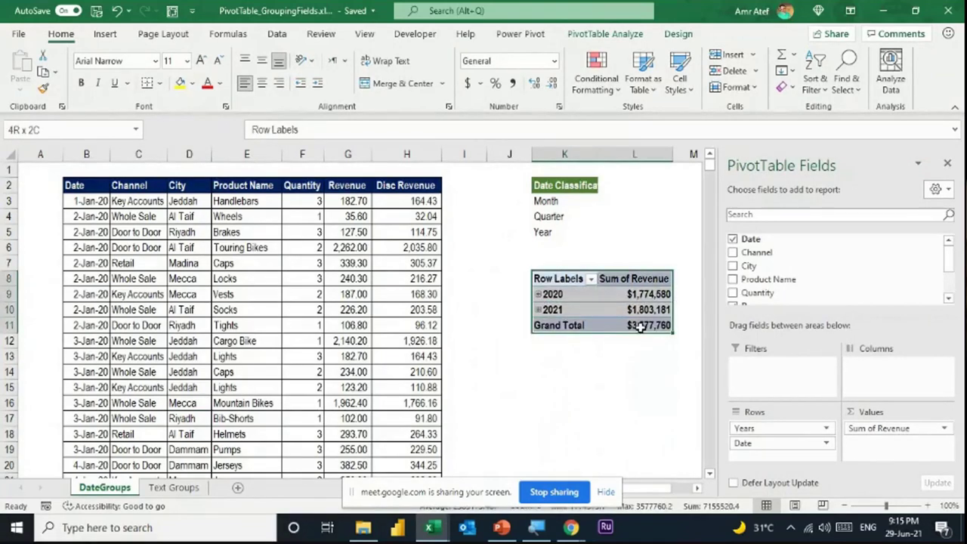
{"action": "left_click", "coordinate": [595, 310]}
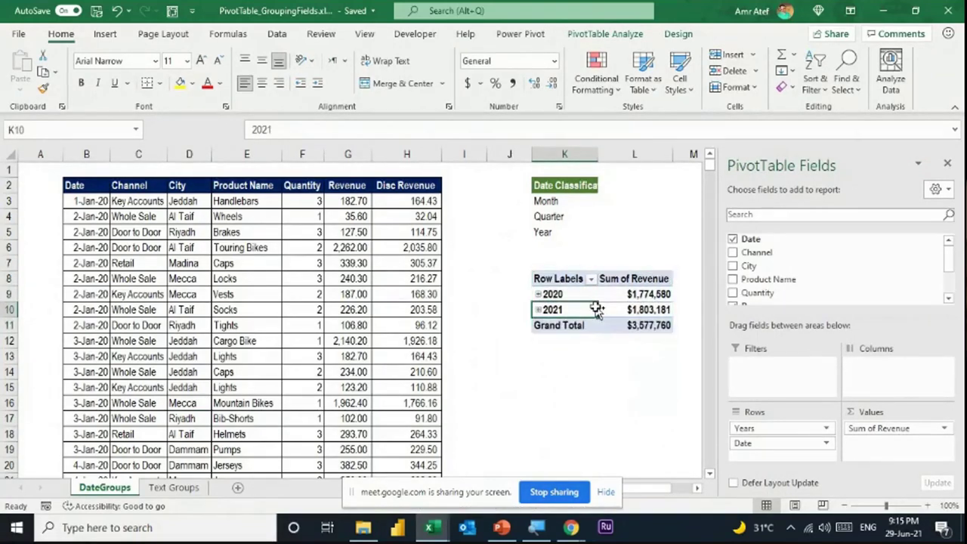
{"action": "key", "text": "ctrl+a"}
{"action": "key", "text": "ctrl+c"}
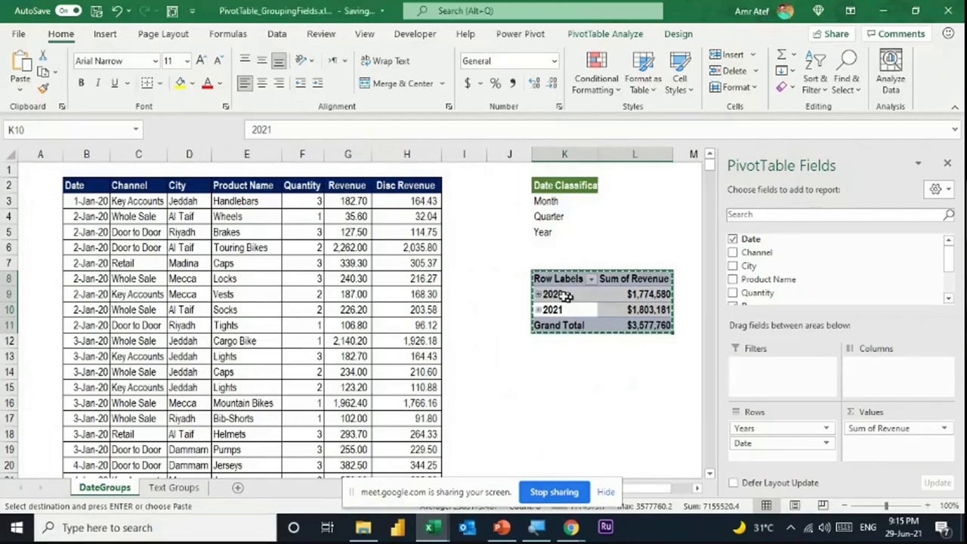
{"action": "left_click", "coordinate": [175, 488]}
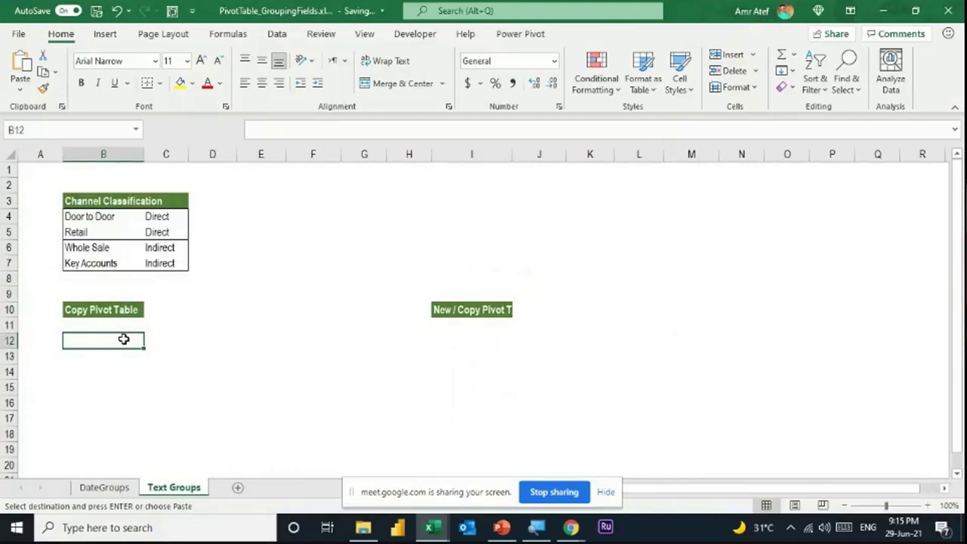
{"action": "key", "text": "ctrl+v"}
{"action": "key", "text": "ctrl"}
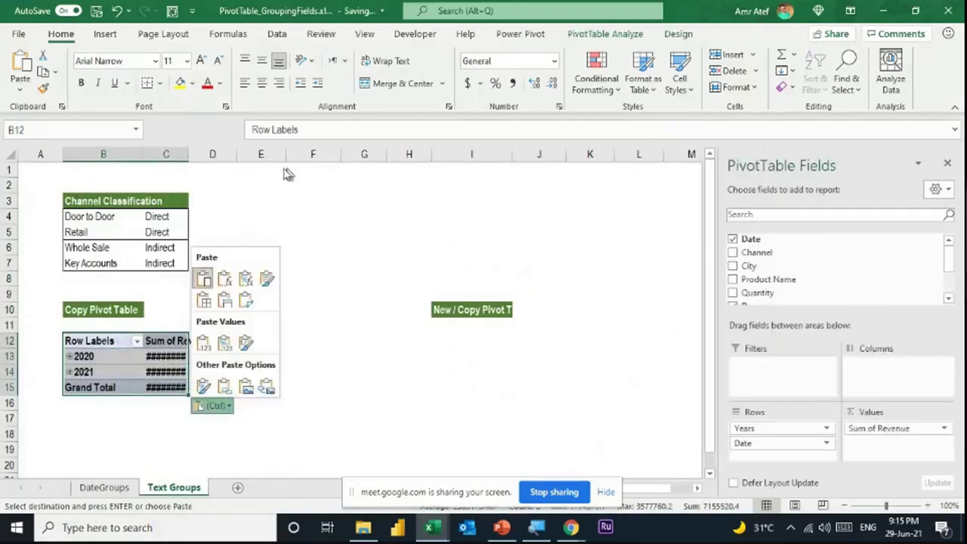
Step: Widen column C to fit the revenue values and move the copied pivot table down to start at cell B15
{"action": "left_click_drag", "start_coordinate": [188, 154], "coordinate": [219, 154]}
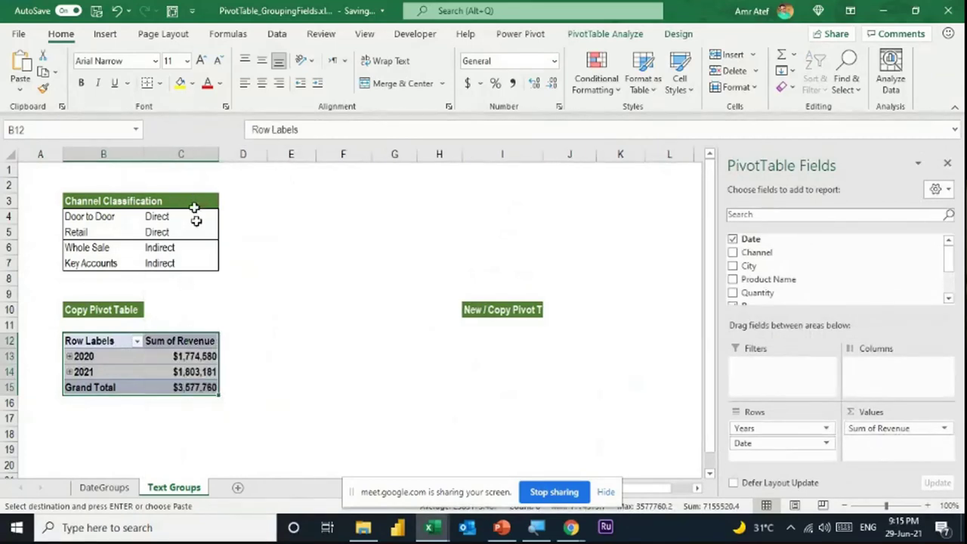
{"action": "left_click", "coordinate": [186, 359]}
{"action": "scroll", "coordinate": [820, 243], "scroll_direction": "down", "scroll_amount": 3}
{"action": "scroll", "coordinate": [821, 245], "scroll_direction": "up", "scroll_amount": 3}
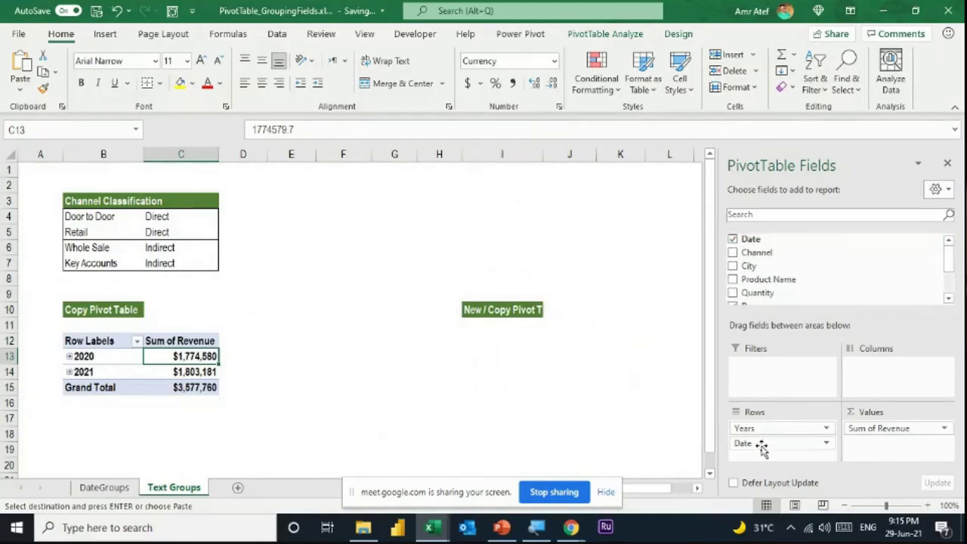
{"action": "left_click_drag", "start_coordinate": [761, 448], "coordinate": [806, 371]}
{"action": "key", "text": "Escape"}
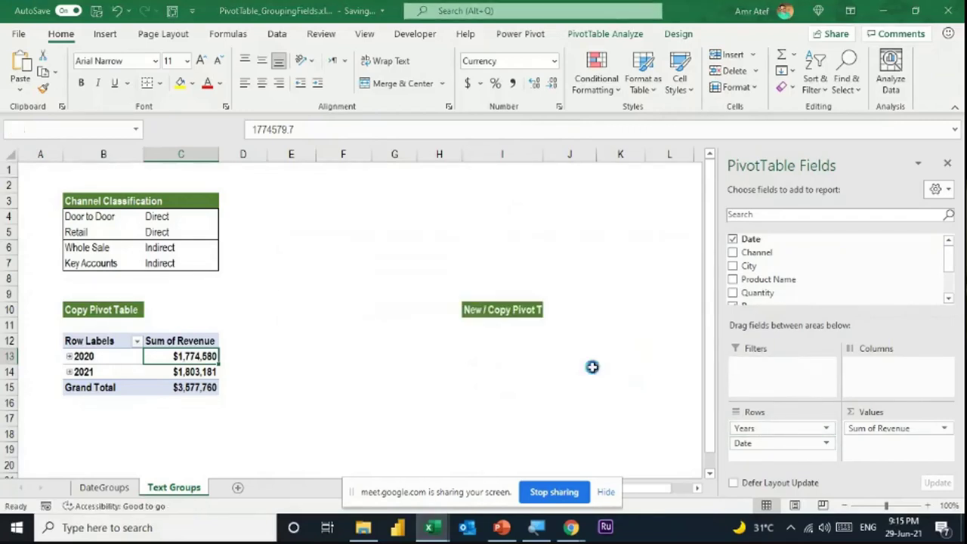
{"action": "left_click_drag", "start_coordinate": [91, 344], "coordinate": [191, 448]}
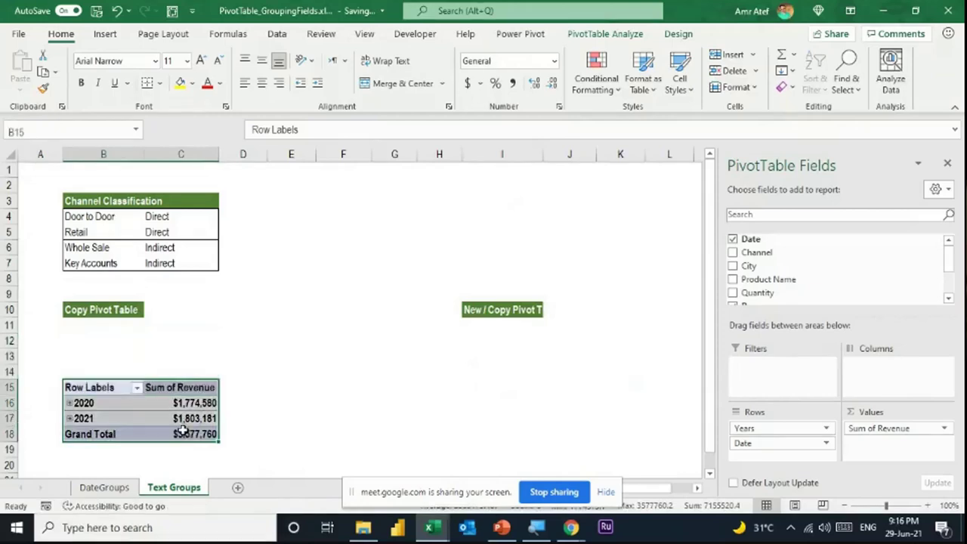
Step: Make Years a report filter of the copied pivot table and replace Date with Channel in the rows
{"action": "left_click_drag", "start_coordinate": [761, 423], "coordinate": [792, 375]}
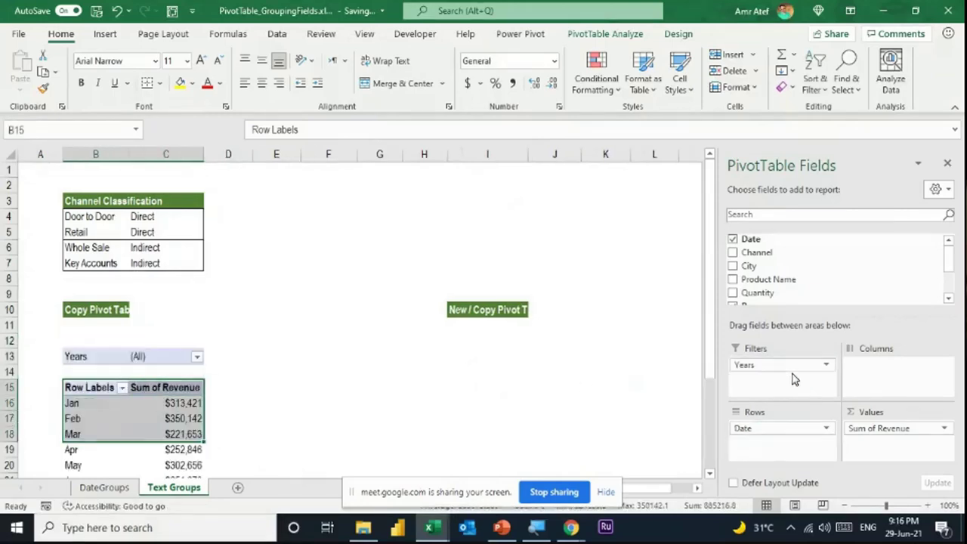
{"action": "left_click_drag", "start_coordinate": [756, 428], "coordinate": [803, 291]}
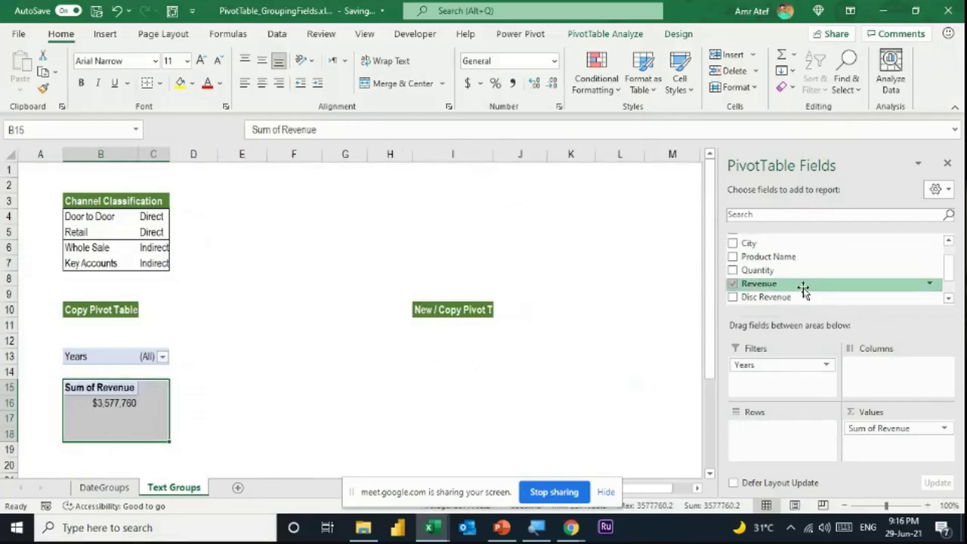
{"action": "scroll", "coordinate": [799, 270], "scroll_direction": "up", "scroll_amount": 1}
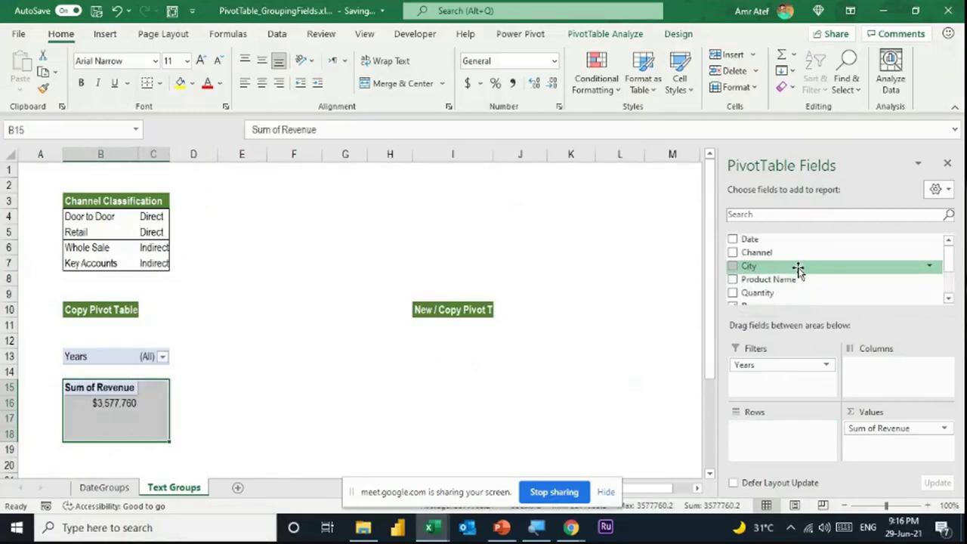
{"action": "left_click_drag", "start_coordinate": [794, 257], "coordinate": [798, 445]}
Step: Group the Door to Door and Retail channels in the copied pivot table
{"action": "left_click", "coordinate": [98, 404]}
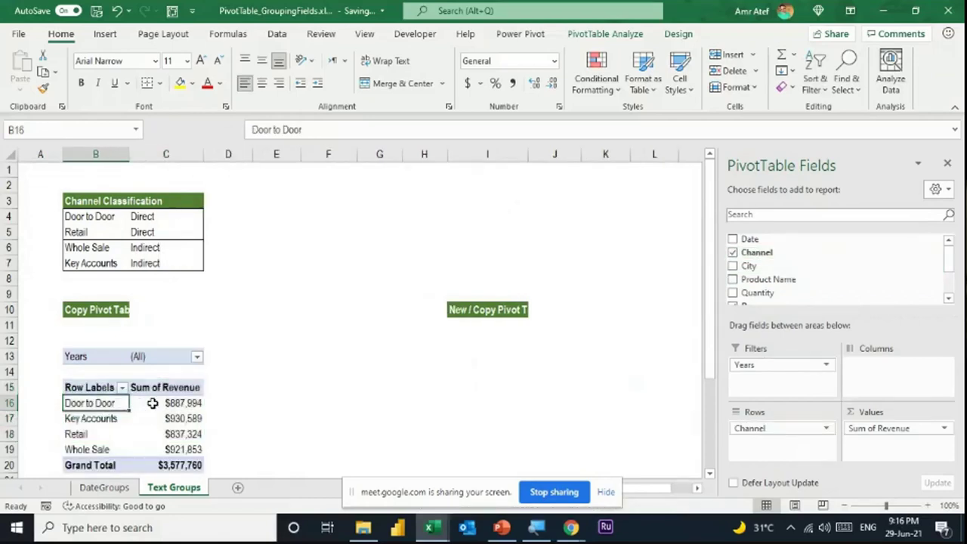
{"action": "scroll", "coordinate": [152, 403], "scroll_direction": "down", "scroll_amount": 1}
{"action": "scroll", "coordinate": [152, 404], "scroll_direction": "down", "scroll_amount": 1}
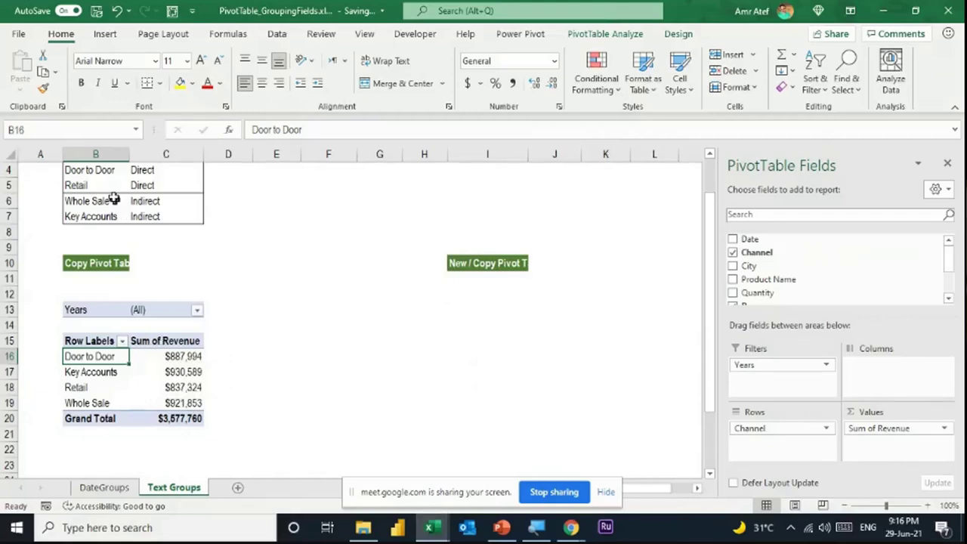
{"action": "left_click", "coordinate": [91, 387], "text": "ctrl"}
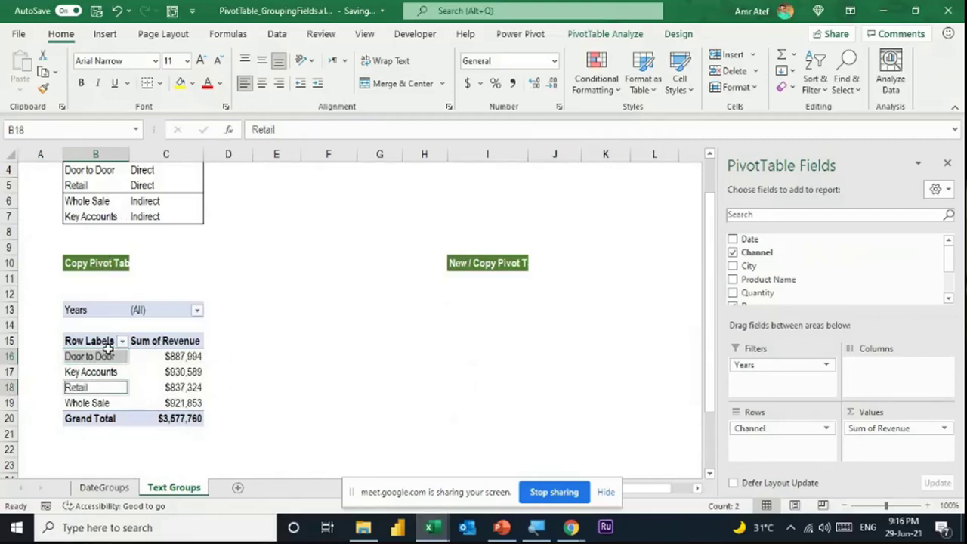
{"action": "left_click", "coordinate": [113, 359]}
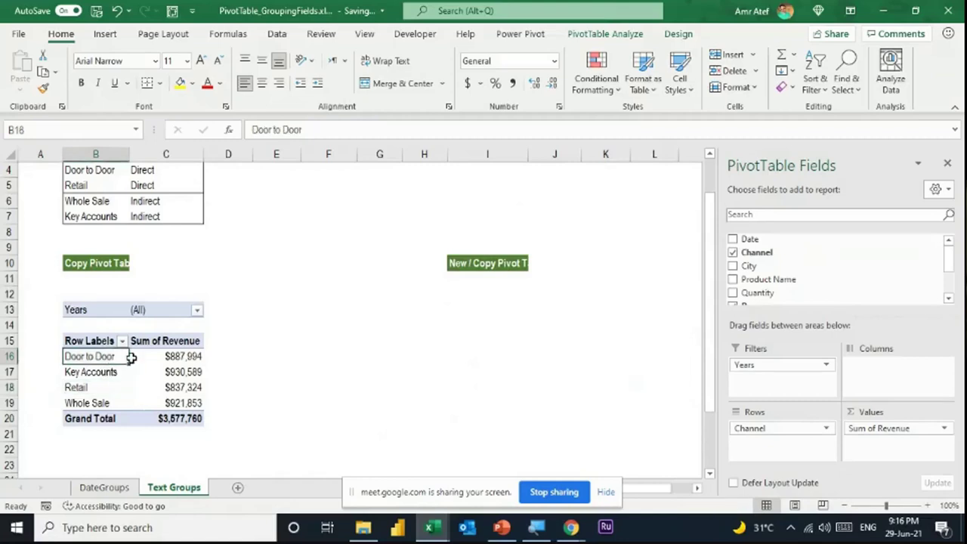
{"action": "left_click", "coordinate": [95, 388], "text": "ctrl"}
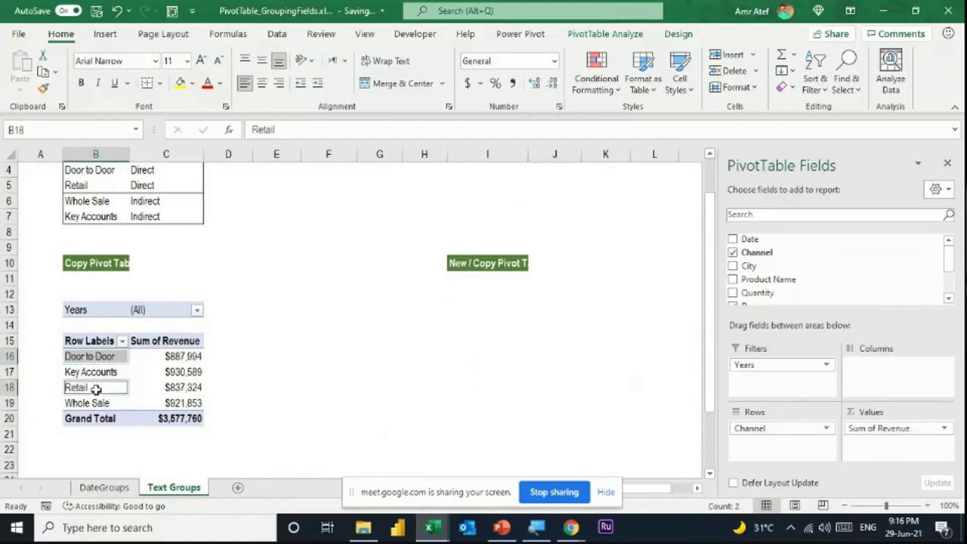
{"action": "right_click", "coordinate": [96, 389]}
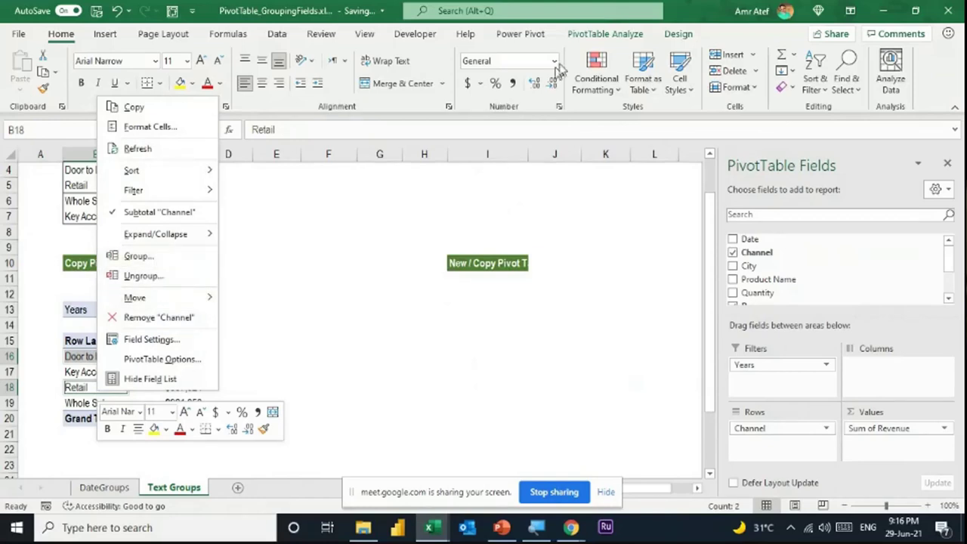
{"action": "left_click", "coordinate": [593, 39]}
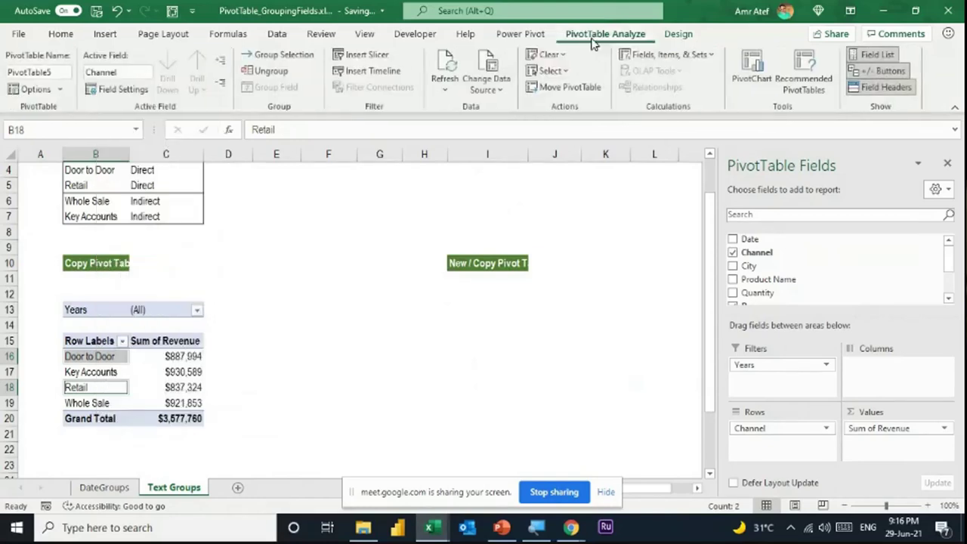
{"action": "left_click", "coordinate": [283, 56]}
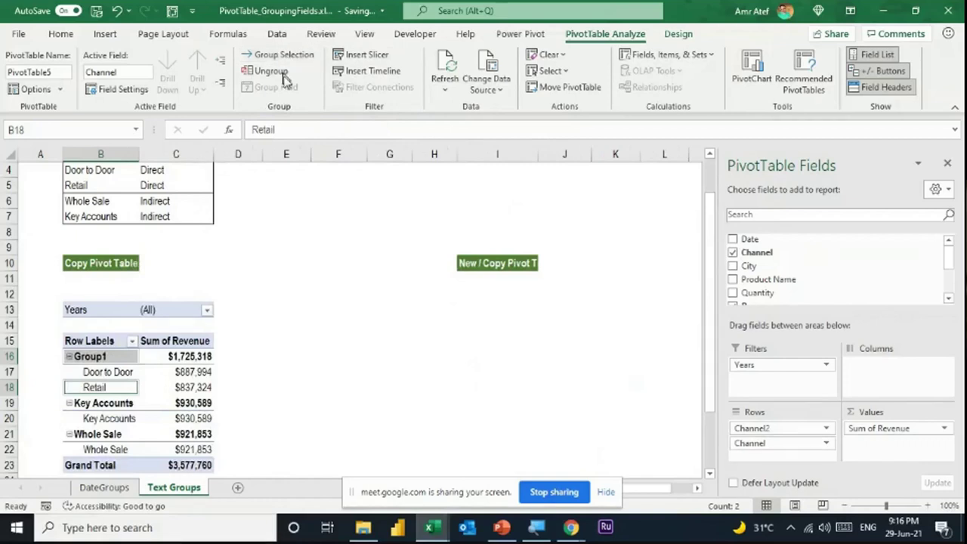
Step: Examine the new channel group's rows and the grouping field added to the pivot field list
{"action": "scroll", "coordinate": [149, 345], "scroll_direction": "down", "scroll_amount": 1}
{"action": "left_click", "coordinate": [98, 310]}
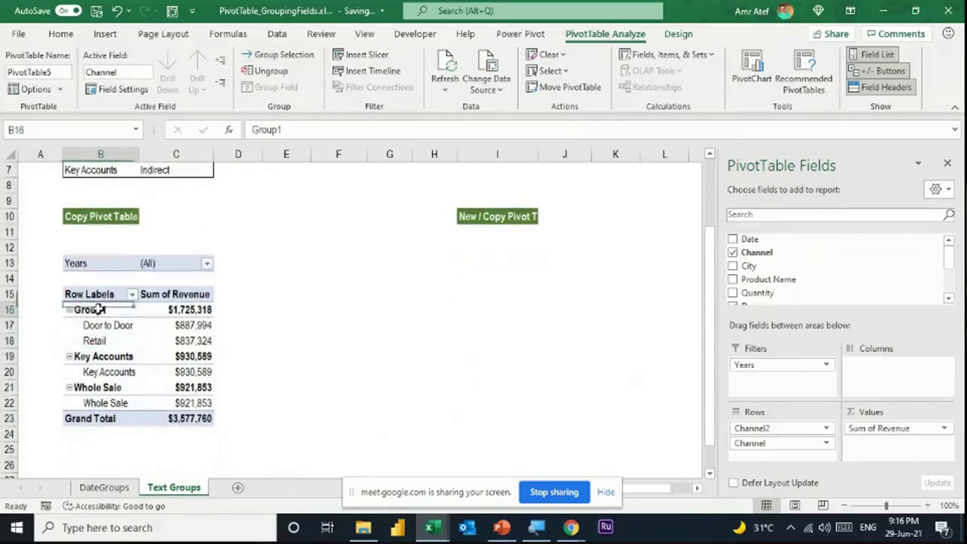
{"action": "left_click", "coordinate": [103, 325]}
{"action": "mouse_move", "coordinate": [103, 326]}
{"action": "left_mouse_down"}
{"action": "mouse_move", "coordinate": [103, 340]}
{"action": "mouse_move", "coordinate": [103, 326]}
{"action": "left_mouse_up"}
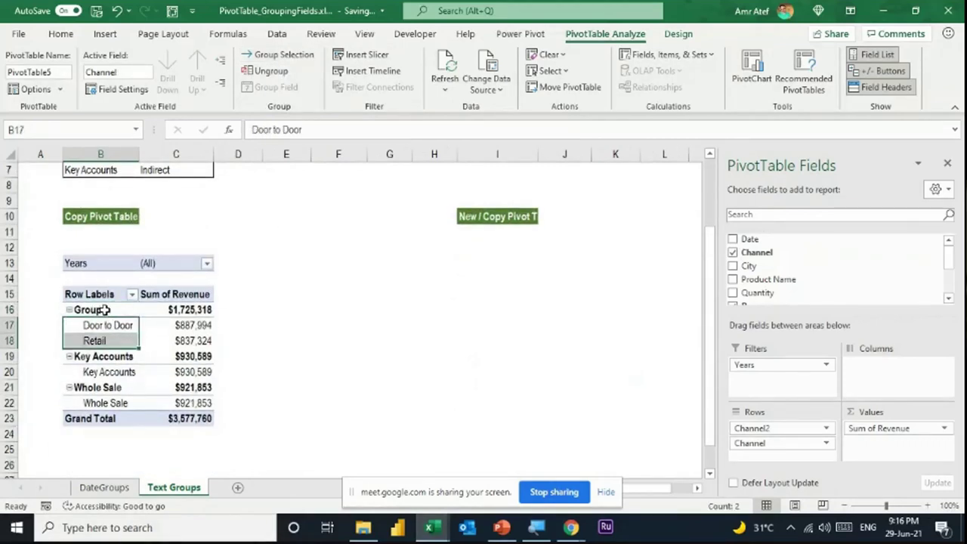
{"action": "left_click", "coordinate": [99, 310]}
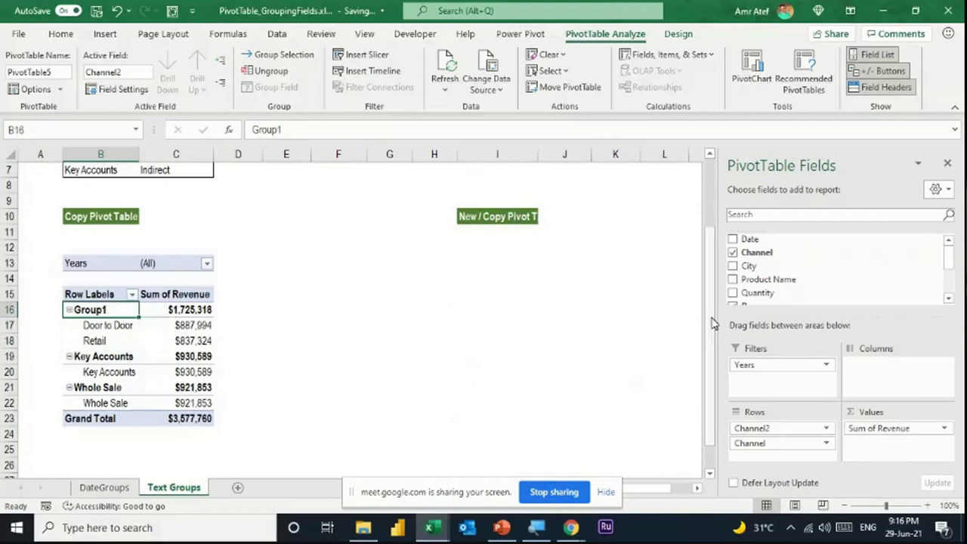
{"action": "scroll", "coordinate": [781, 279], "scroll_direction": "down", "scroll_amount": 2}
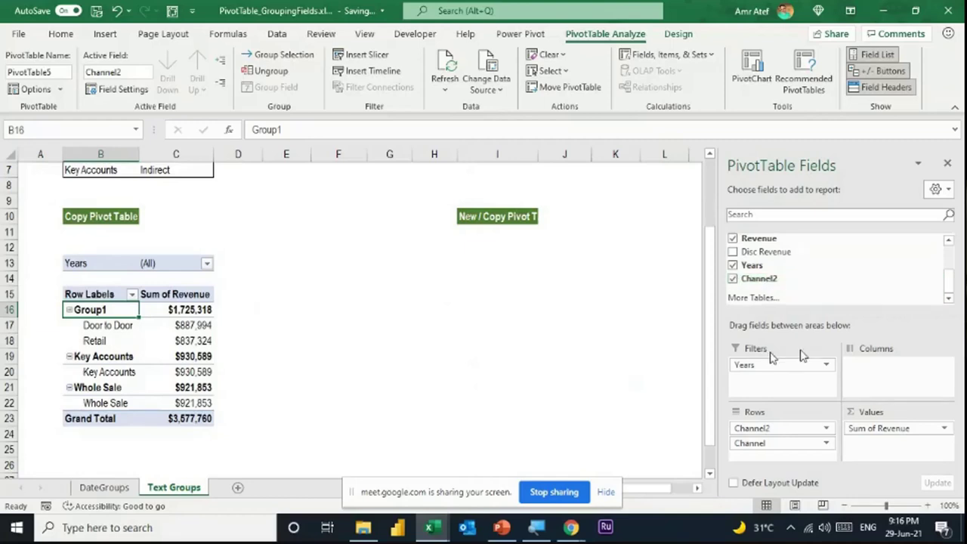
{"action": "scroll", "coordinate": [812, 272], "scroll_direction": "up", "scroll_amount": 1}
{"action": "scroll", "coordinate": [813, 272], "scroll_direction": "up", "scroll_amount": 1}
{"action": "scroll", "coordinate": [803, 250], "scroll_direction": "down", "scroll_amount": 2}
Step: Group the Key Accounts and Whole Sale channels into a second group
{"action": "left_click_drag", "start_coordinate": [110, 356], "coordinate": [105, 403]}
{"action": "right_click", "coordinate": [106, 402]}
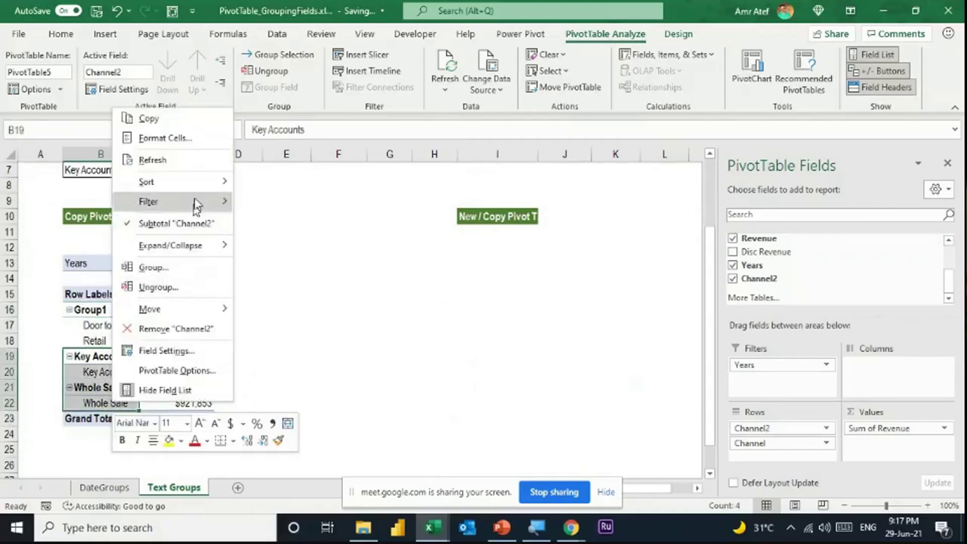
{"action": "left_click", "coordinate": [179, 266]}
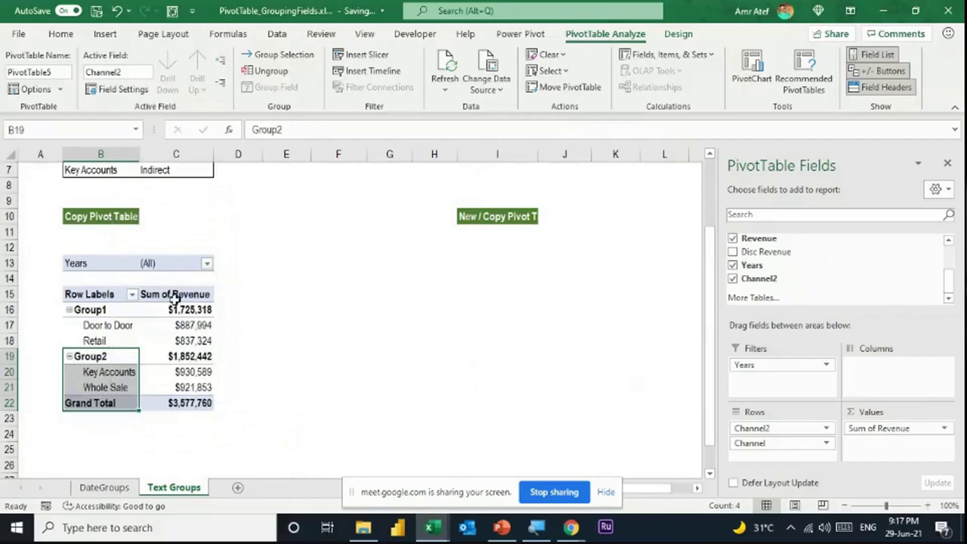
{"action": "left_click", "coordinate": [113, 355]}
{"action": "mouse_move", "coordinate": [112, 354]}
{"action": "left_mouse_down"}
{"action": "mouse_move", "coordinate": [114, 309]}
{"action": "mouse_move", "coordinate": [119, 353]}
{"action": "left_mouse_up"}
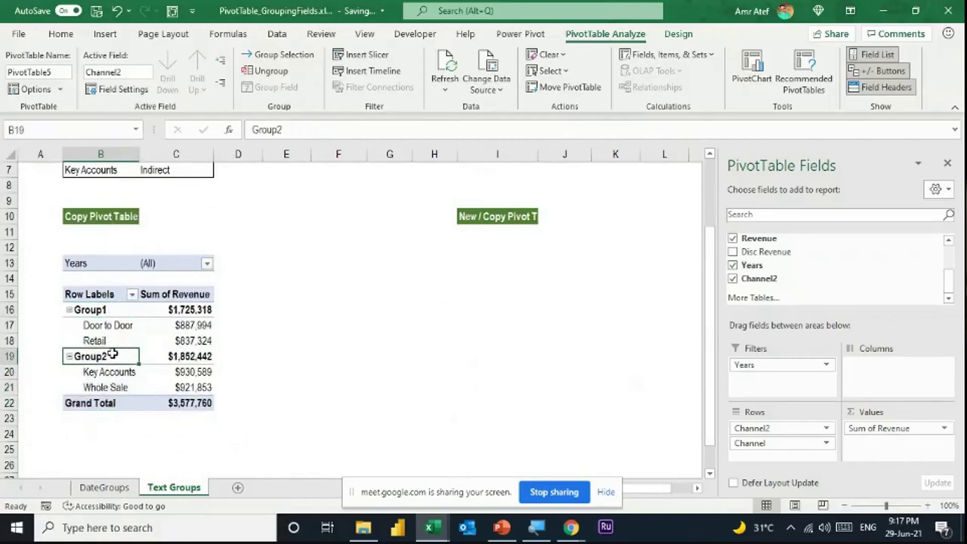
Step: Rename the group containing Door to Door and Retail as Direct
{"action": "left_click", "coordinate": [104, 309]}
{"action": "double_click", "coordinate": [254, 129]}
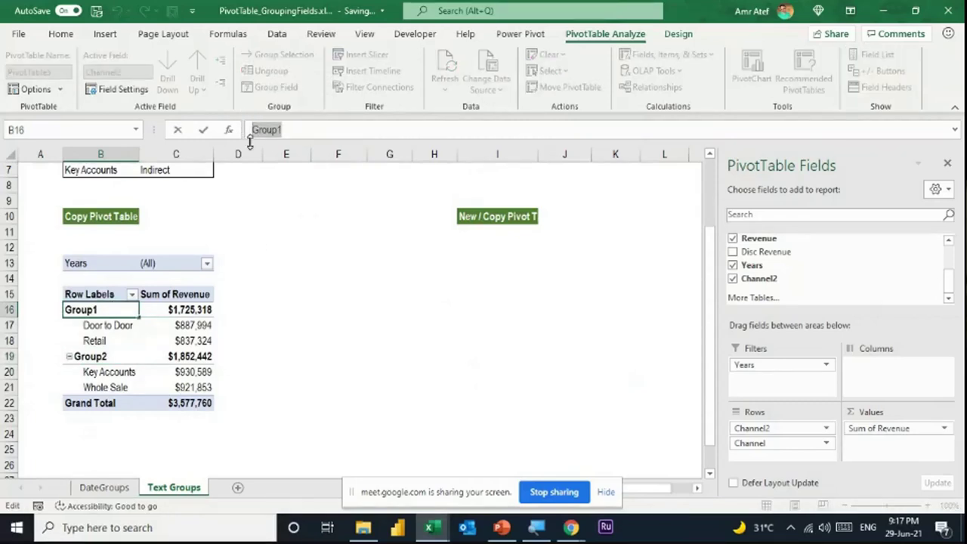
{"action": "type", "text": "Direct"}
{"action": "key", "text": "Return"}
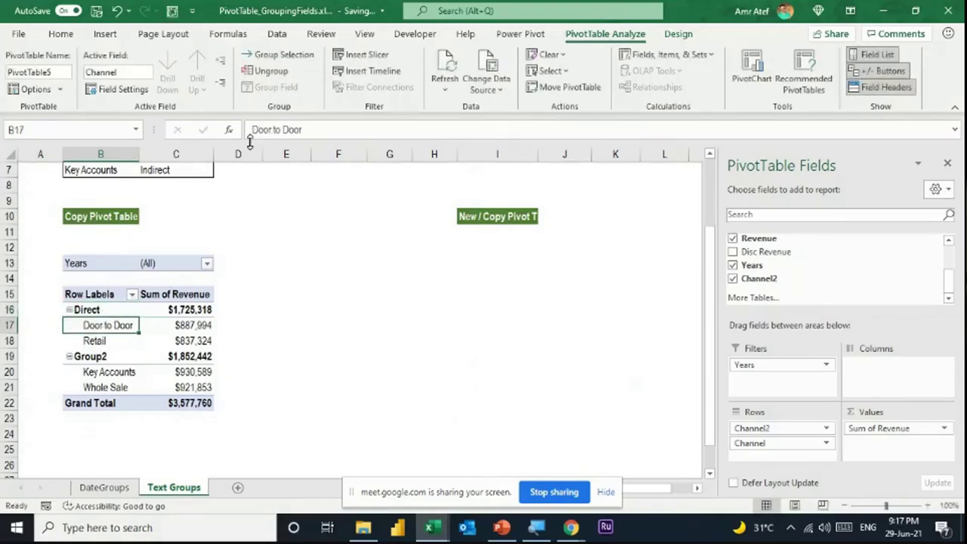
Step: Rename the group containing Key Accounts and Whole Sale as Indirect
{"action": "left_click", "coordinate": [119, 361]}
{"action": "type", "text": "Idirect"}
{"action": "key", "text": "Return"}
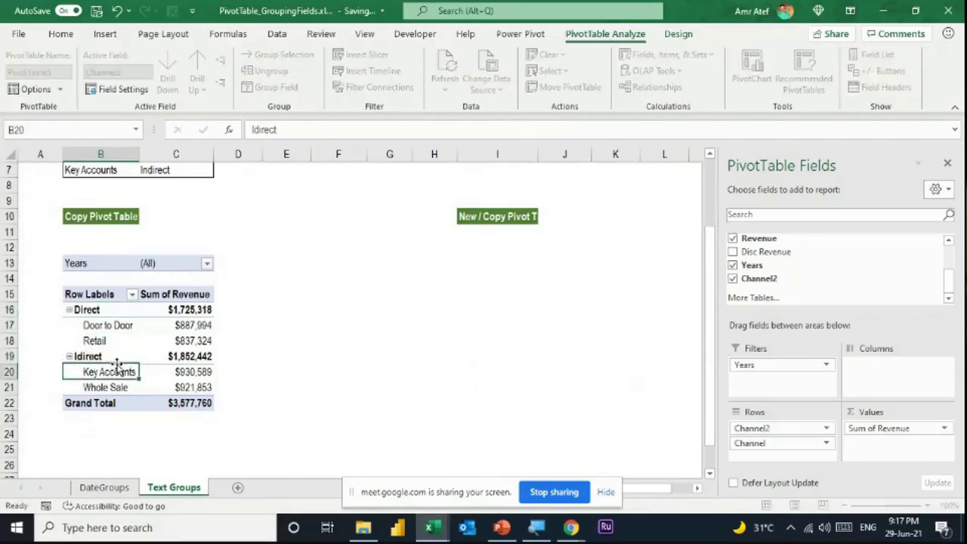
{"action": "left_click", "coordinate": [114, 357]}
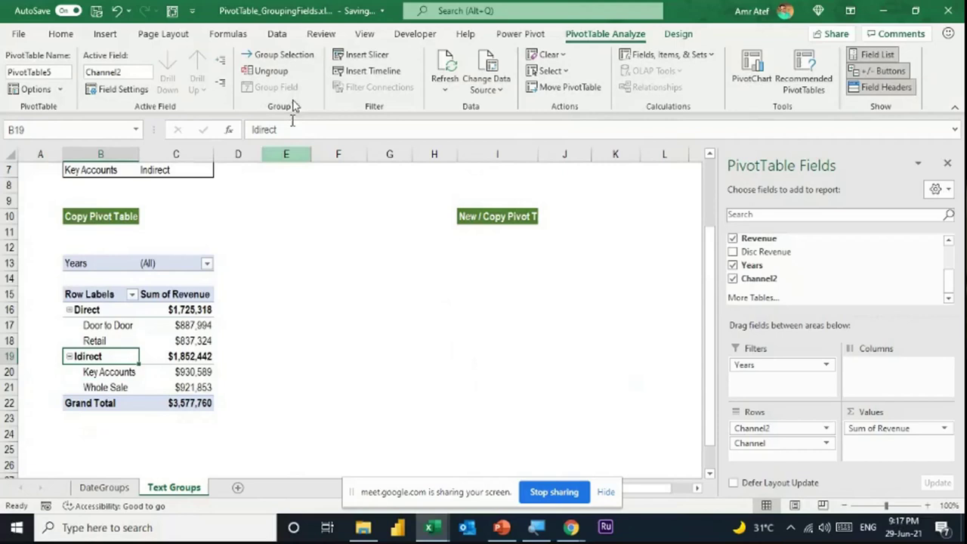
{"action": "left_click", "coordinate": [257, 130]}
{"action": "type", "text": "n"}
{"action": "key", "text": "Return"}
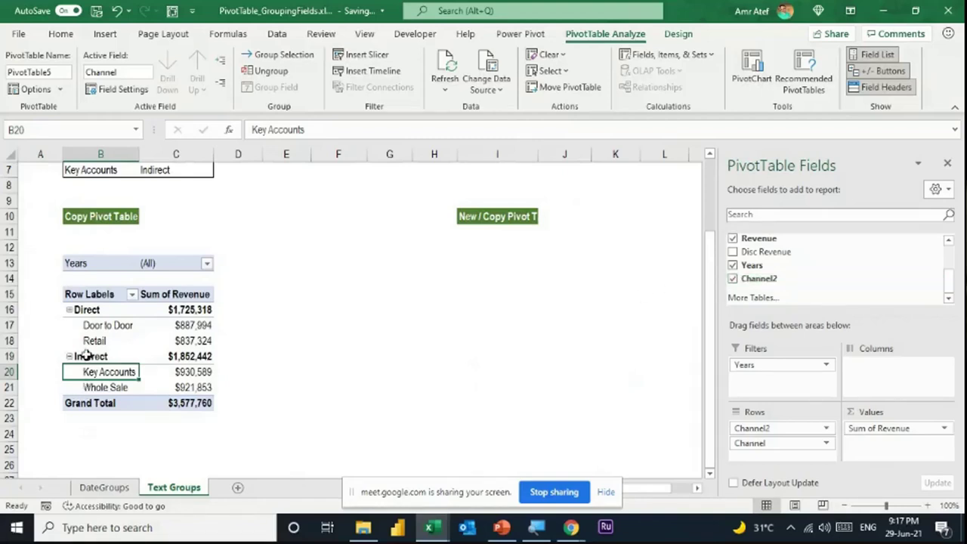
Step: Rename the pivot table's channel grouping field as Direct_Indirect and check it in the field list
{"action": "left_click", "coordinate": [89, 354]}
{"action": "left_click", "coordinate": [98, 310]}
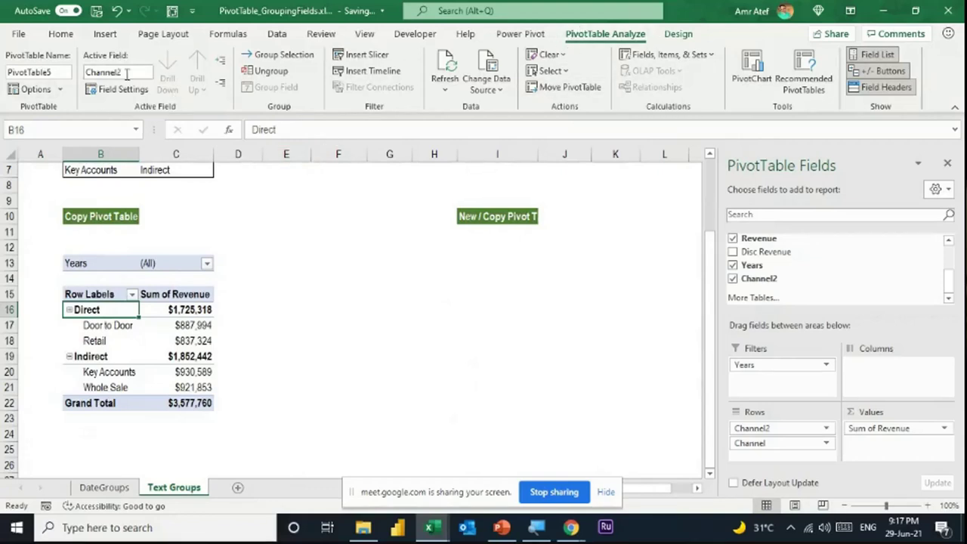
{"action": "left_click", "coordinate": [100, 76]}
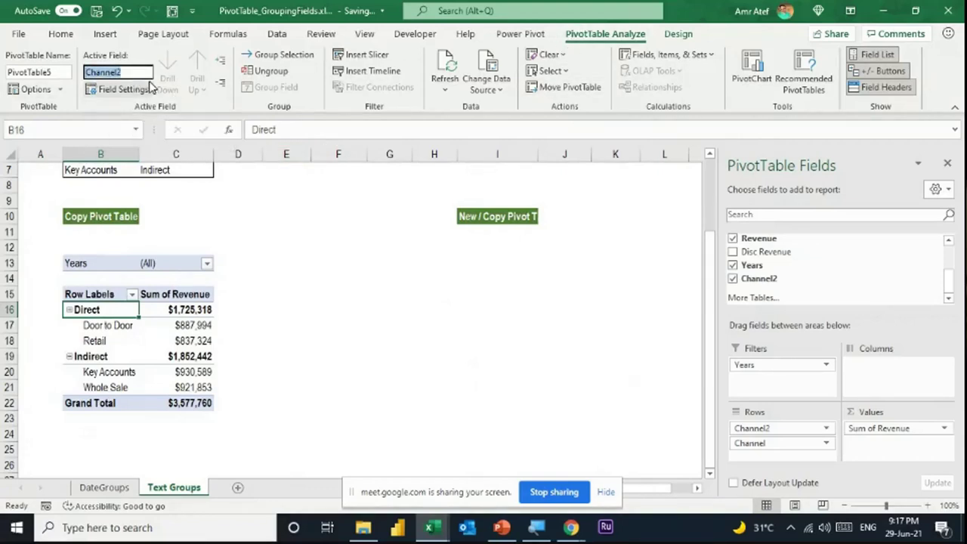
{"action": "type", "text": "Direct_Indirect"}
{"action": "key", "text": "Return"}
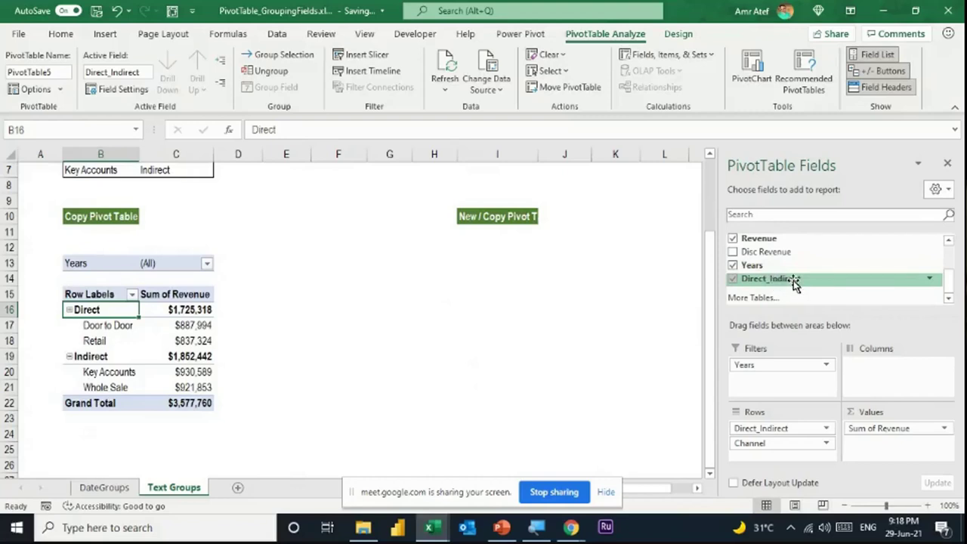
{"action": "scroll", "coordinate": [791, 276], "scroll_direction": "up", "scroll_amount": 3}
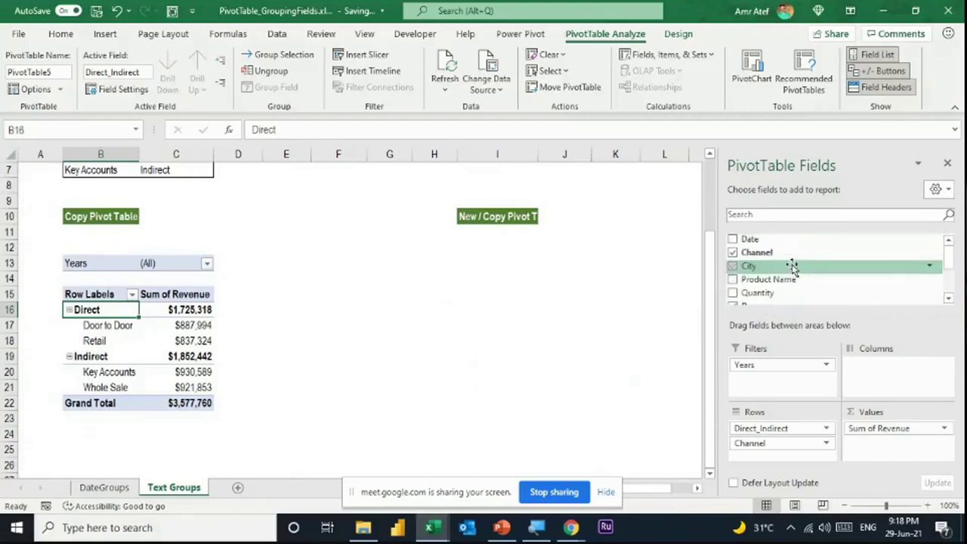
{"action": "scroll", "coordinate": [795, 261], "scroll_direction": "down", "scroll_amount": 3}
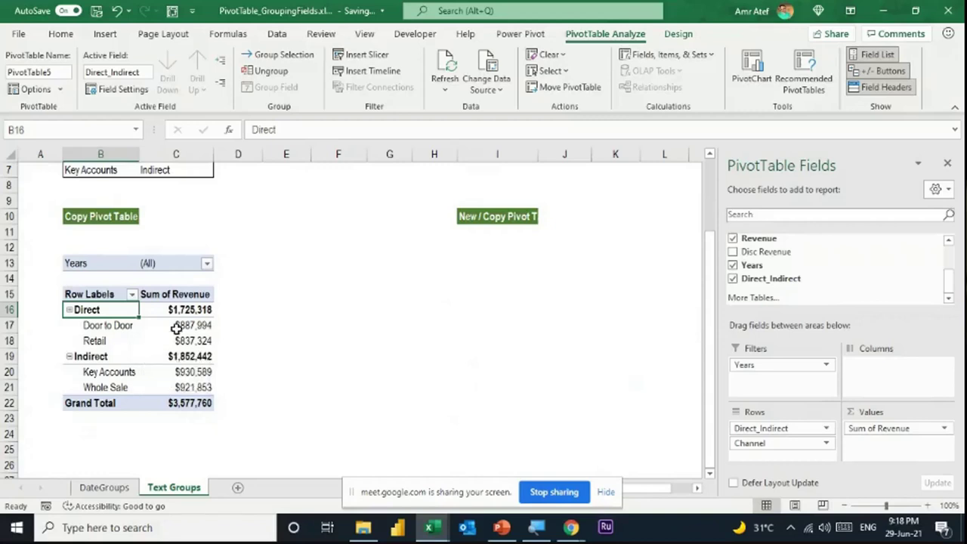
Step: Copy the grouped pivot table to cell I13 under the New / Copy Pivot heading and fit column J to its contents
{"action": "scroll", "coordinate": [179, 325], "scroll_direction": "up", "scroll_amount": 2}
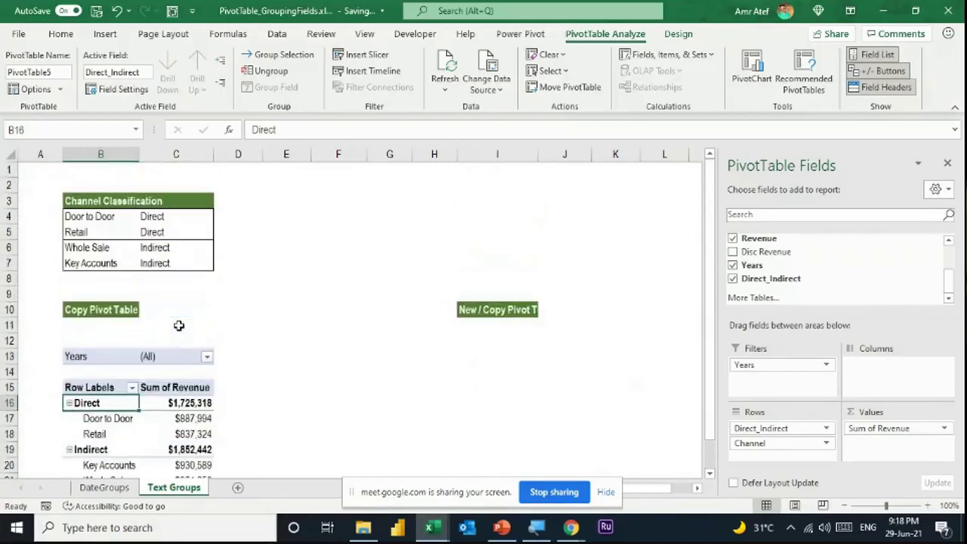
{"action": "scroll", "coordinate": [179, 325], "scroll_direction": "down", "scroll_amount": 1}
{"action": "left_click_drag", "start_coordinate": [85, 309], "coordinate": [194, 446]}
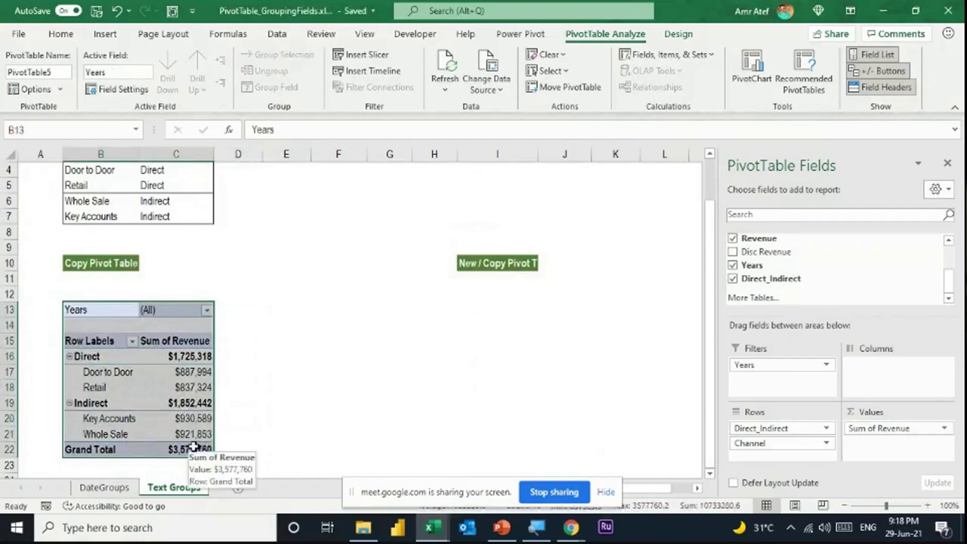
{"action": "key", "text": "ctrl+c"}
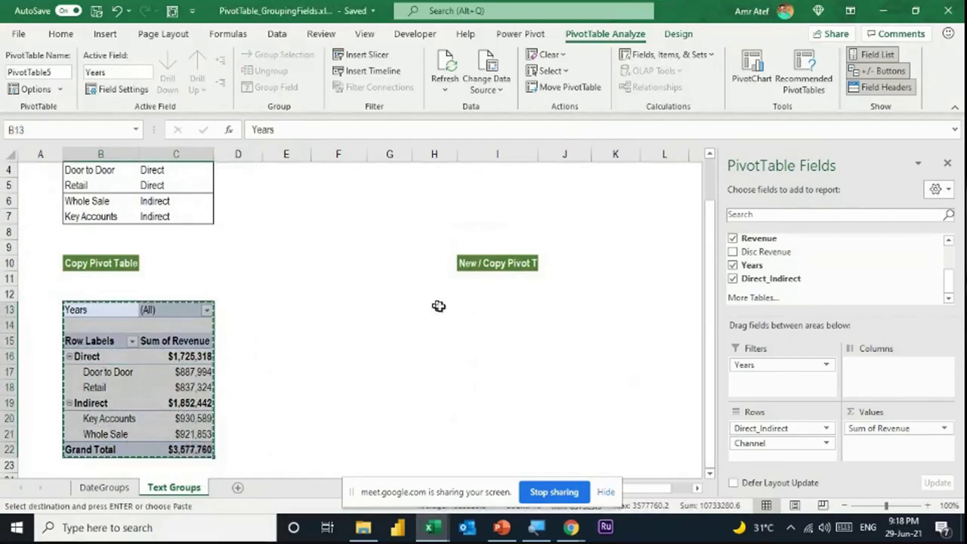
{"action": "left_click", "coordinate": [471, 306]}
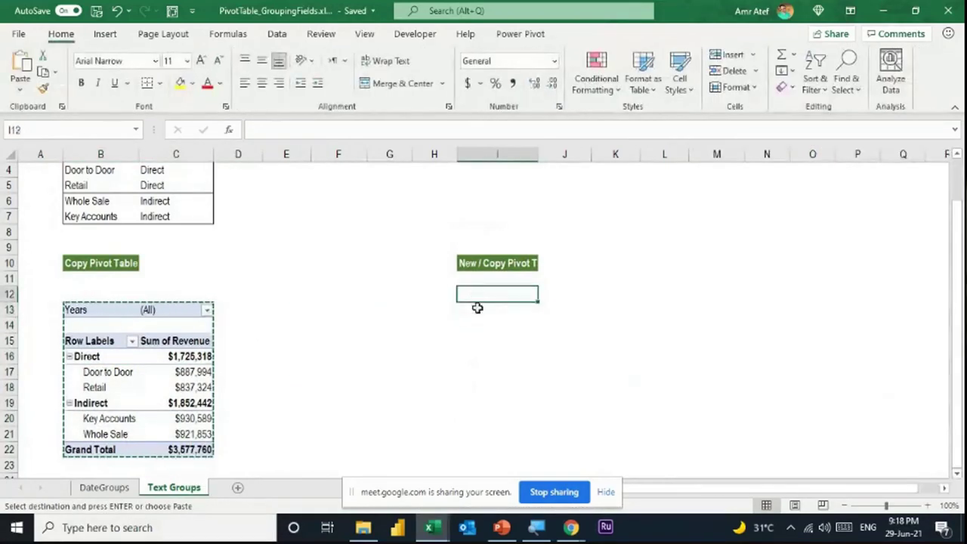
{"action": "key", "text": "ctrl+v"}
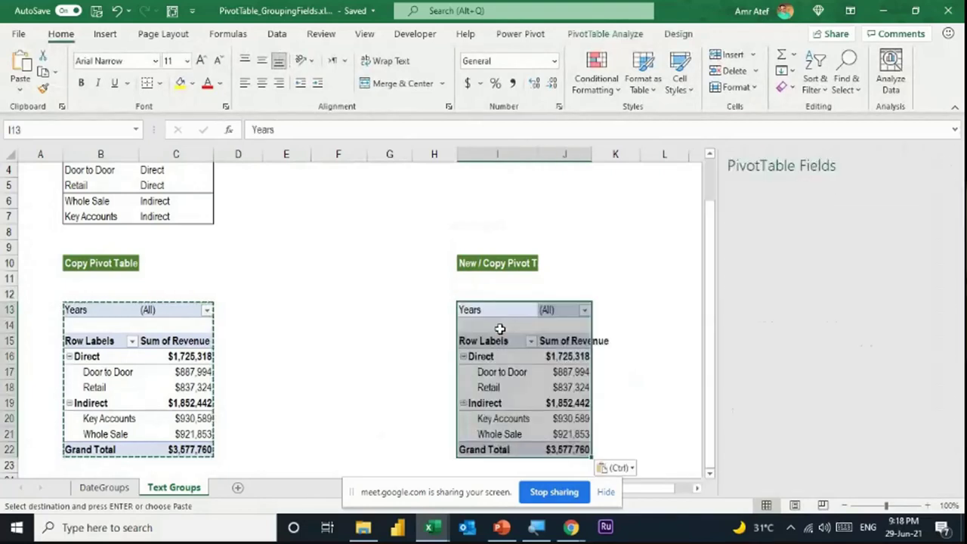
{"action": "double_click", "coordinate": [593, 155]}
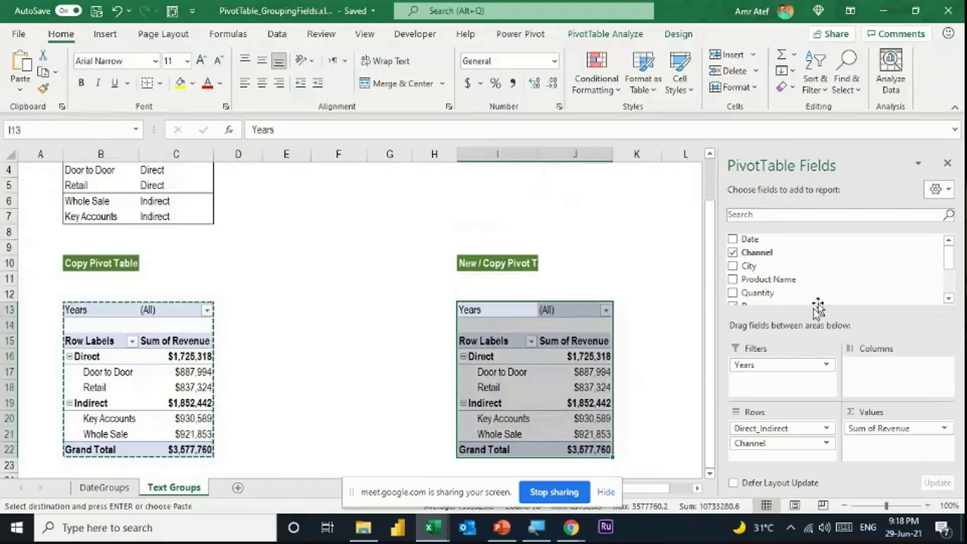
{"action": "scroll", "coordinate": [824, 287], "scroll_direction": "down", "scroll_amount": 3}
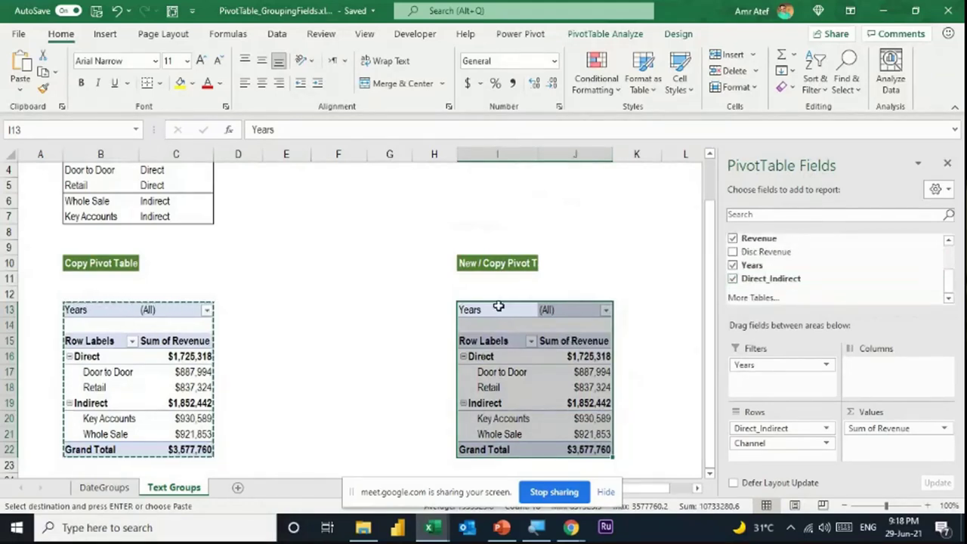
Step: Delete the pasted pivot table copy under the New / Copy Pivot heading
{"action": "left_click_drag", "start_coordinate": [499, 306], "coordinate": [592, 449]}
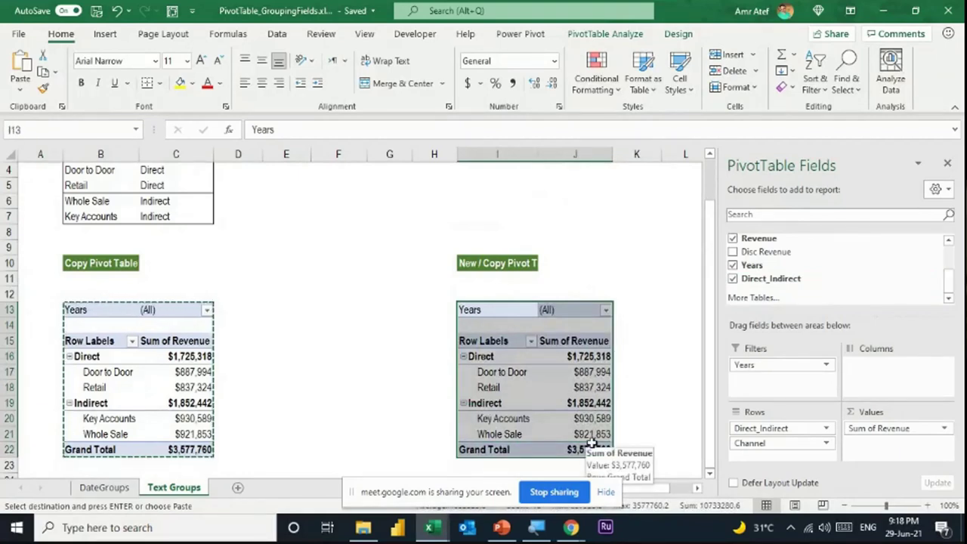
{"action": "key", "text": "Delete"}
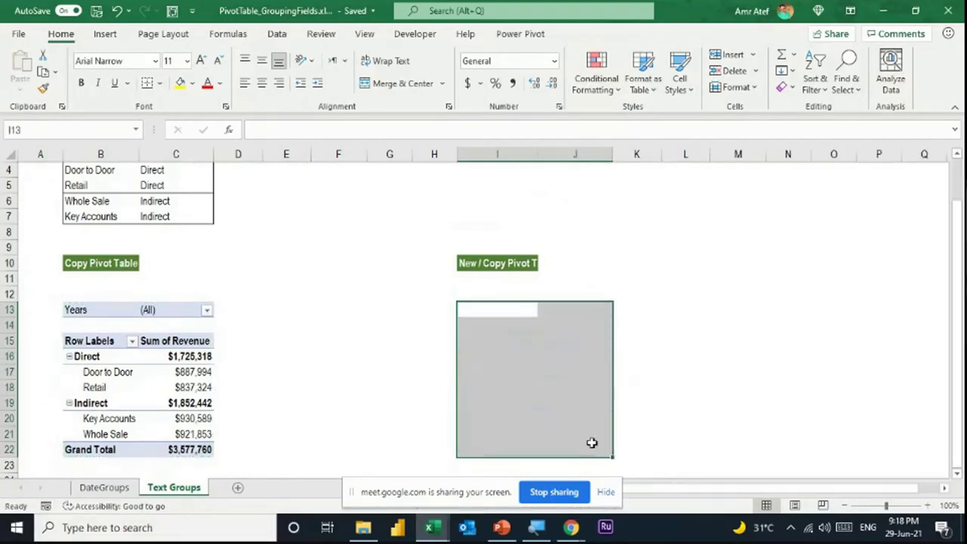
{"action": "left_click", "coordinate": [490, 340]}
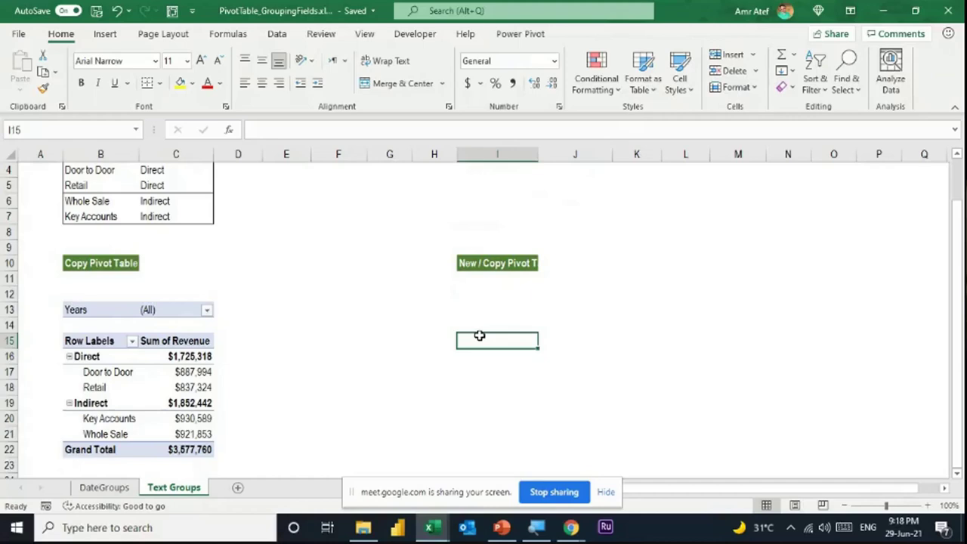
Step: Insert a new pivot table from the DateGroups sheet's data range, placed in cell I14 of the Text Groups sheet
{"action": "left_click", "coordinate": [92, 490]}
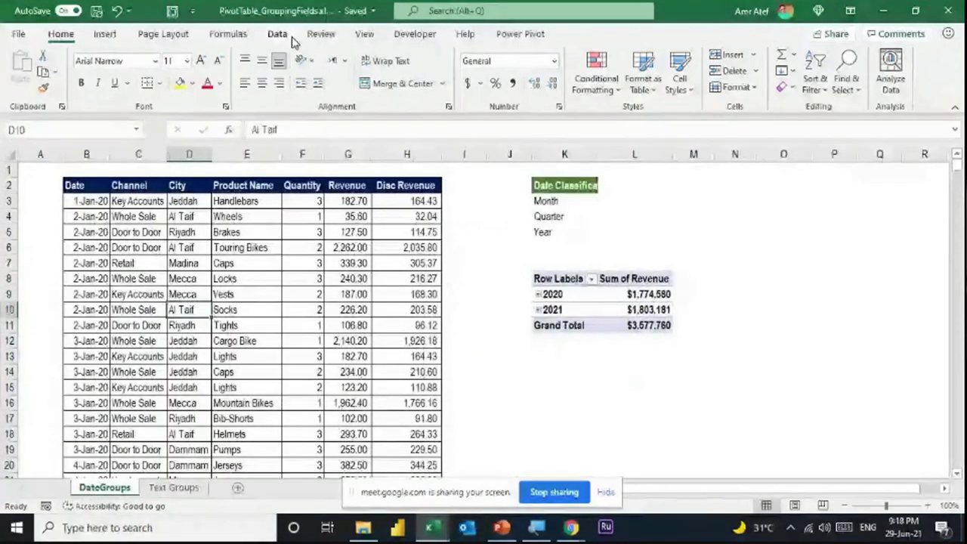
{"action": "left_click", "coordinate": [105, 34]}
{"action": "left_click", "coordinate": [26, 68]}
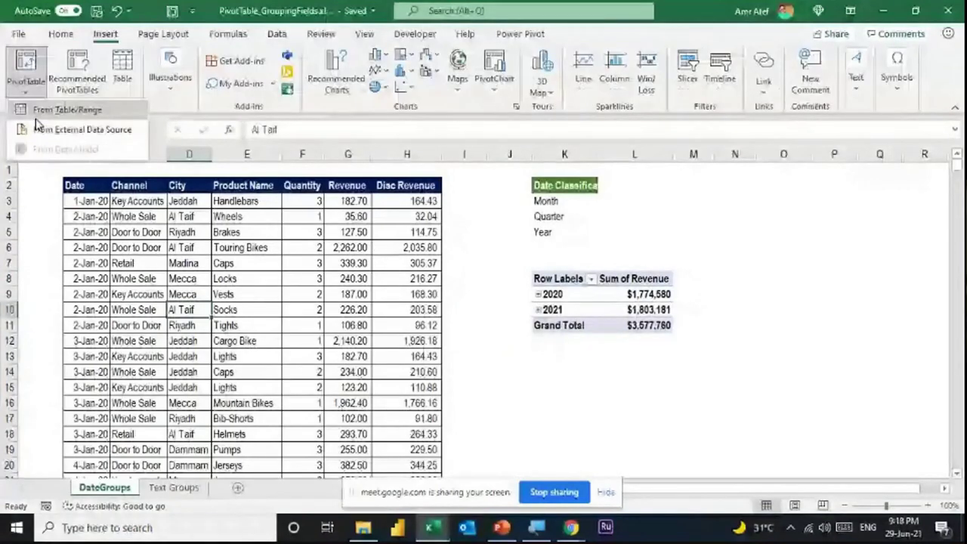
{"action": "left_click", "coordinate": [45, 111]}
{"action": "left_click", "coordinate": [76, 279]}
{"action": "left_click", "coordinate": [294, 294]}
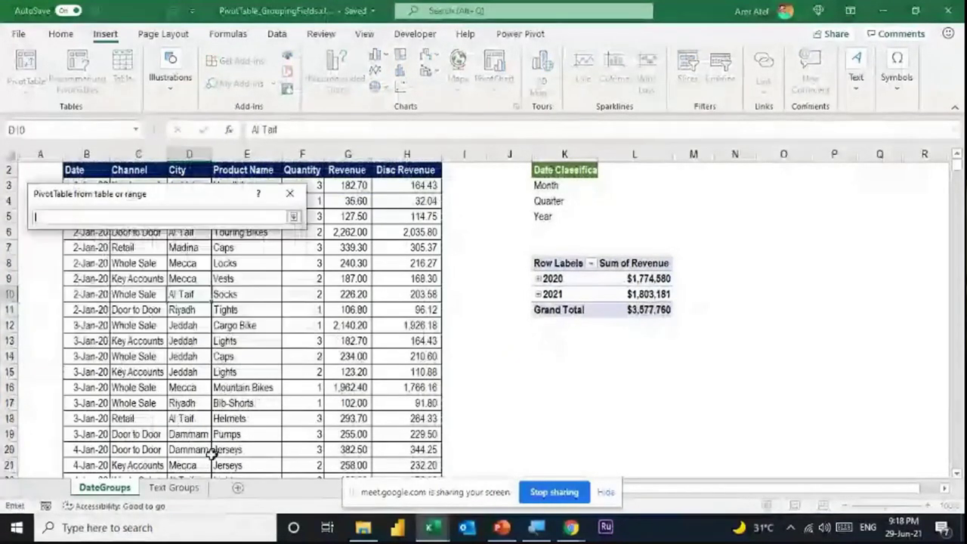
{"action": "left_click", "coordinate": [173, 487]}
{"action": "left_click", "coordinate": [502, 314]}
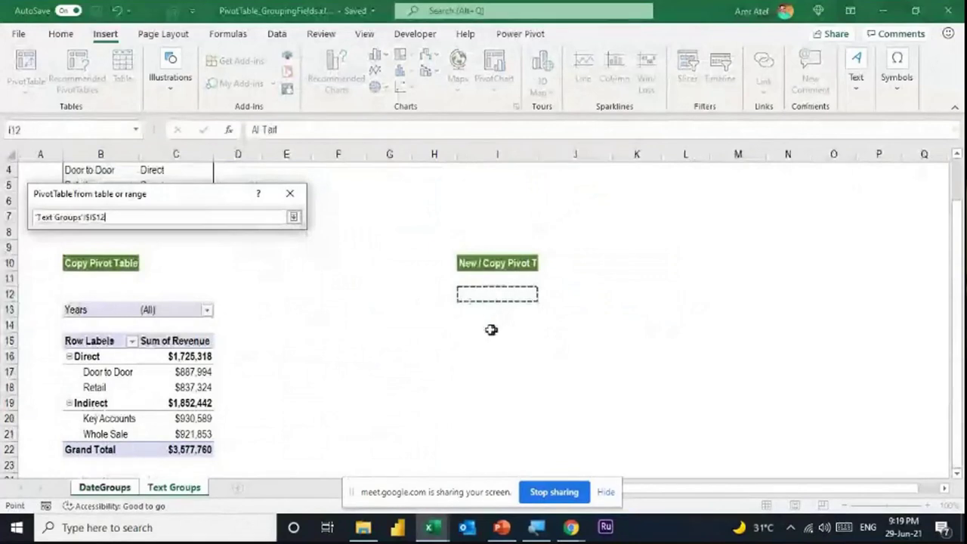
{"action": "left_click", "coordinate": [495, 328]}
{"action": "left_click", "coordinate": [294, 216]}
{"action": "left_click", "coordinate": [212, 348]}
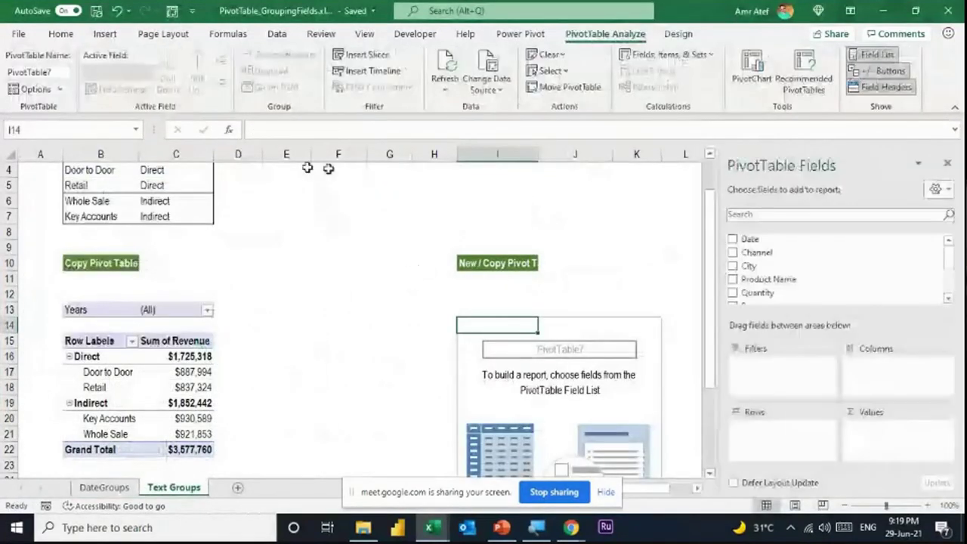
Step: Name the new pivot table CopywithGroup
{"action": "left_click", "coordinate": [55, 73]}
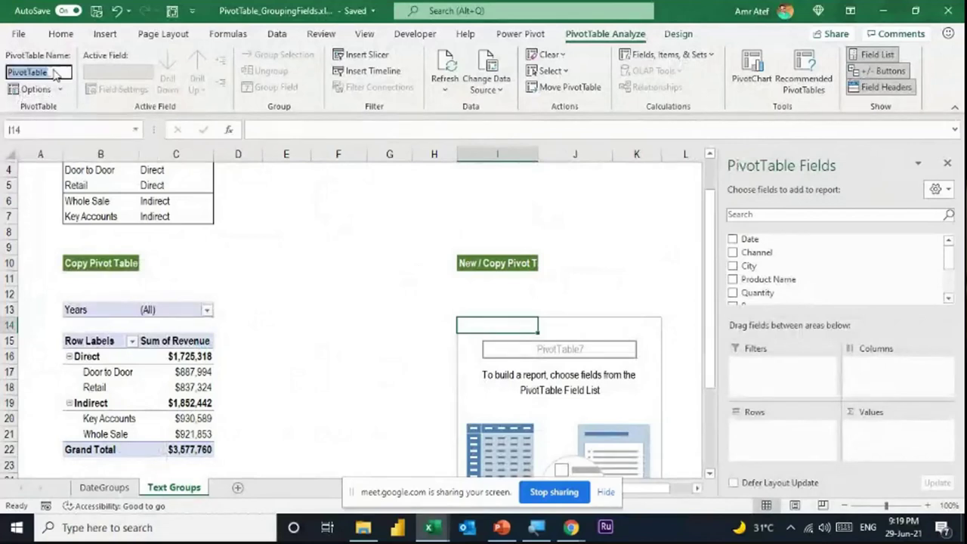
{"action": "type", "text": "CopywithGr"}
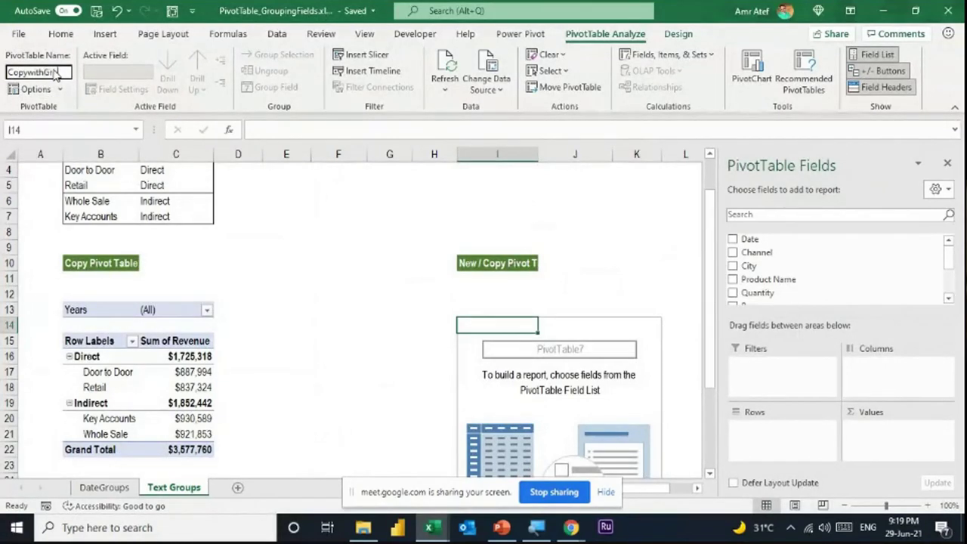
{"action": "type", "text": "oup"}
{"action": "key", "text": "Return"}
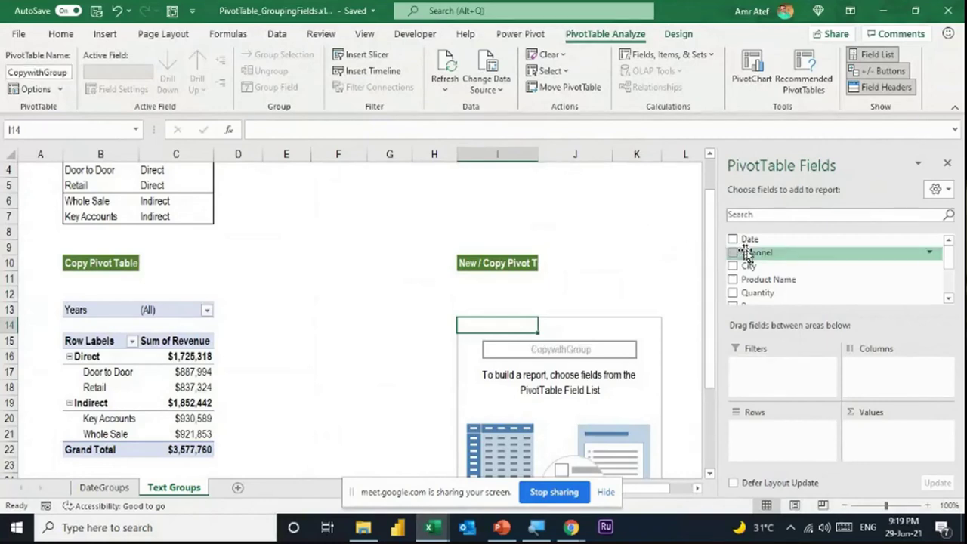
Step: Build the new pivot table with Channel2 above Channel as rows and Revenue as summed values
{"action": "left_click_drag", "start_coordinate": [777, 257], "coordinate": [815, 441]}
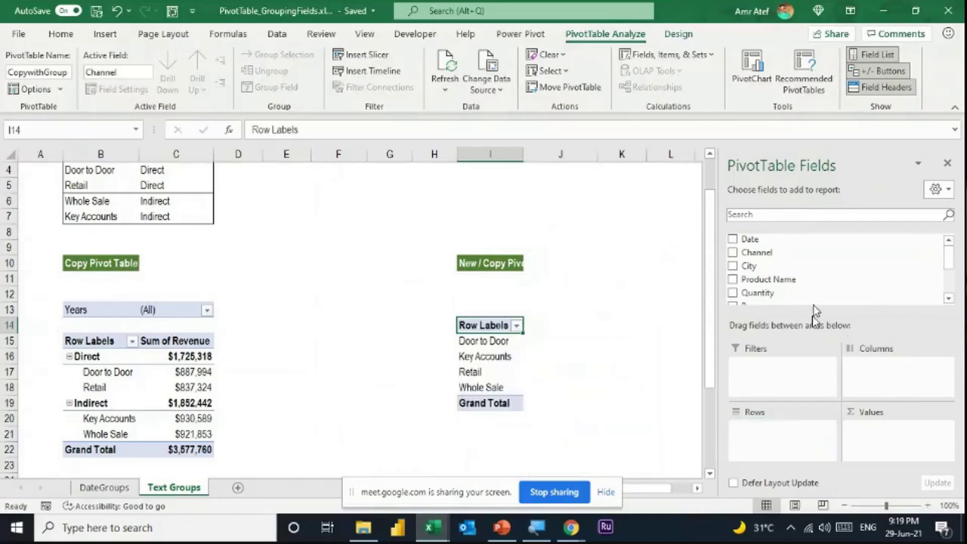
{"action": "left_click", "coordinate": [949, 299]}
{"action": "left_click", "coordinate": [950, 299]}
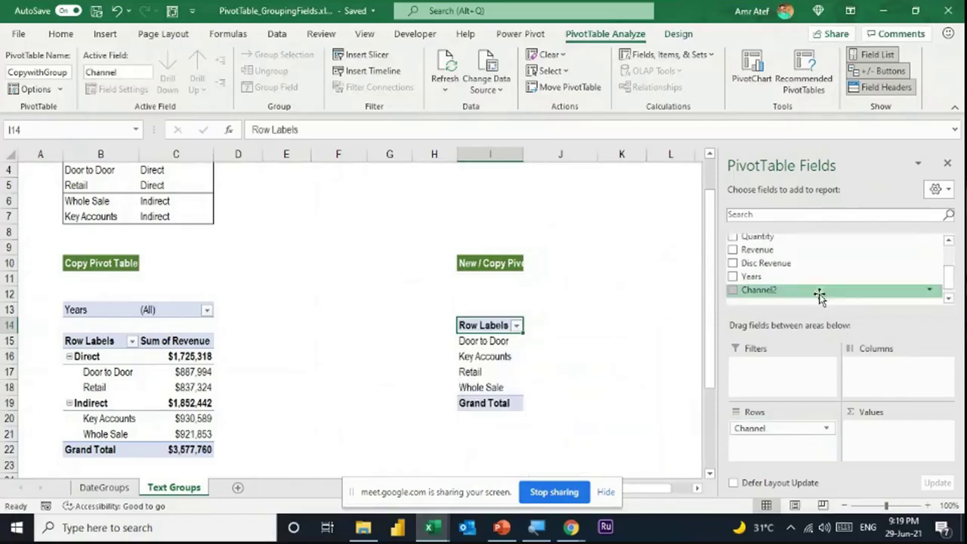
{"action": "left_click_drag", "start_coordinate": [786, 291], "coordinate": [790, 449]}
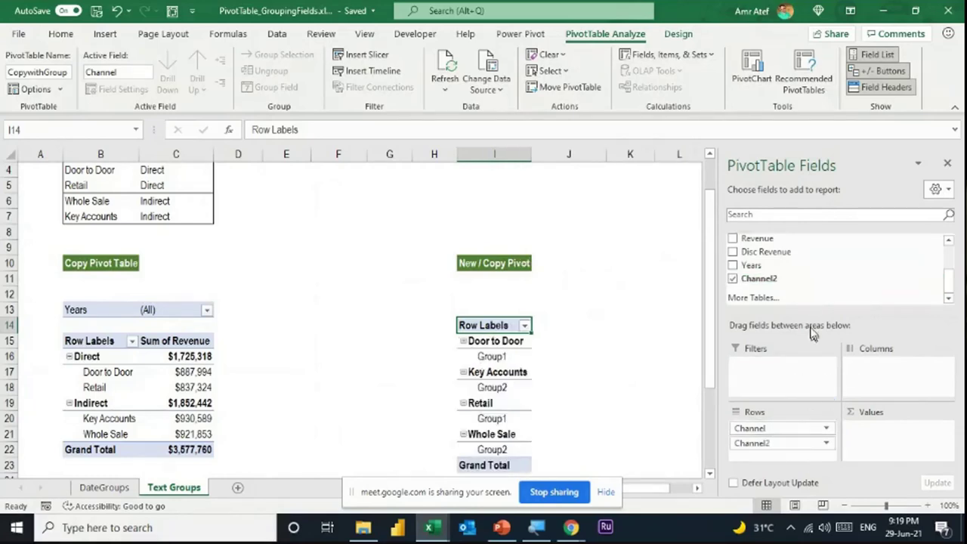
{"action": "left_click_drag", "start_coordinate": [784, 242], "coordinate": [906, 452]}
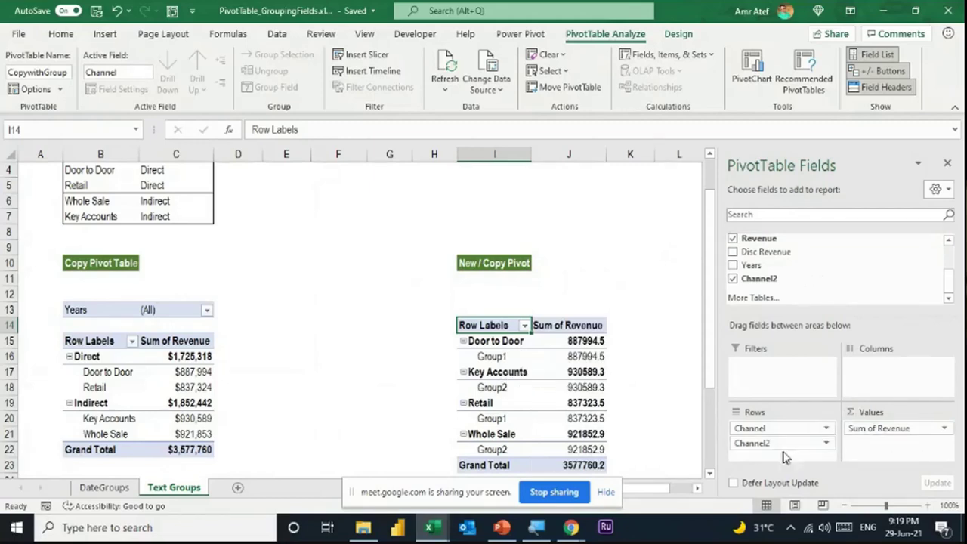
{"action": "left_click_drag", "start_coordinate": [784, 425], "coordinate": [793, 458]}
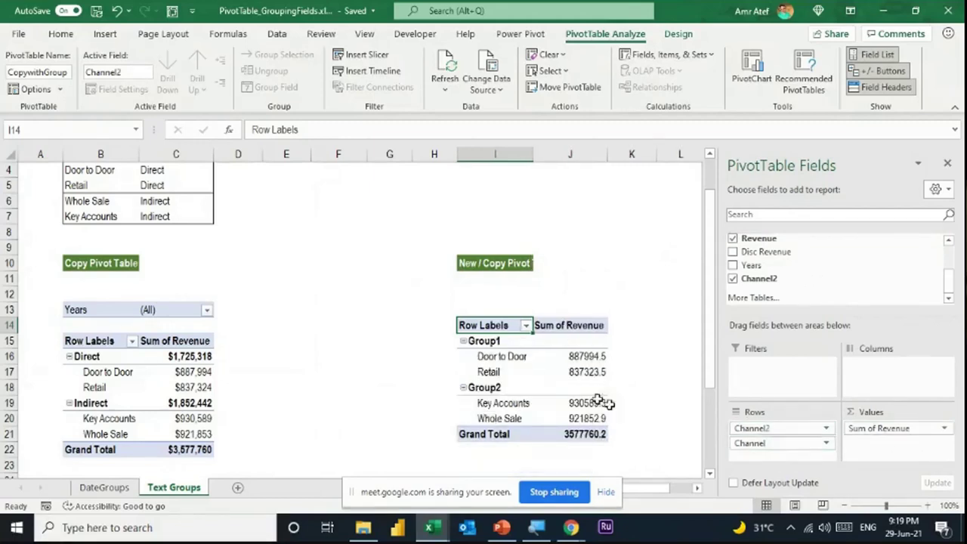
Step: Compare the group labels in the new pivot table with the renamed ones in the copied pivot table
{"action": "left_click", "coordinate": [493, 343]}
{"action": "left_click", "coordinate": [490, 386]}
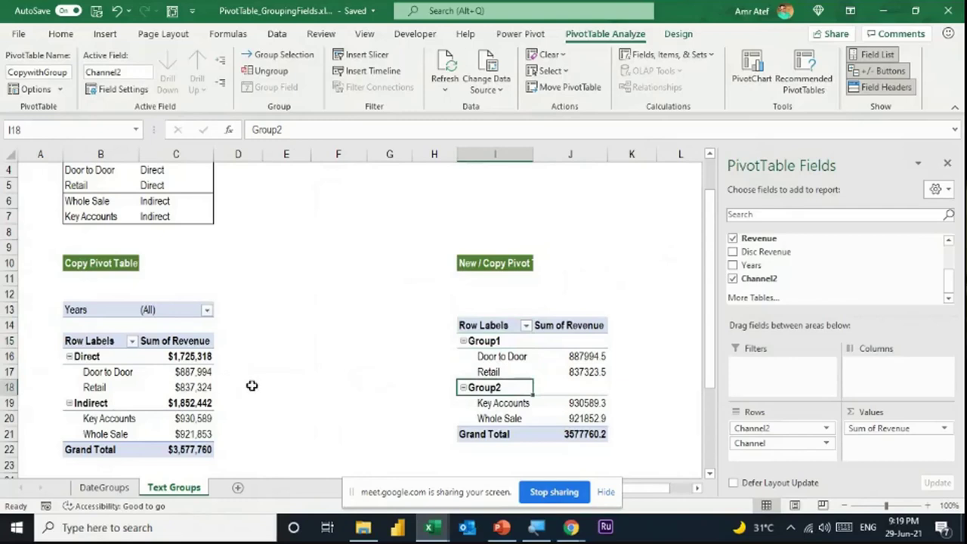
{"action": "left_click", "coordinate": [98, 357]}
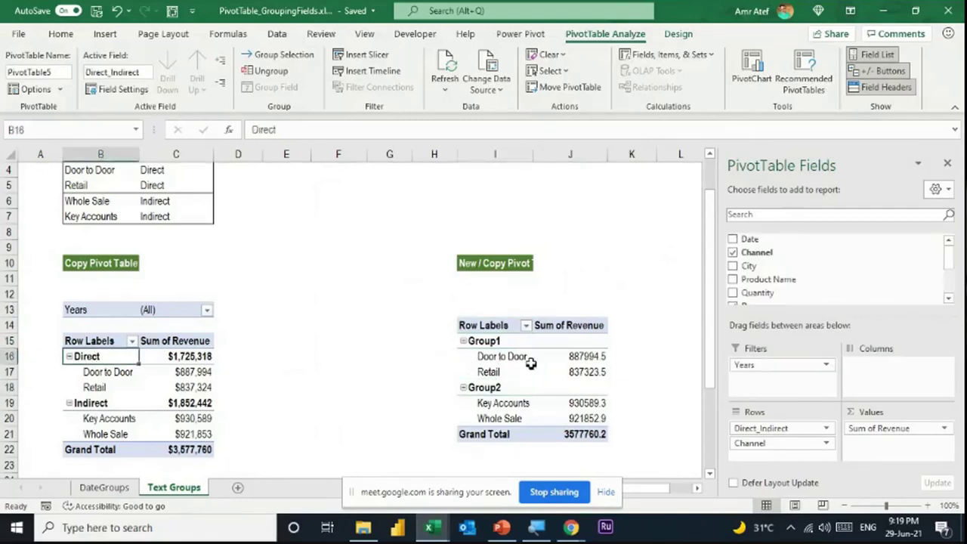
{"action": "left_click", "coordinate": [499, 342]}
{"action": "left_click", "coordinate": [498, 388]}
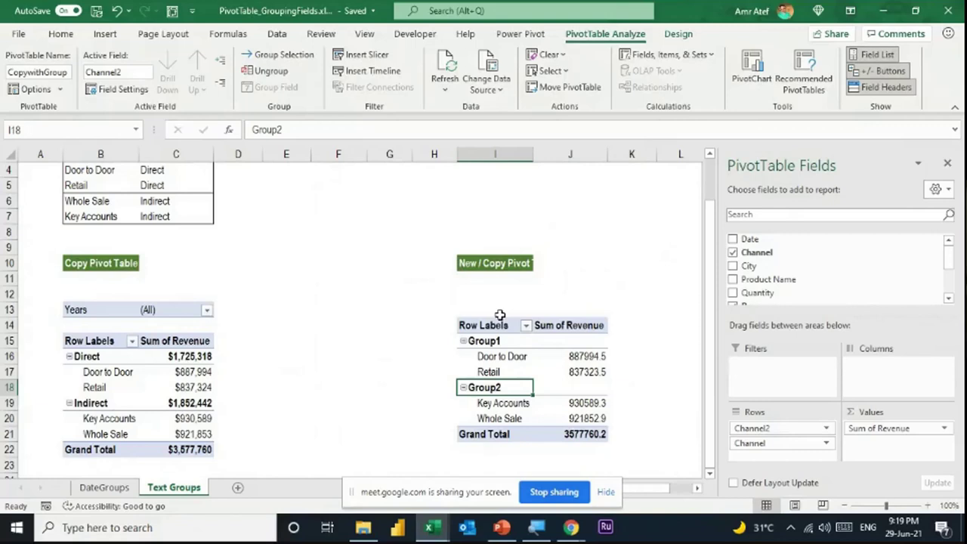
Step: Delete the CopywithGroup pivot table from the Text Groups sheet
{"action": "mouse_move", "coordinate": [497, 325]}
{"action": "left_mouse_down"}
{"action": "mouse_move", "coordinate": [521, 378]}
{"action": "mouse_move", "coordinate": [612, 438]}
{"action": "mouse_move", "coordinate": [595, 444]}
{"action": "left_mouse_up"}
{"action": "key", "text": "Delete"}
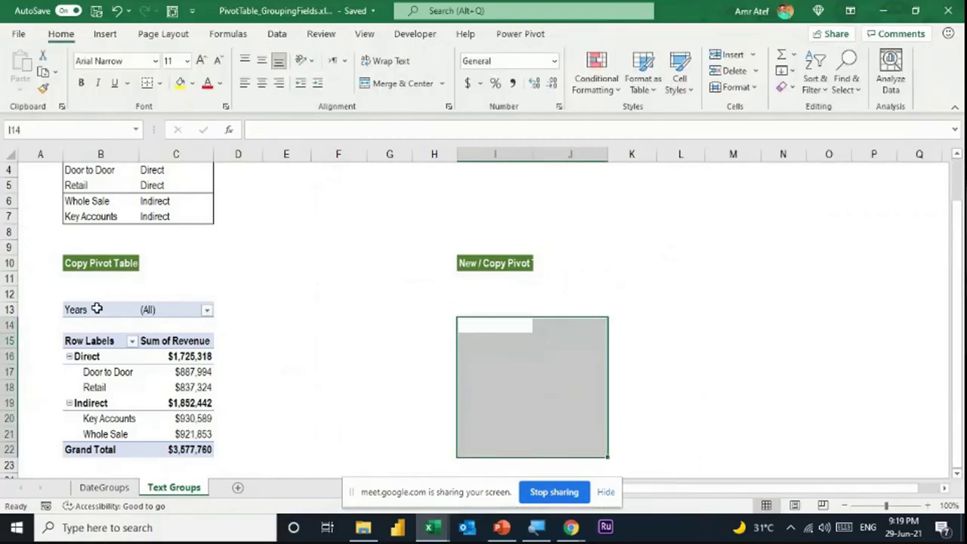
Step: Copy the Direct and Indirect grouped pivot table, including its Years filter, to cell I13
{"action": "left_click_drag", "start_coordinate": [97, 309], "coordinate": [207, 451]}
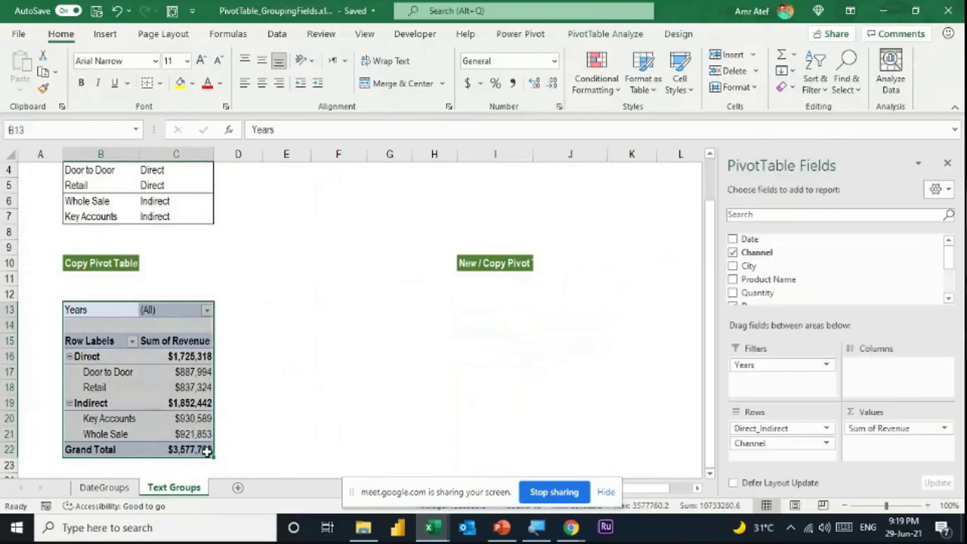
{"action": "key", "text": "ctrl+c"}
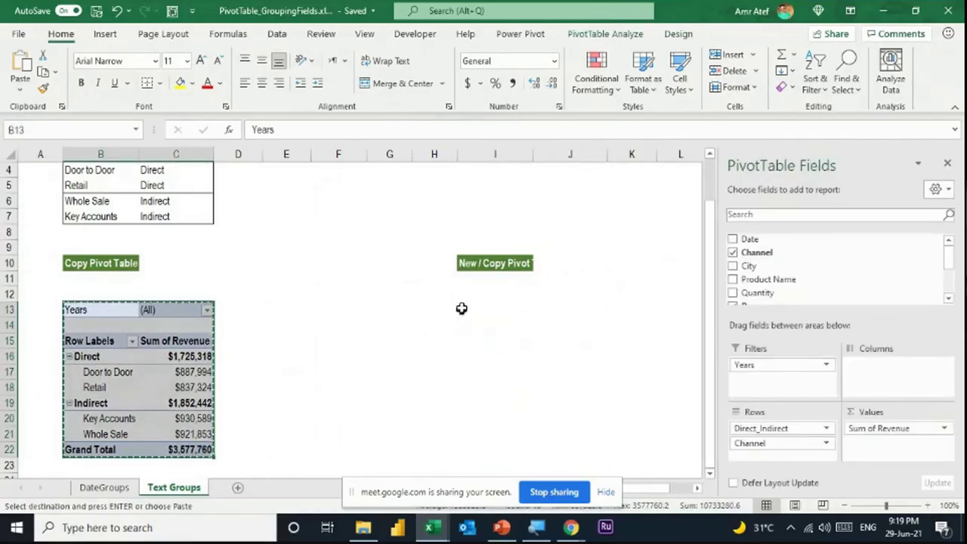
{"action": "left_click", "coordinate": [464, 308]}
{"action": "key", "text": "ctrl+v"}
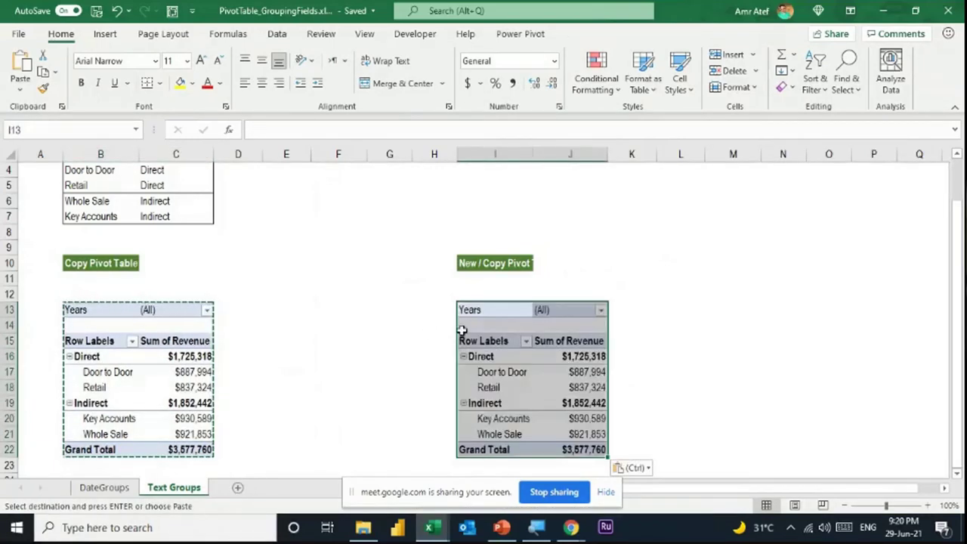
{"action": "left_click", "coordinate": [514, 386]}
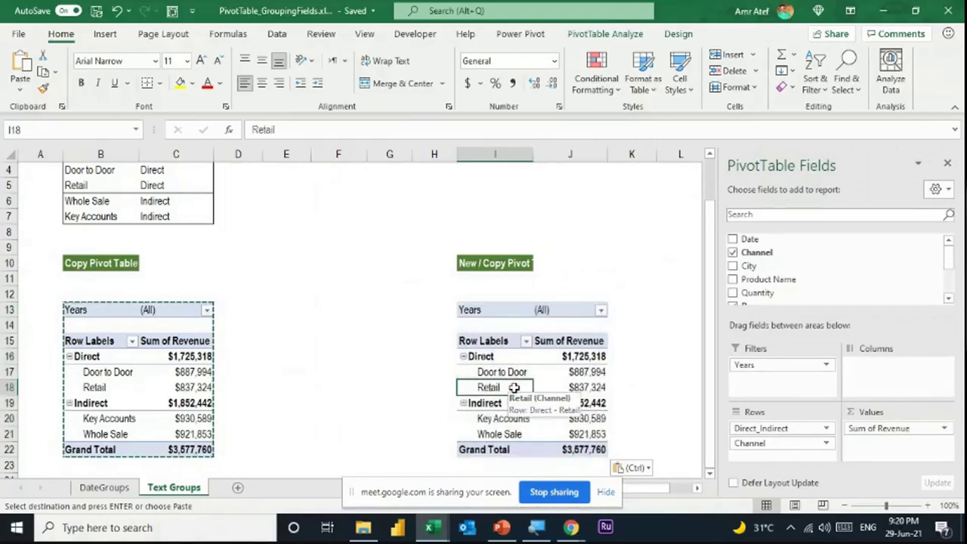